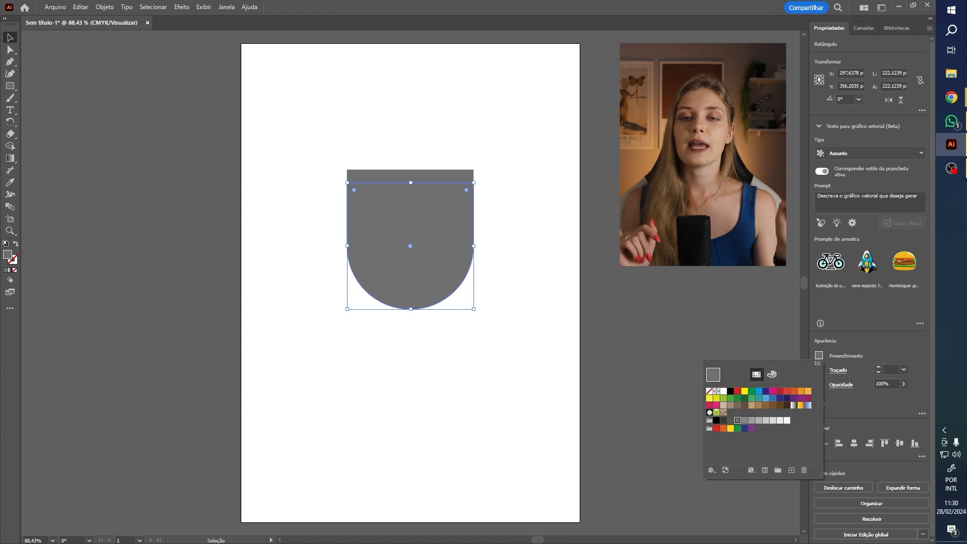
Remove the fill from the front rounded shape and give it a black 2 pt stroke
{"action": "left_click", "coordinate": [710, 391]}
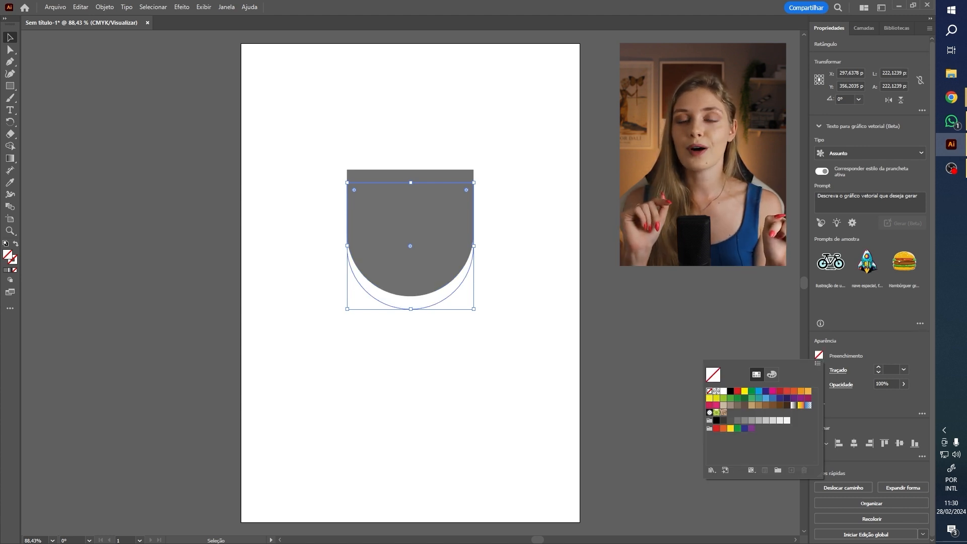
{"action": "key", "text": "Escape"}
{"action": "left_click", "coordinate": [878, 366]}
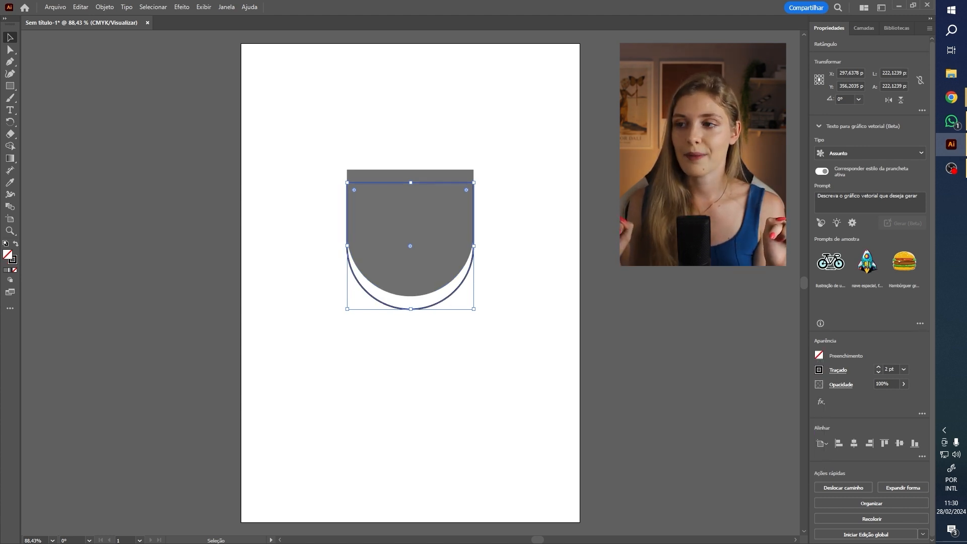
Scale the outlined shape down proportionally to about 178 px wide and centre it inside the grey shape
{"action": "left_click_drag", "start_coordinate": [469, 269], "coordinate": [438, 252]}
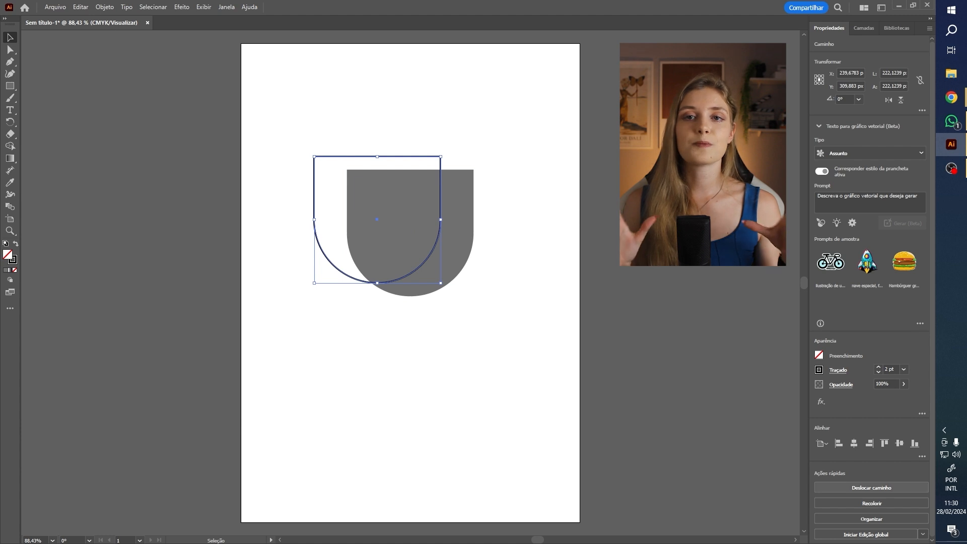
{"action": "left_click_drag", "start_coordinate": [314, 157], "coordinate": [356, 198]}
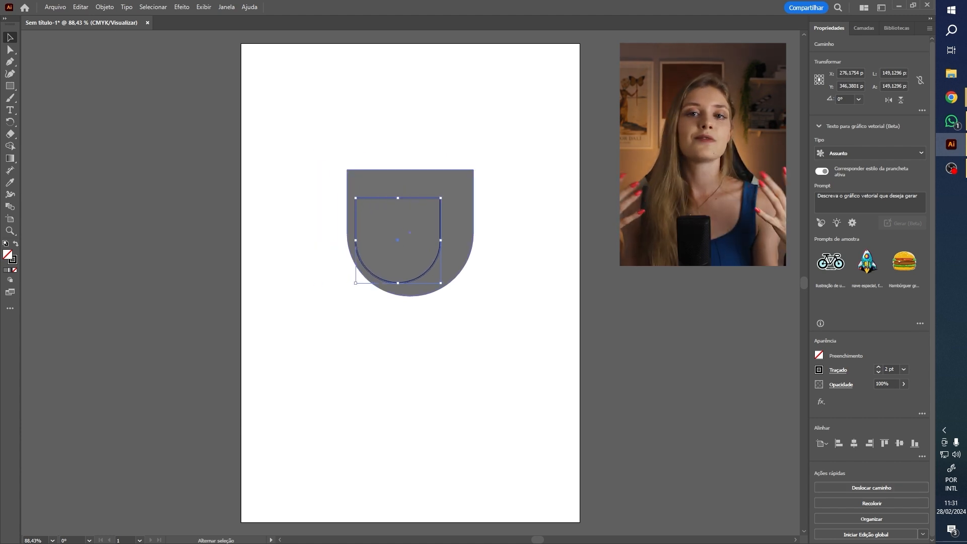
{"action": "left_click_drag", "start_coordinate": [441, 198], "coordinate": [457, 181]}
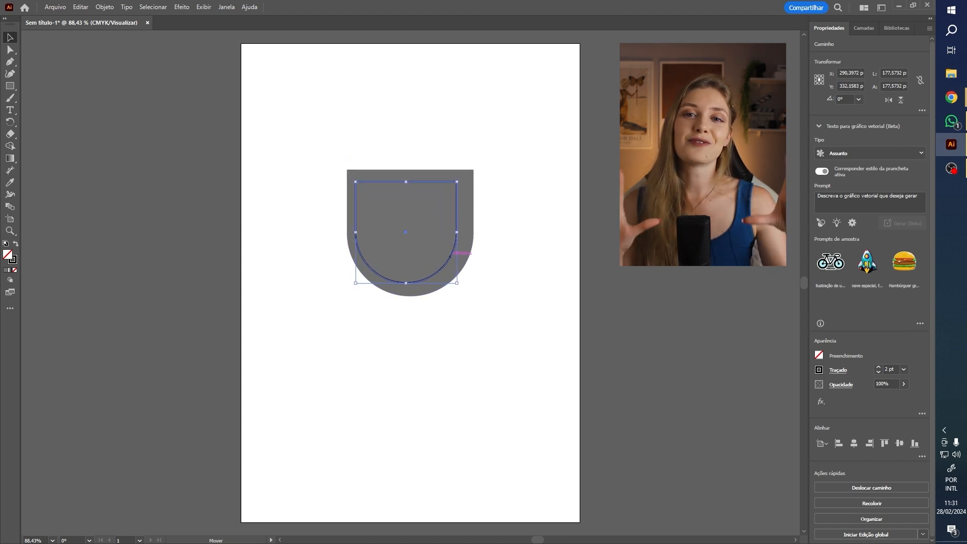
{"action": "left_click_drag", "start_coordinate": [408, 232], "coordinate": [411, 232]}
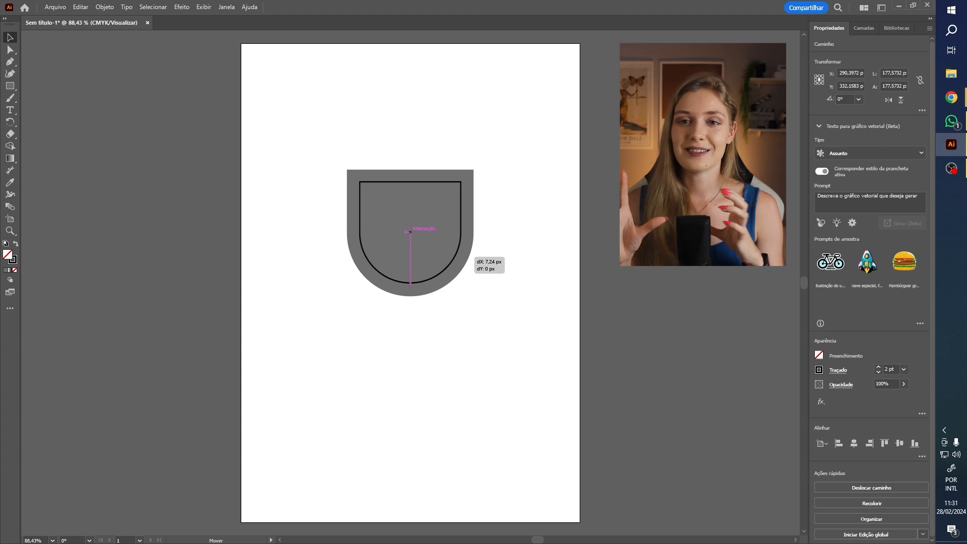
Draw a straight vertical stem about 193 px long down from the lowest point of the bowl outline with the Pen tool
{"action": "key", "text": "ctrl+shift+a"}
{"action": "key", "text": "ctrl+1"}
{"action": "key", "text": "p"}
{"action": "left_click", "coordinate": [421, 275]}
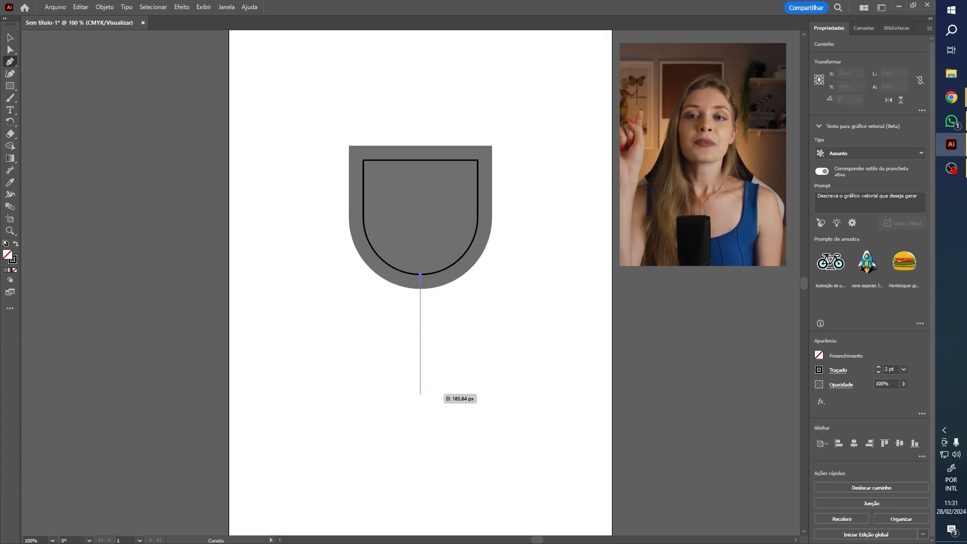
{"action": "left_click", "coordinate": [421, 398]}
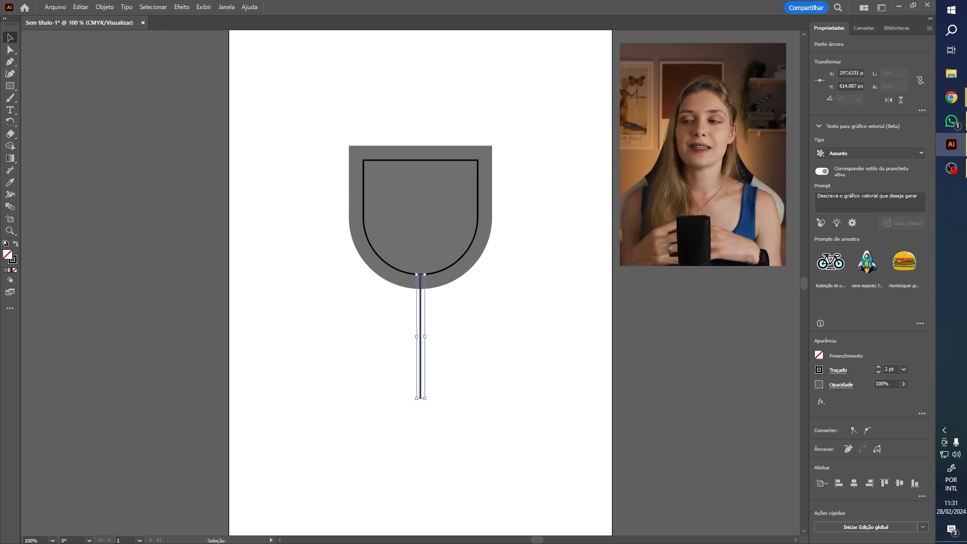
{"action": "key", "text": "v"}
{"action": "key", "text": "ctrl+shift+a"}
Select the bowl outline together with the stem line and apply Join to them
{"action": "key", "text": "ctrl+plus"}
{"action": "key", "text": "ctrl+plus"}
{"action": "key", "text": "ctrl+plus"}
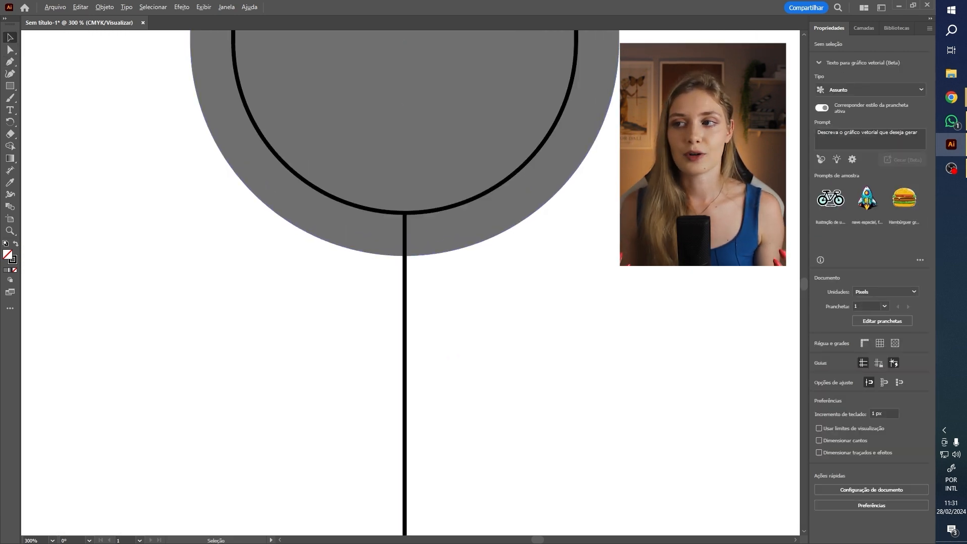
{"action": "scroll", "coordinate": [460, 274], "scroll_direction": "down", "scroll_amount": 5}
{"action": "scroll", "coordinate": [478, 258], "scroll_direction": "up", "scroll_amount": 3}
{"action": "left_click", "coordinate": [431, 270]}
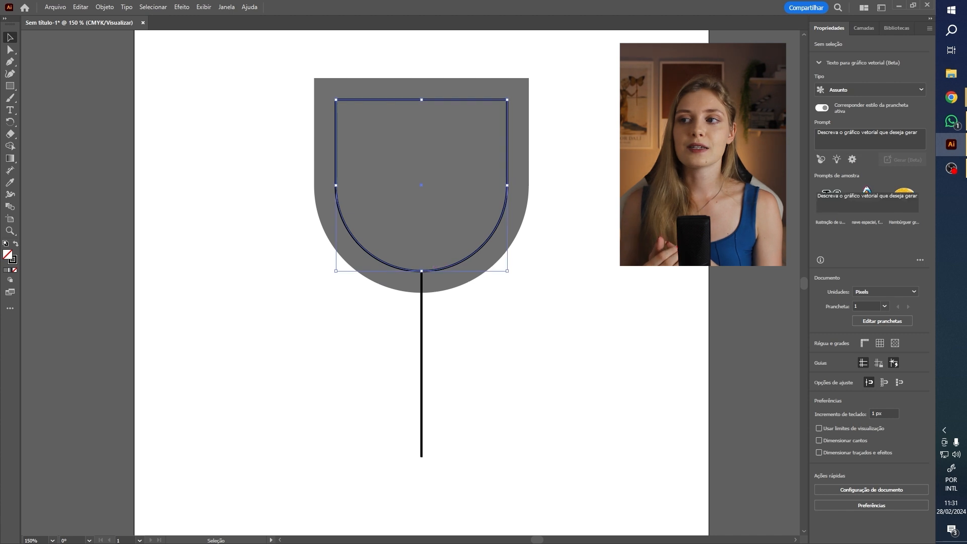
{"action": "left_click", "coordinate": [422, 312], "text": "shift"}
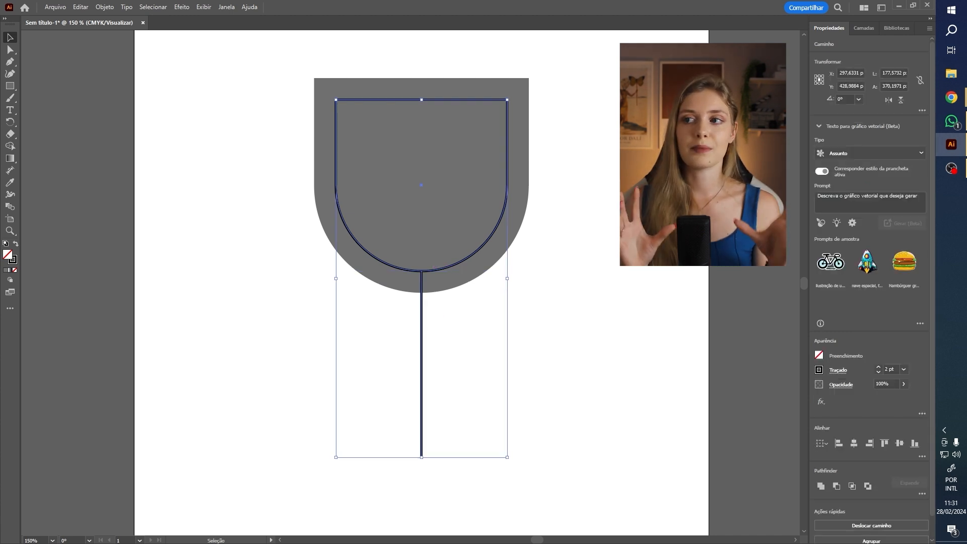
{"action": "right_click", "coordinate": [442, 263]}
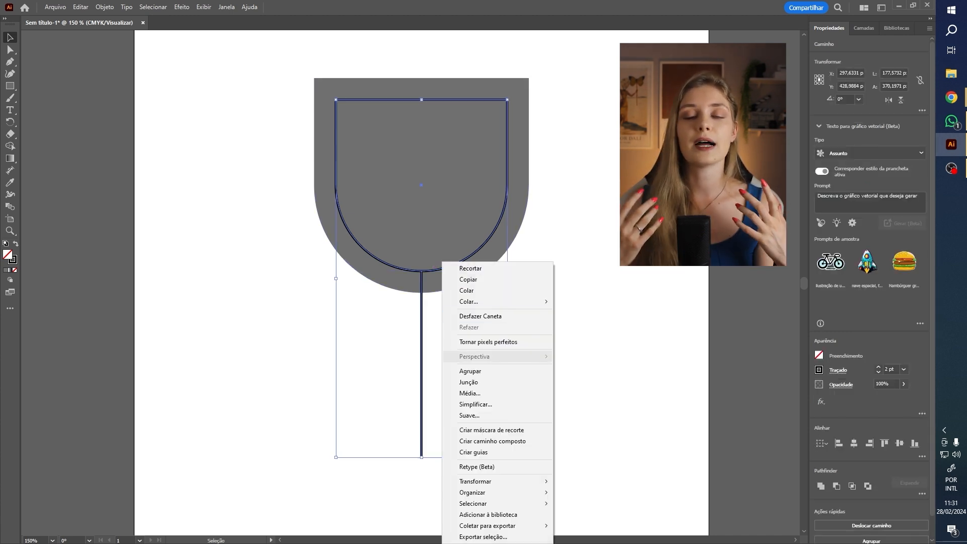
{"action": "left_click", "coordinate": [469, 382]}
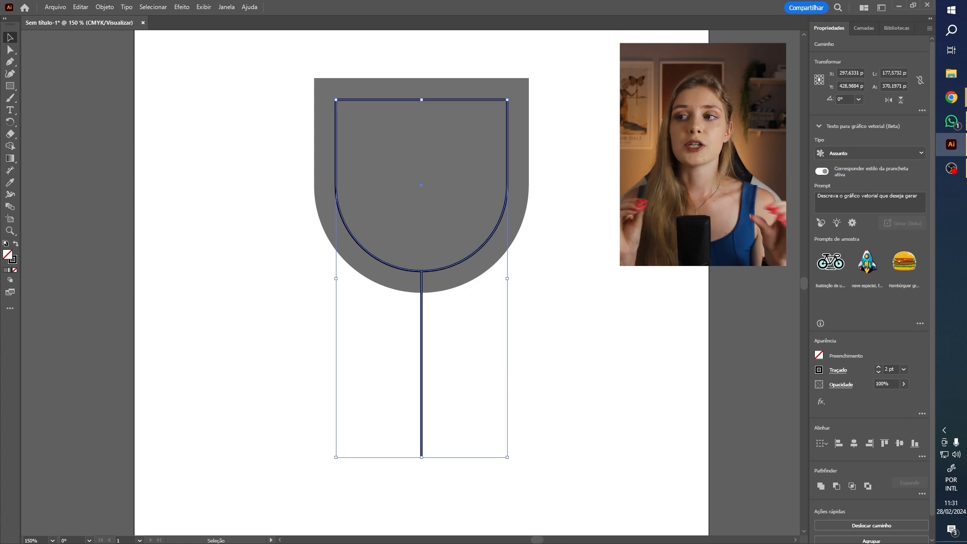
{"action": "left_click", "coordinate": [355, 368]}
Create a triangle near the stem's lower end with the Star tool, using radii of 25 px and 50 px and 3 points
{"action": "scroll", "coordinate": [354, 368], "scroll_direction": "down", "scroll_amount": 2}
{"action": "scroll", "coordinate": [398, 363], "scroll_direction": "up", "scroll_amount": 1}
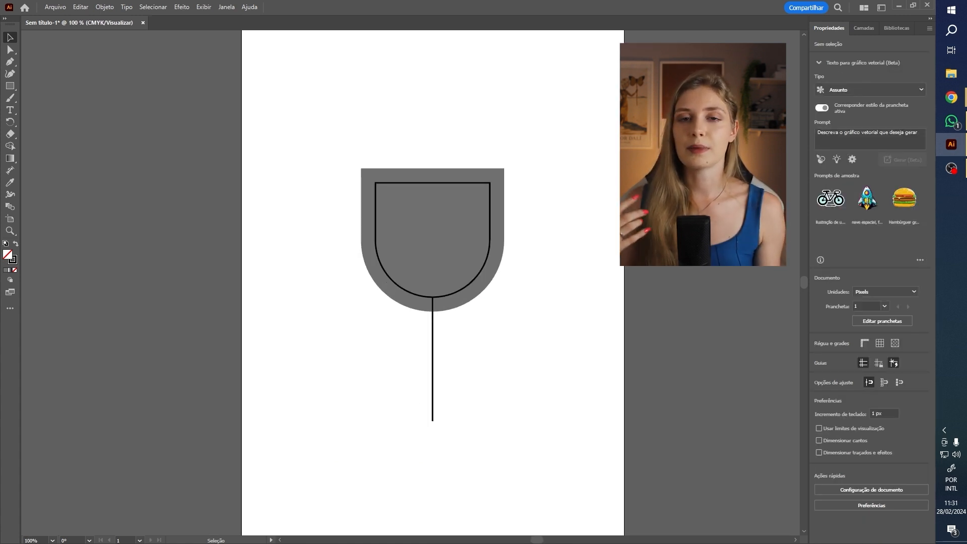
{"action": "left_click", "coordinate": [10, 86]}
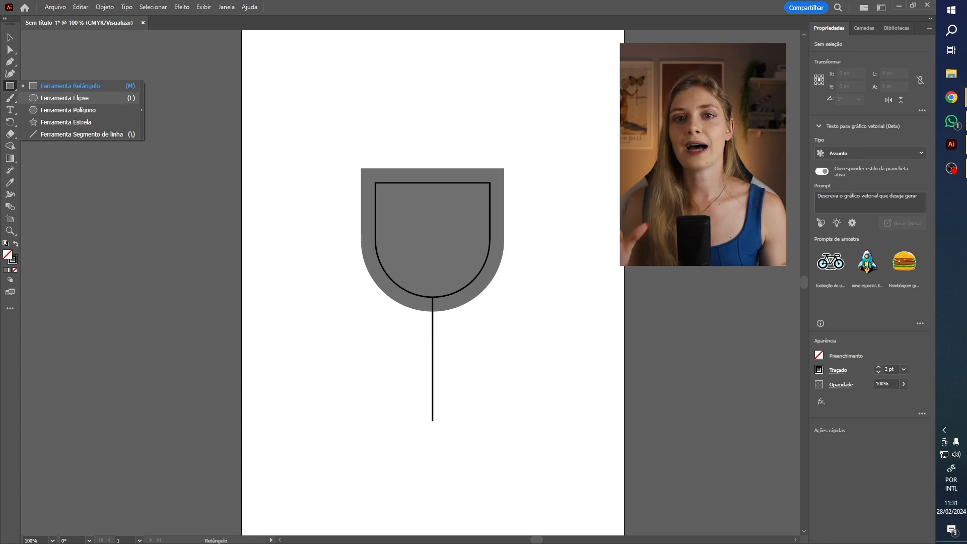
{"action": "left_click", "coordinate": [65, 122]}
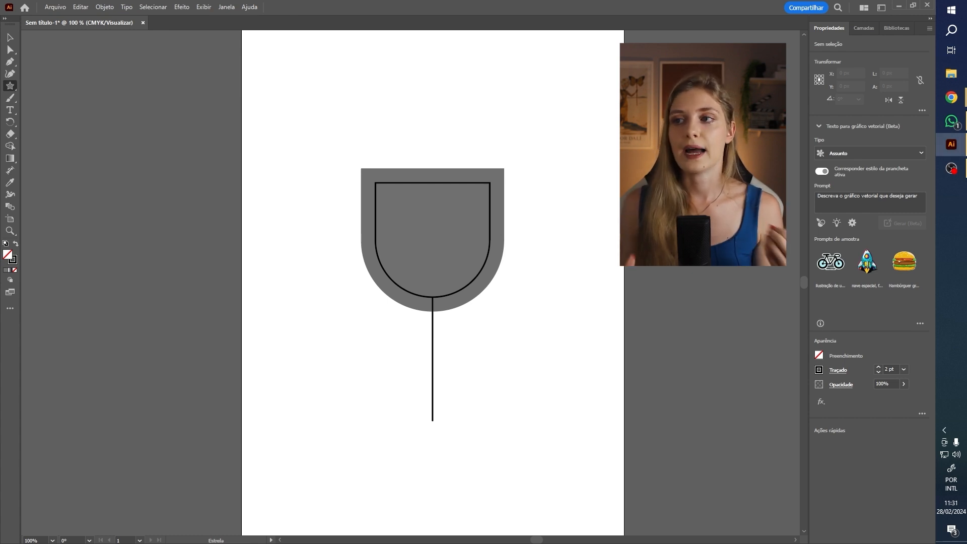
{"action": "left_click", "coordinate": [433, 237]}
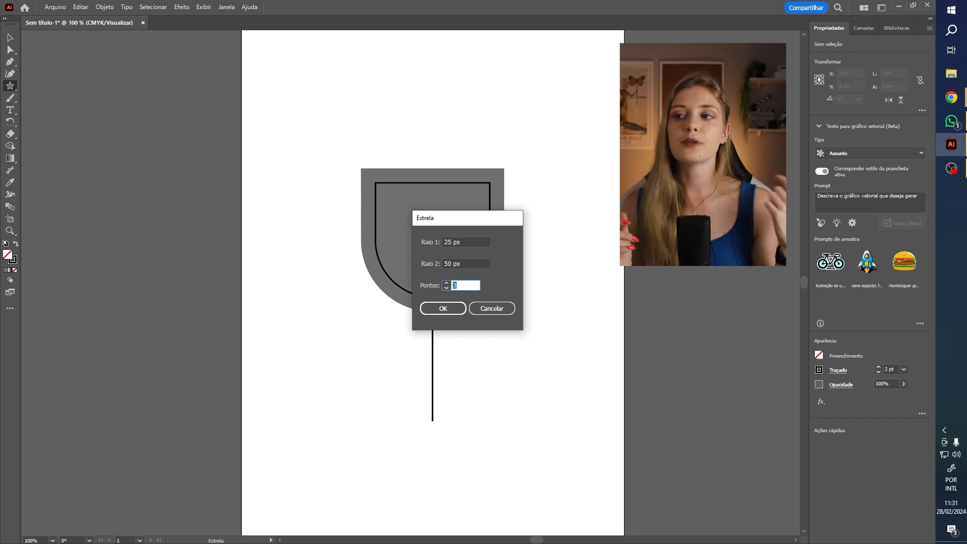
{"action": "key", "text": "Return"}
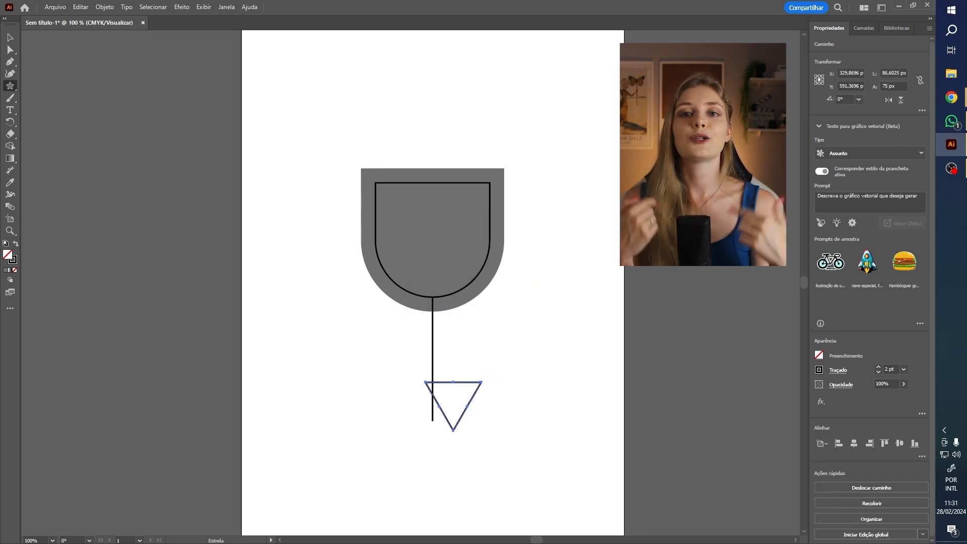
Copy the grey shape's strokeless appearance onto the triangle with the Eyedropper and change the triangle's fill to black
{"action": "key", "text": "v"}
{"action": "key", "text": "i"}
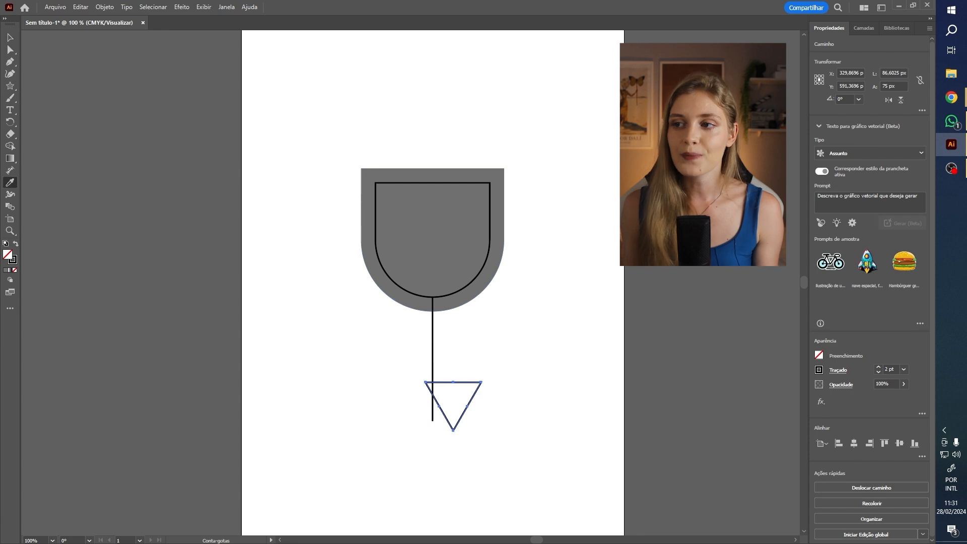
{"action": "left_click", "coordinate": [432, 239]}
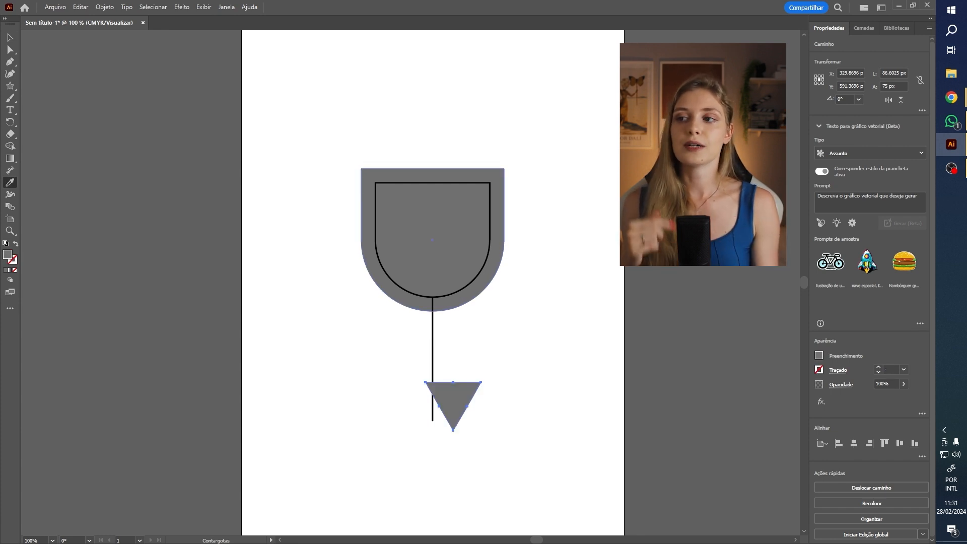
{"action": "key", "text": "v"}
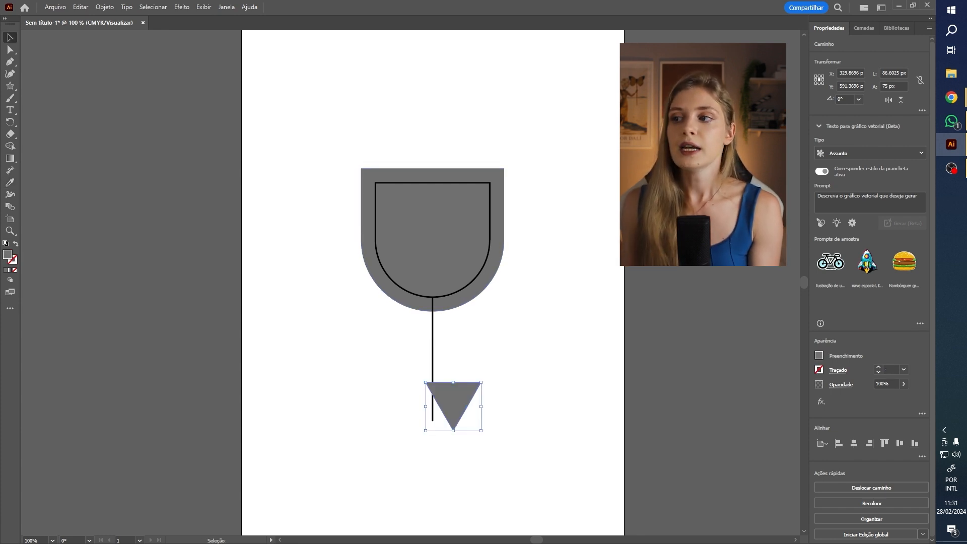
{"action": "left_click", "coordinate": [819, 355]}
{"action": "left_click", "coordinate": [731, 391]}
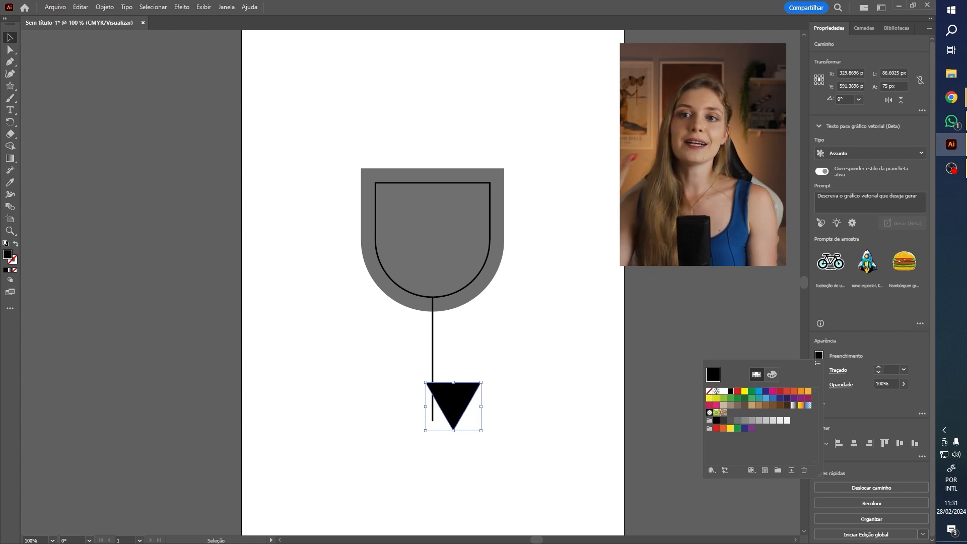
{"action": "key", "text": "Escape"}
Rotate the triangle 180°, flatten it to about 164 × 38 px and centre its apex on the stem's lower end
{"action": "left_click_drag", "start_coordinate": [476, 375], "coordinate": [433, 456]}
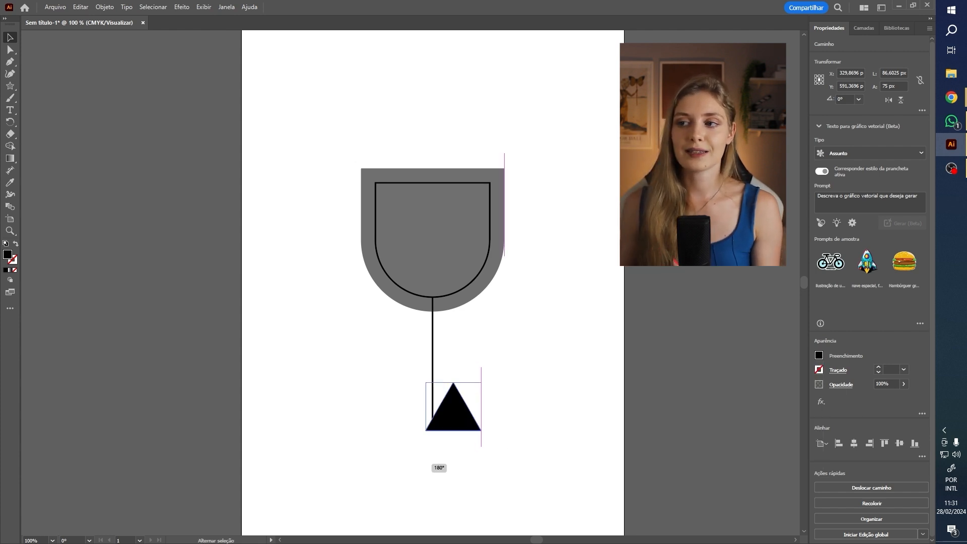
{"action": "left_click_drag", "start_coordinate": [462, 410], "coordinate": [535, 440]}
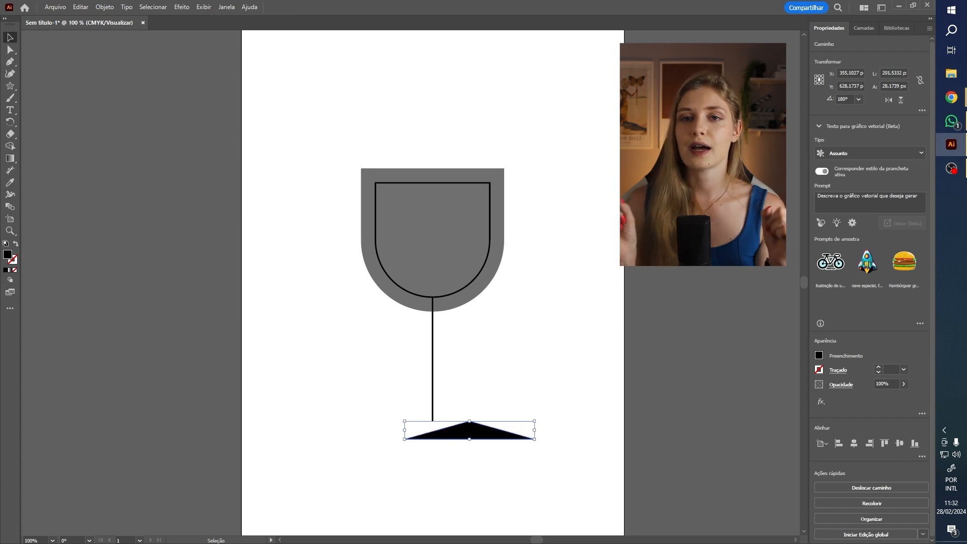
{"action": "left_click_drag", "start_coordinate": [470, 421], "coordinate": [446, 435]}
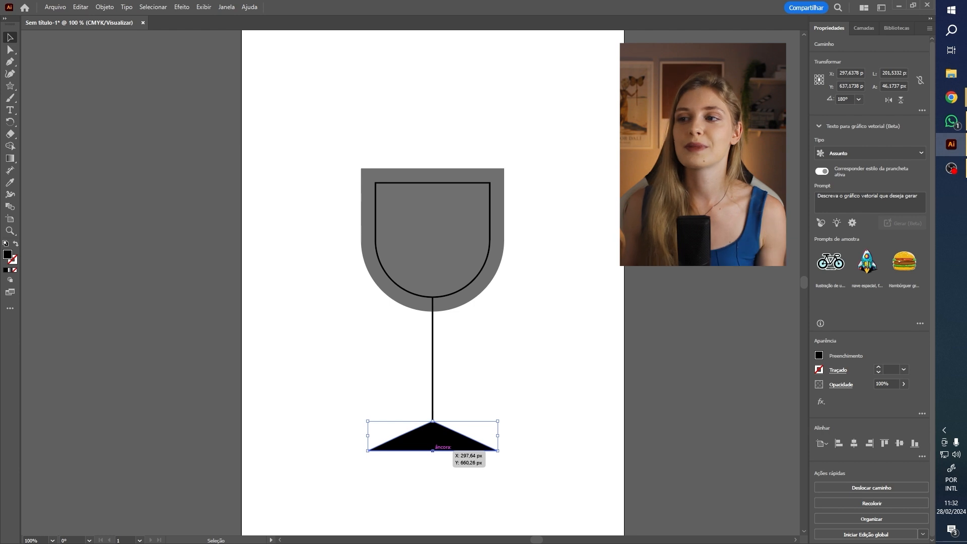
{"action": "left_click_drag", "start_coordinate": [432, 451], "coordinate": [432, 444]}
Round the apex and both lower corners of the triangular base and bow its bottom edge slightly downward
{"action": "key", "text": "ctrl+plus"}
{"action": "key", "text": "ctrl+plus"}
{"action": "key", "text": "ctrl+plus"}
{"action": "key", "text": "ctrl+plus"}
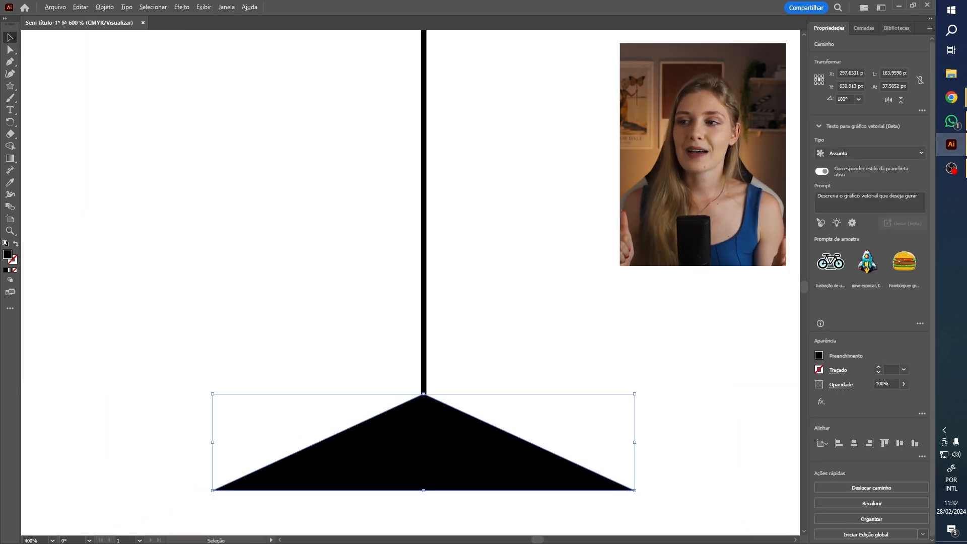
{"action": "key", "text": "a"}
{"action": "left_click_drag", "start_coordinate": [423, 403], "coordinate": [424, 432]}
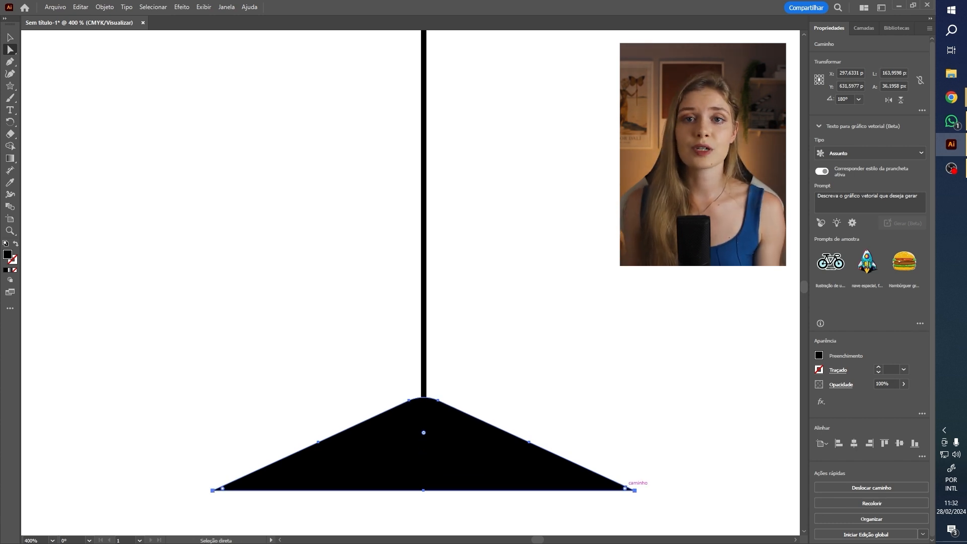
{"action": "left_click_drag", "start_coordinate": [625, 488], "coordinate": [591, 480]}
{"action": "left_click", "coordinate": [423, 491]}
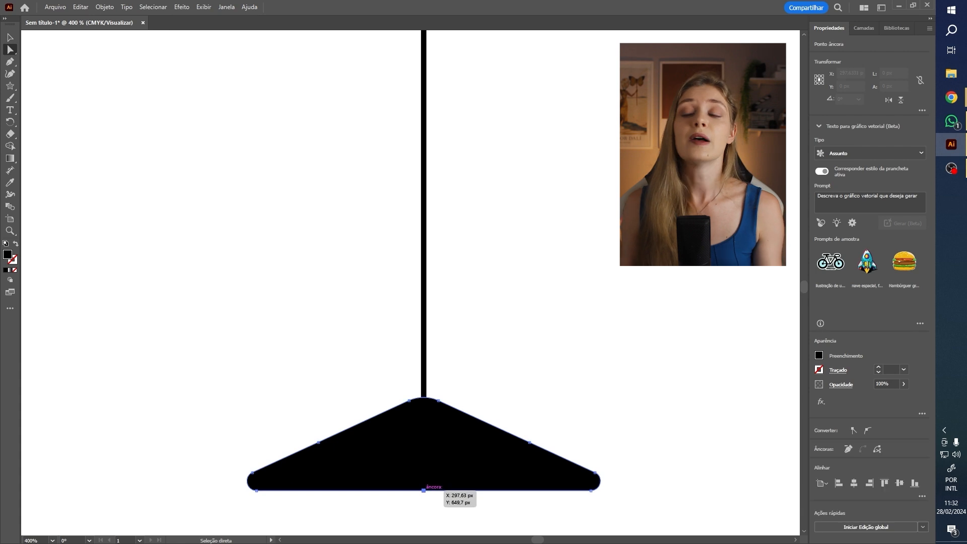
{"action": "left_click_drag", "start_coordinate": [423, 491], "coordinate": [554, 27]}
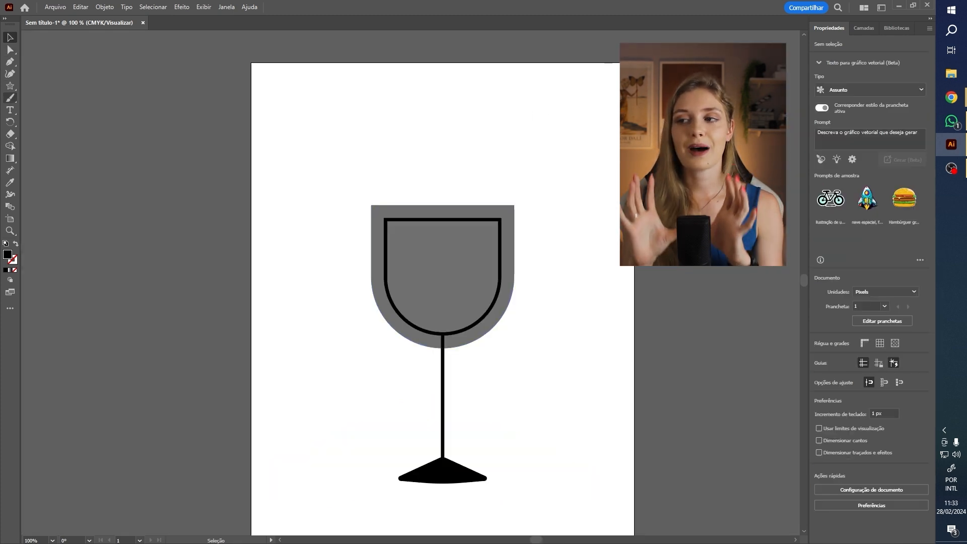
Draw a circle about 97 px wide over the bowl's upper-right corner, fill it light grey and shift it slightly up and left
{"action": "left_click", "coordinate": [10, 87]}
{"action": "left_click", "coordinate": [64, 98]}
{"action": "left_click_drag", "start_coordinate": [493, 182], "coordinate": [555, 244]}
{"action": "left_click", "coordinate": [819, 355]}
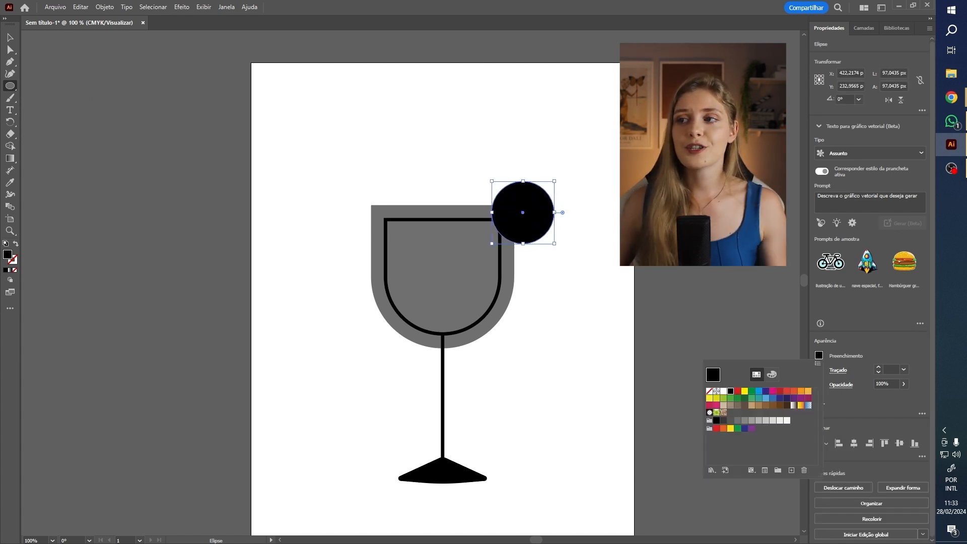
{"action": "left_click", "coordinate": [744, 420]}
{"action": "left_click", "coordinate": [759, 421]}
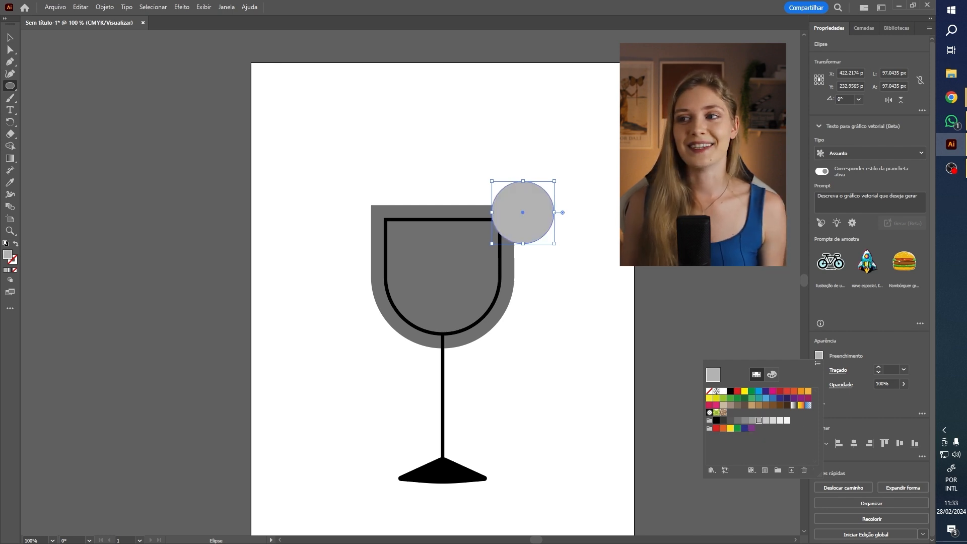
{"action": "key", "text": "Escape"}
{"action": "mouse_move", "coordinate": [530, 223]}
{"action": "left_mouse_down"}
{"action": "mouse_move", "coordinate": [514, 221]}
{"action": "mouse_move", "coordinate": [522, 217]}
{"action": "left_mouse_up"}
Bring the black glass outline to the front, above the light grey circle
{"action": "left_click", "coordinate": [499, 269]}
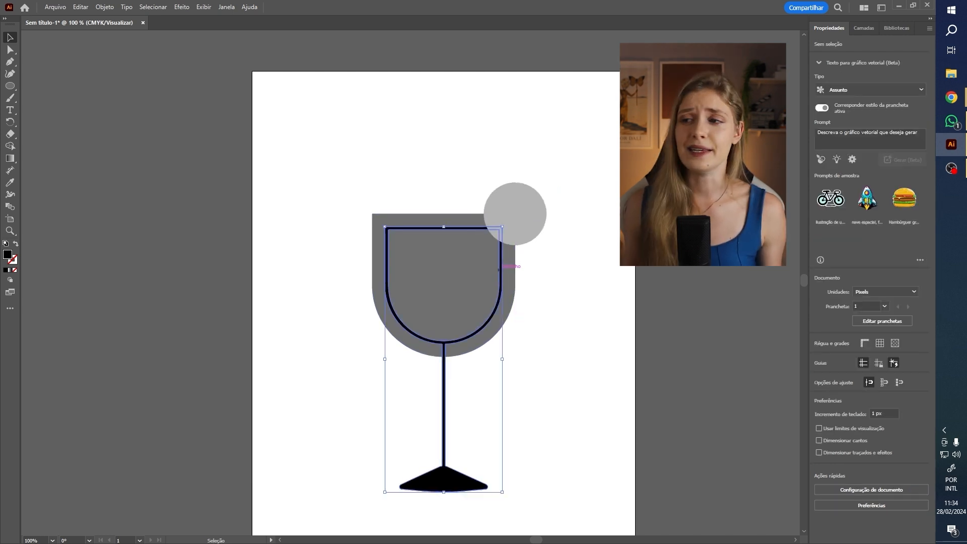
{"action": "right_click", "coordinate": [499, 269]}
{"action": "mouse_move", "coordinate": [531, 452]}
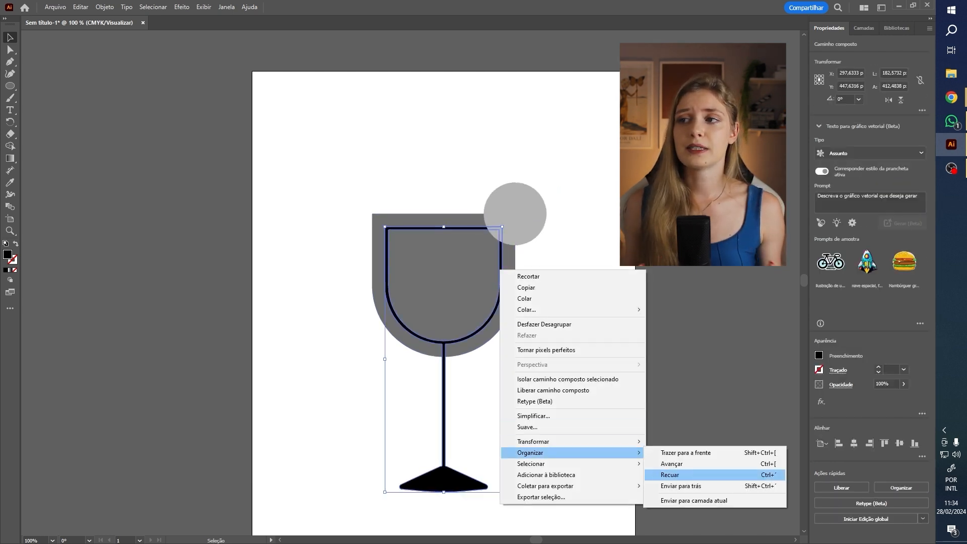
{"action": "left_click", "coordinate": [686, 453]}
{"action": "key", "text": "ctrl+shift+a"}
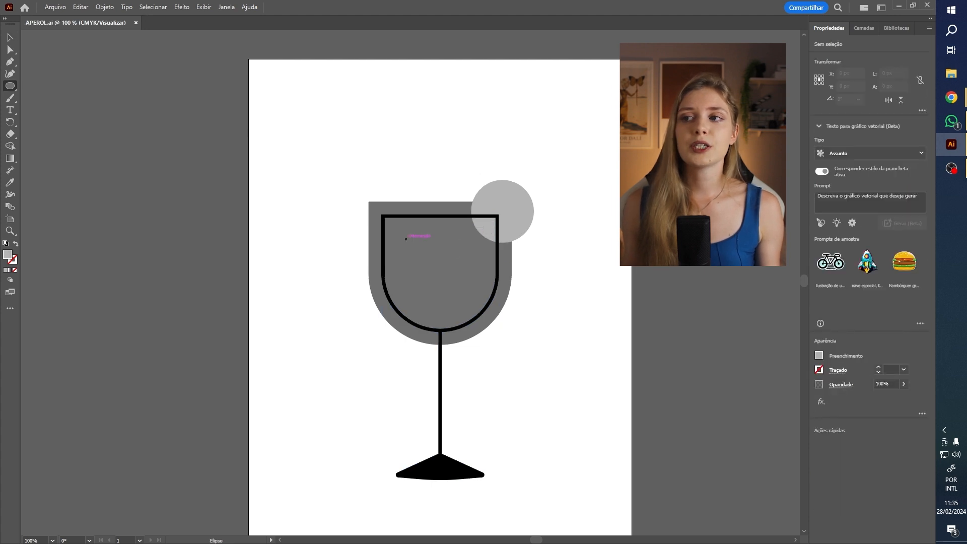
Draw four small light grey circles as bubbles in the upper-left part of the bowl, the last about 7 px wide
{"action": "mouse_move", "coordinate": [406, 239]}
{"action": "left_mouse_down"}
{"action": "mouse_move", "coordinate": [408, 264]}
{"action": "mouse_move", "coordinate": [422, 248]}
{"action": "mouse_move", "coordinate": [397, 225]}
{"action": "left_mouse_up"}
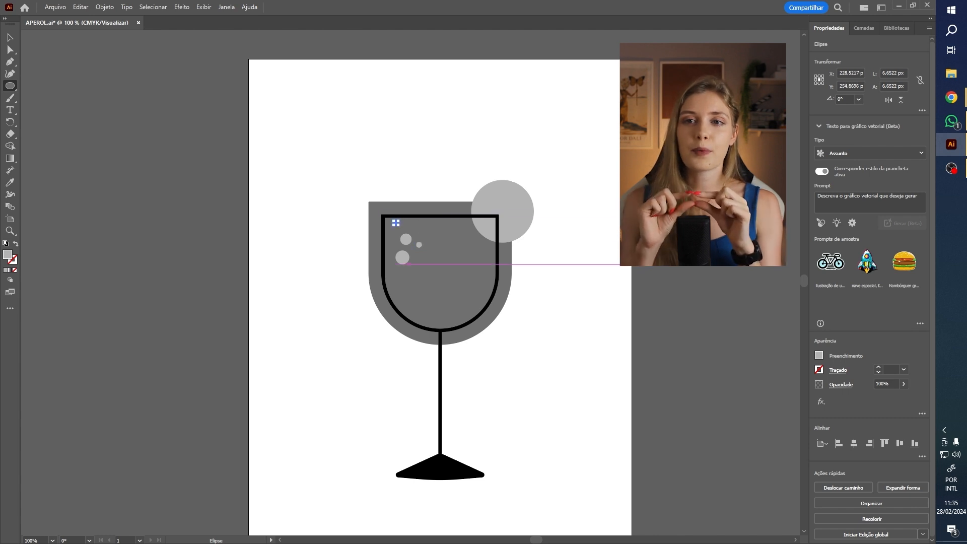
Duplicate the dark grey bowl shape, fill the copy with the garnish circle's light grey and align it exactly over the original
{"action": "key", "text": "v"}
{"action": "key", "text": "ctrl+shift+a"}
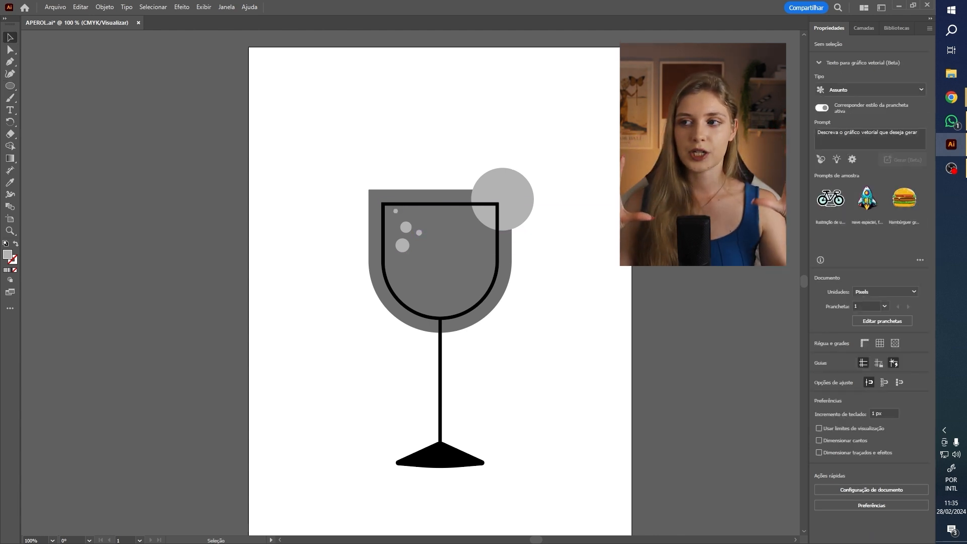
{"action": "key", "text": "ctrl+minus"}
{"action": "key", "text": "ctrl+plus"}
{"action": "key", "text": "ctrl+plus"}
{"action": "left_click_drag", "start_coordinate": [504, 344], "coordinate": [579, 377]}
{"action": "key", "text": "i"}
{"action": "left_click", "coordinate": [536, 191]}
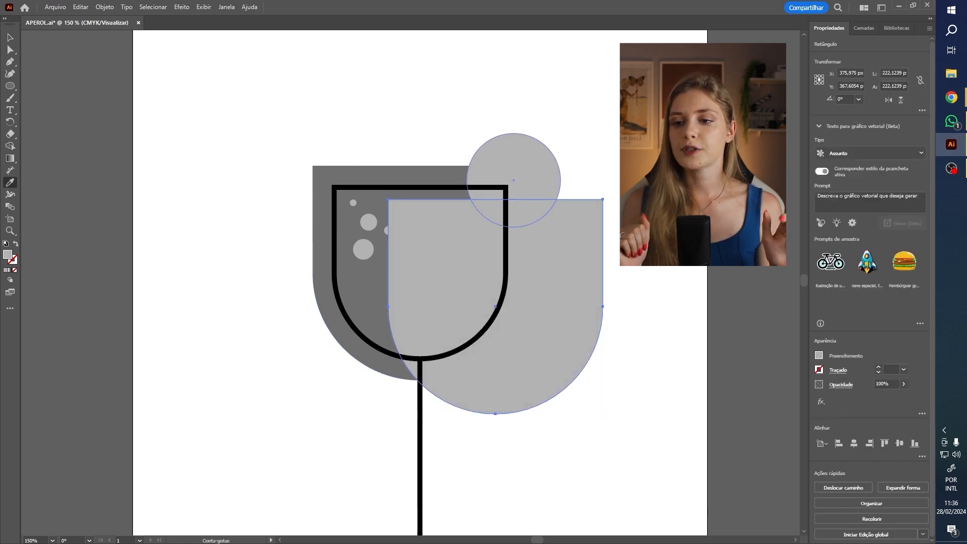
{"action": "key", "text": "v"}
{"action": "left_click_drag", "start_coordinate": [570, 347], "coordinate": [495, 313]}
{"action": "key", "text": "shift+e"}
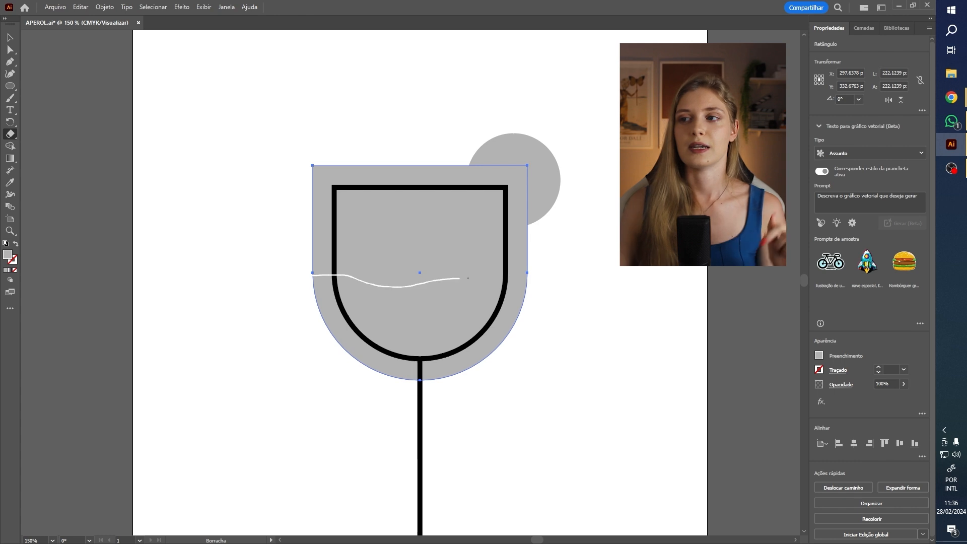
{"action": "left_click_drag", "start_coordinate": [584, 280], "coordinate": [584, 280]}
{"action": "key", "text": "ctrl+z"}
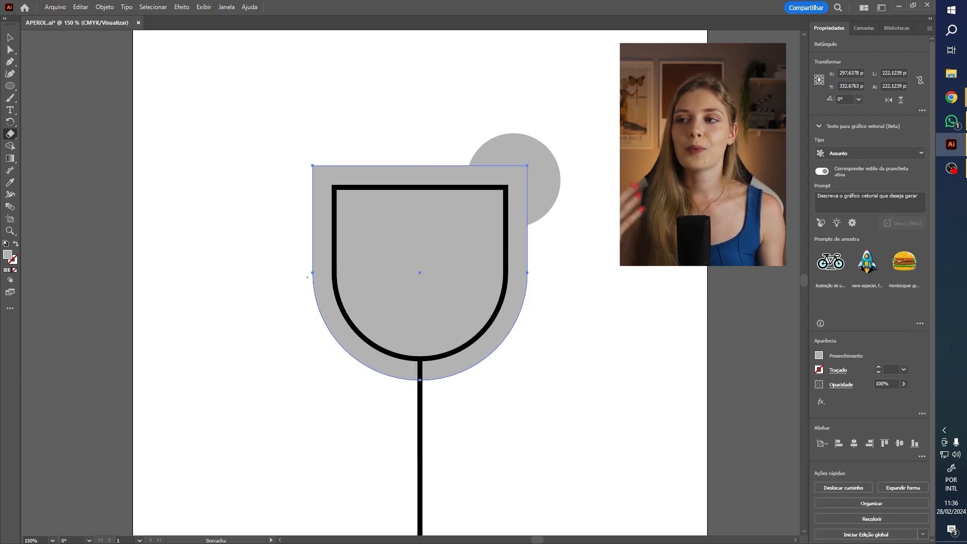
{"action": "left_click_drag", "start_coordinate": [477, 280], "coordinate": [594, 280]}
{"action": "key", "text": "ctrl+z"}
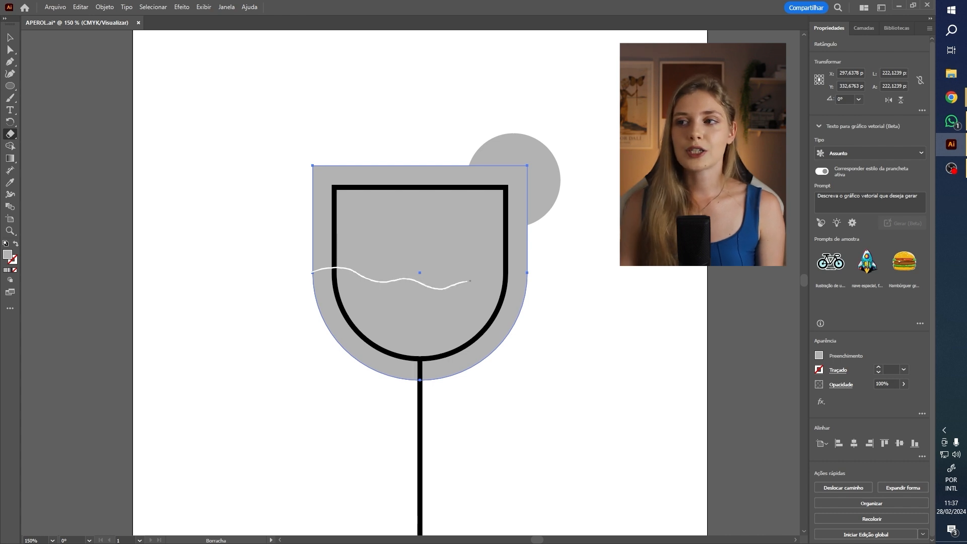
Cut the light grey bowl copy with a wavy Eraser stroke near mid-height and remove the part above the wave
{"action": "left_click_drag", "start_coordinate": [539, 293], "coordinate": [540, 293]}
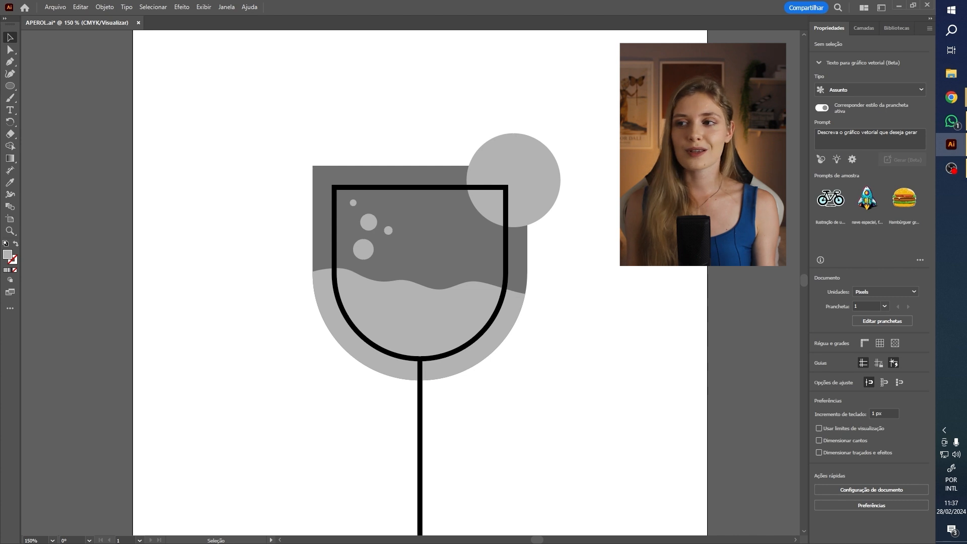
{"action": "scroll", "coordinate": [519, 295], "scroll_direction": "down", "scroll_amount": 2}
{"action": "scroll", "coordinate": [576, 306], "scroll_direction": "up", "scroll_amount": 1}
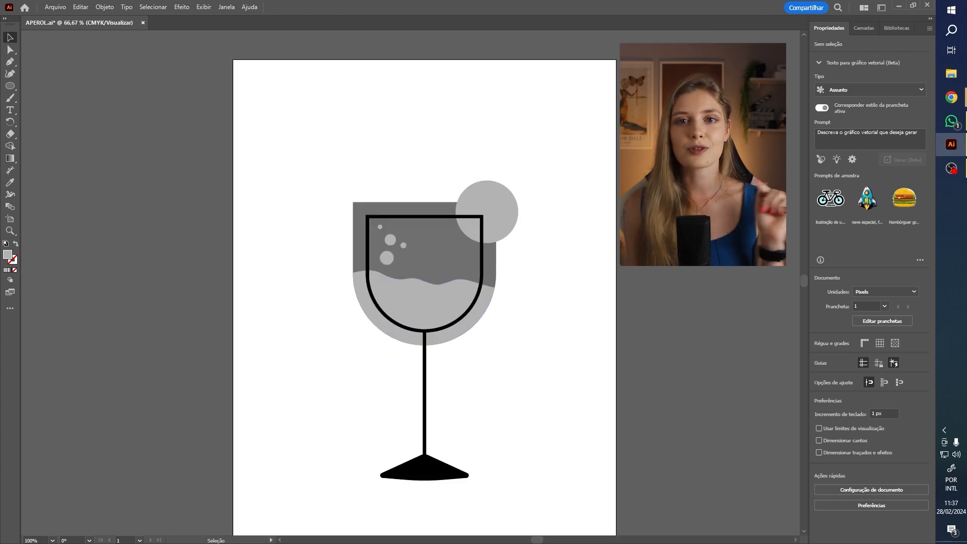
{"action": "scroll", "coordinate": [571, 359], "scroll_direction": "down", "scroll_amount": 1}
{"action": "scroll", "coordinate": [571, 359], "scroll_direction": "up", "scroll_amount": 1}
Draw a square about 46 px wide over the liquid's surface, right of the bowl's centre, and fill it white
{"action": "left_click", "coordinate": [10, 86]}
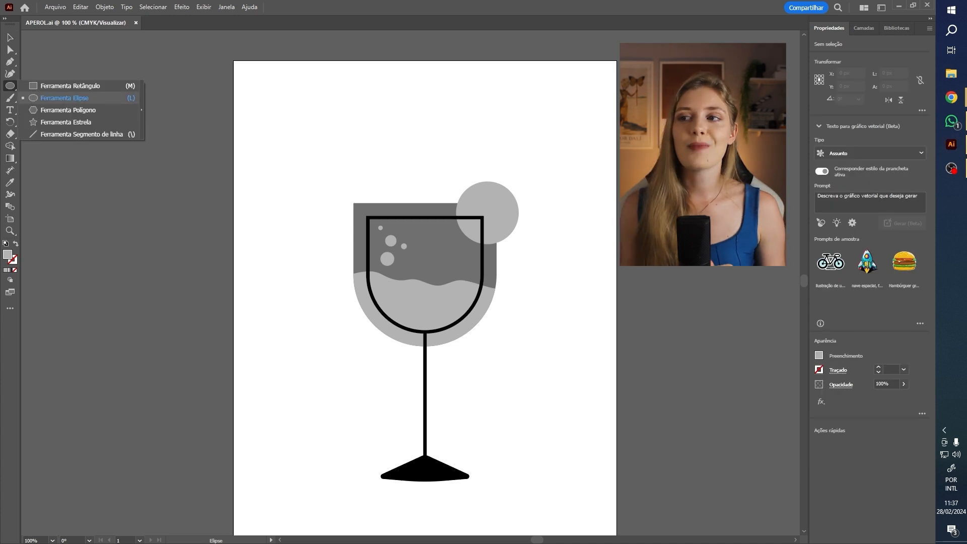
{"action": "left_click", "coordinate": [70, 86]}
{"action": "left_click_drag", "start_coordinate": [425, 268], "coordinate": [454, 284]}
{"action": "key", "text": "i"}
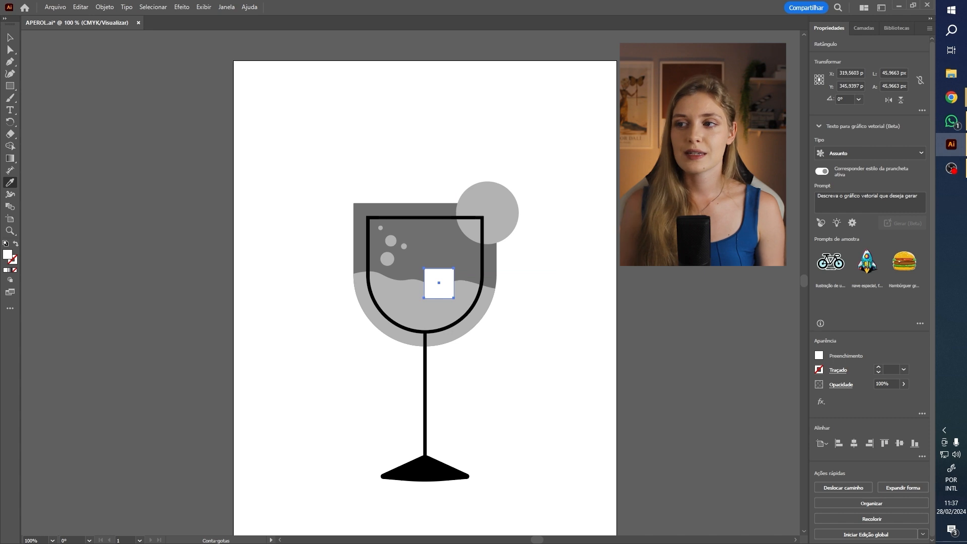
Rotate the white square about 25° clockwise and move it slightly down and right into the liquid
{"action": "key", "text": "v"}
{"action": "left_click", "coordinate": [449, 256]}
{"action": "left_click", "coordinate": [439, 283]}
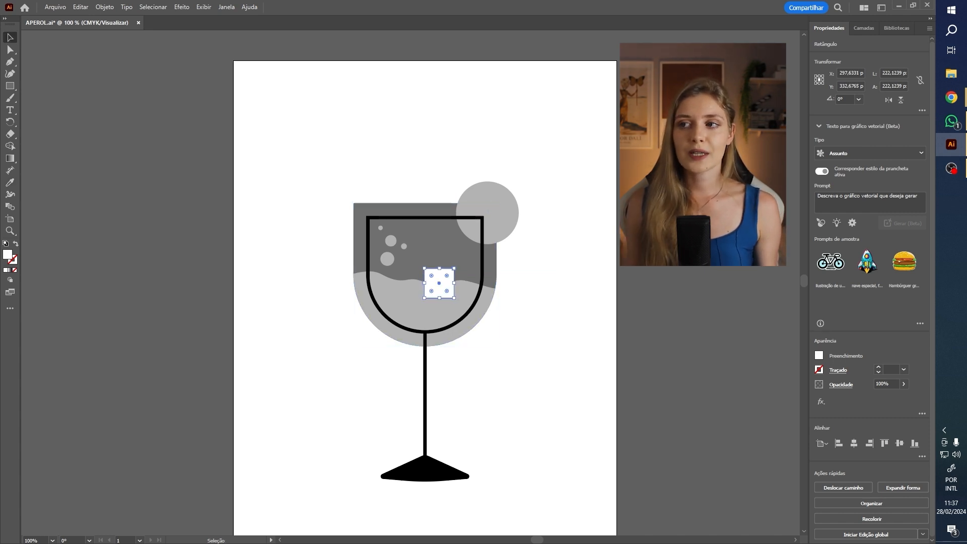
{"action": "left_click_drag", "start_coordinate": [456, 266], "coordinate": [469, 268]}
{"action": "left_click_drag", "start_coordinate": [454, 279], "coordinate": [458, 290]}
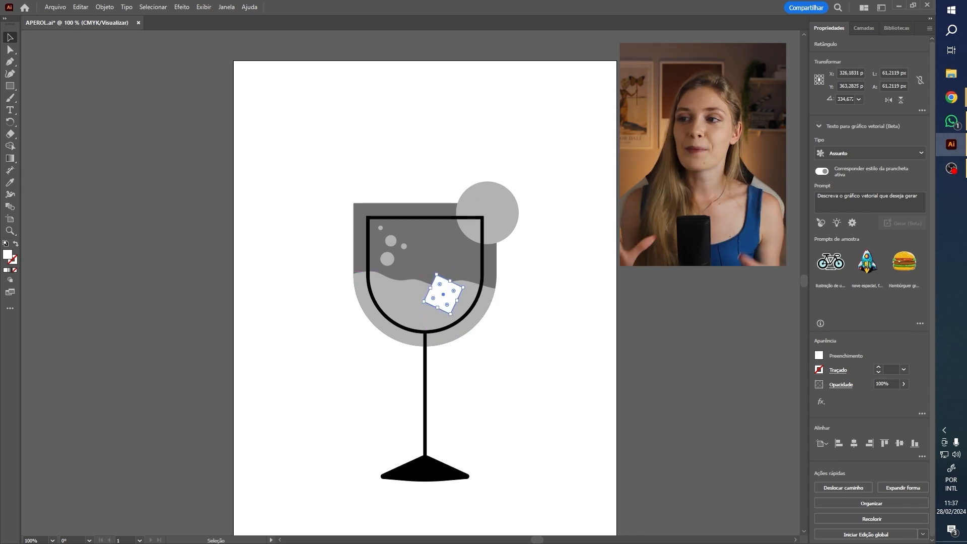
Fill the tilted ice square with a grey lighter than the liquid
{"action": "key", "text": "ctrl+shift+a"}
{"action": "left_click", "coordinate": [446, 294]}
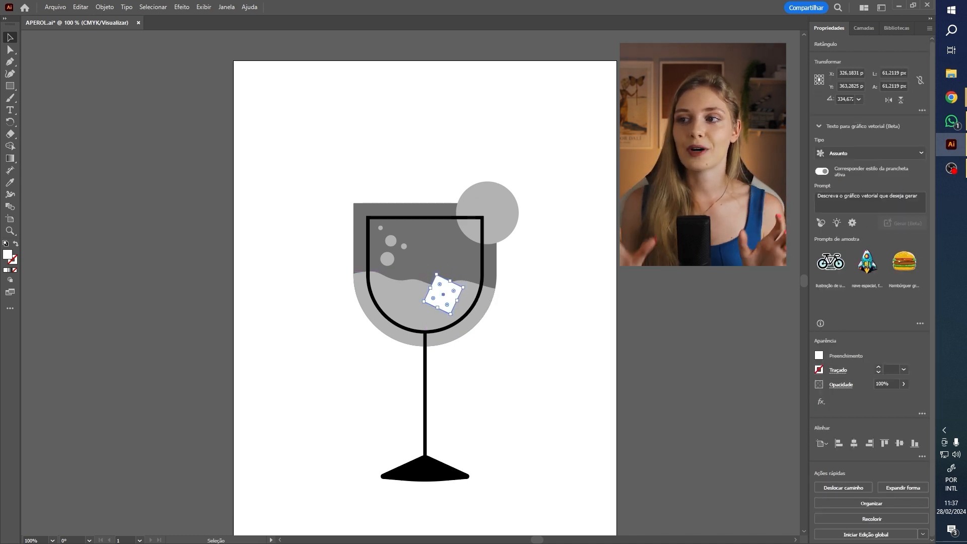
{"action": "double_click", "coordinate": [7, 254]}
{"action": "left_click", "coordinate": [871, 190]}
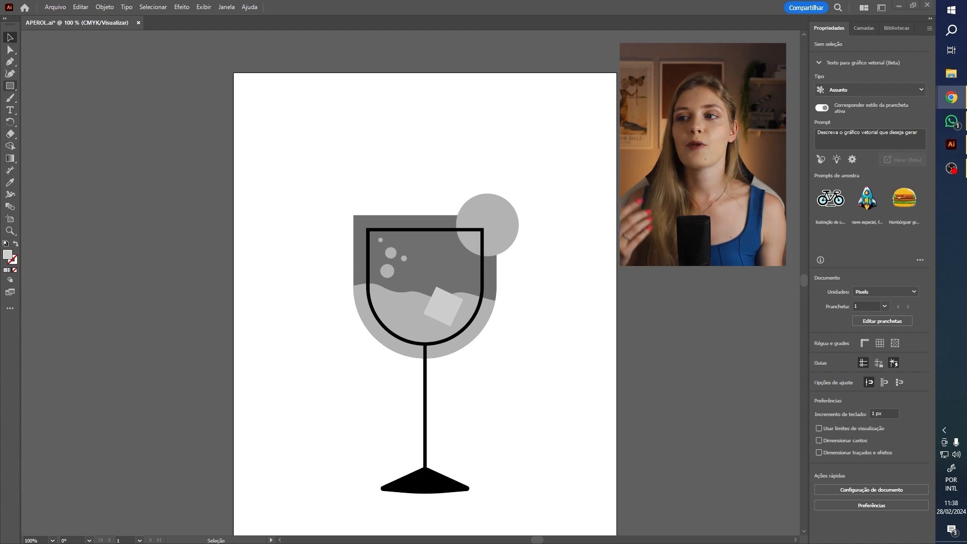
Draw a circle about 143 px wide left of the stem and cover its upper half with a rectangle about 185 by 104 px
{"action": "left_click", "coordinate": [10, 86]}
{"action": "left_click", "coordinate": [65, 97]}
{"action": "left_click_drag", "start_coordinate": [268, 358], "coordinate": [378, 419]}
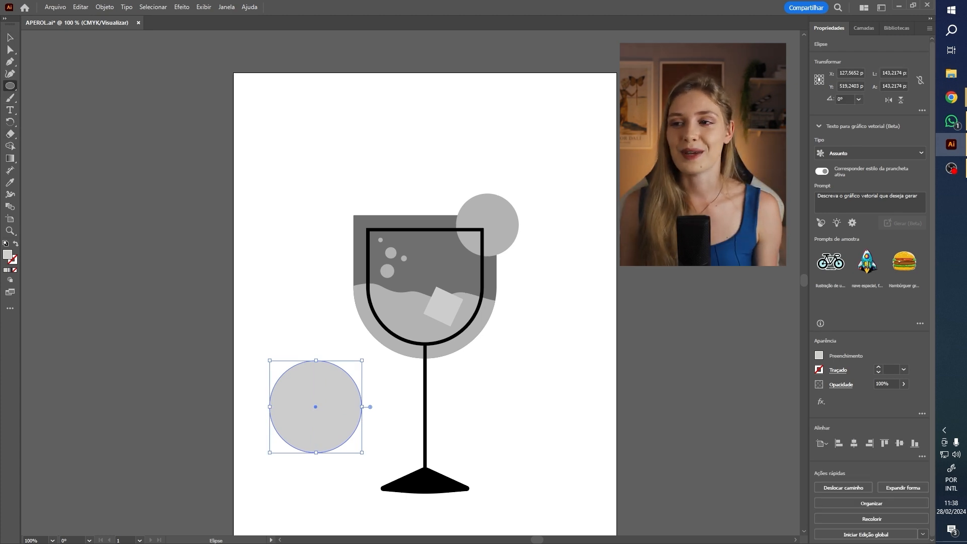
{"action": "left_click", "coordinate": [10, 86]}
{"action": "left_click", "coordinate": [60, 87]}
{"action": "left_click_drag", "start_coordinate": [254, 340], "coordinate": [373, 407]}
{"action": "key", "text": "v"}
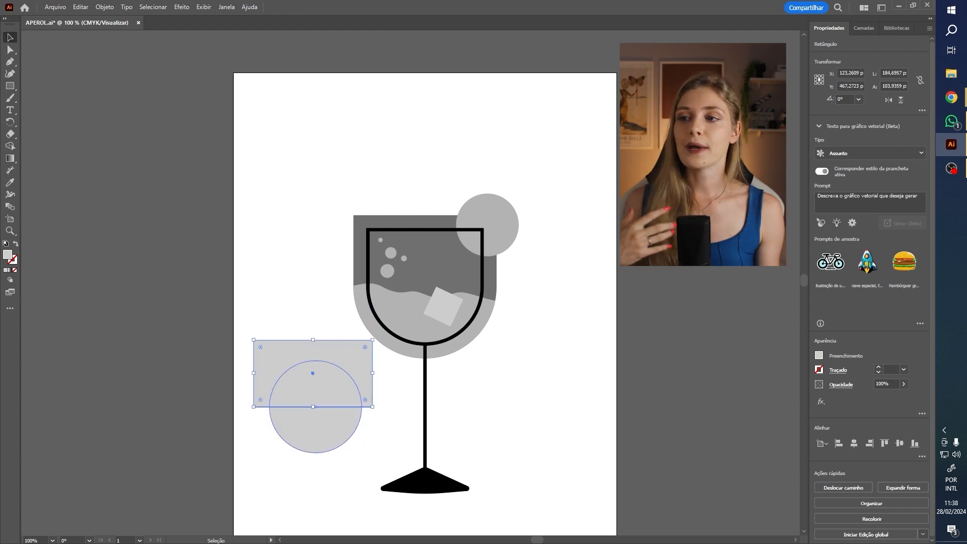
Centre the rectangle and circle horizontally on each other and subtract the rectangle to leave a half-circle
{"action": "left_click", "coordinate": [316, 430], "text": "shift"}
{"action": "left_click", "coordinate": [854, 444]}
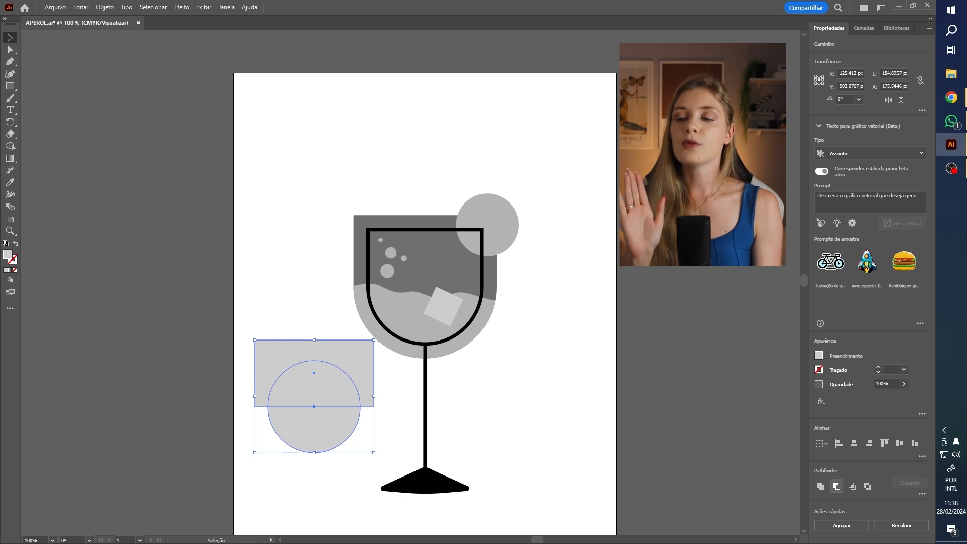
{"action": "left_click", "coordinate": [837, 486]}
{"action": "left_click", "coordinate": [317, 368]}
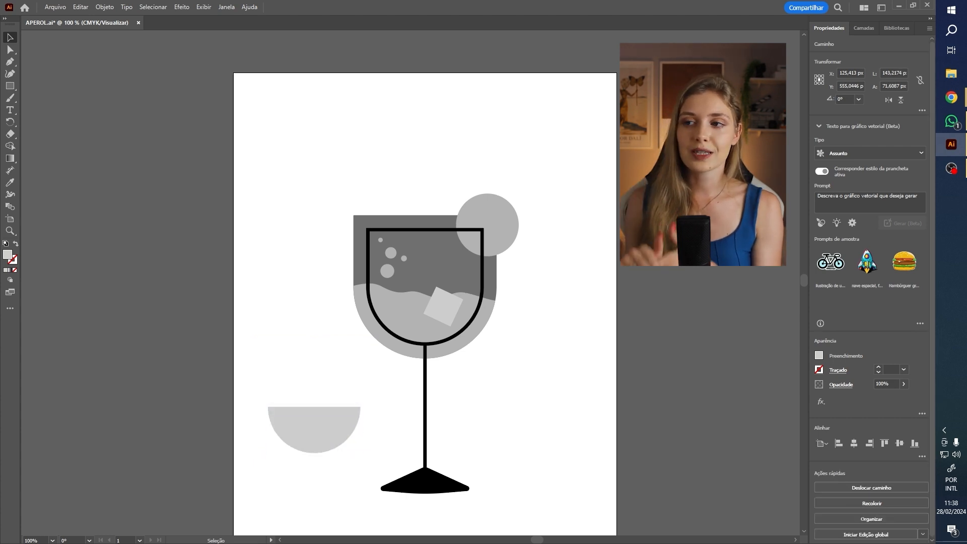
{"action": "scroll", "coordinate": [300, 450], "scroll_direction": "up", "scroll_amount": 3}
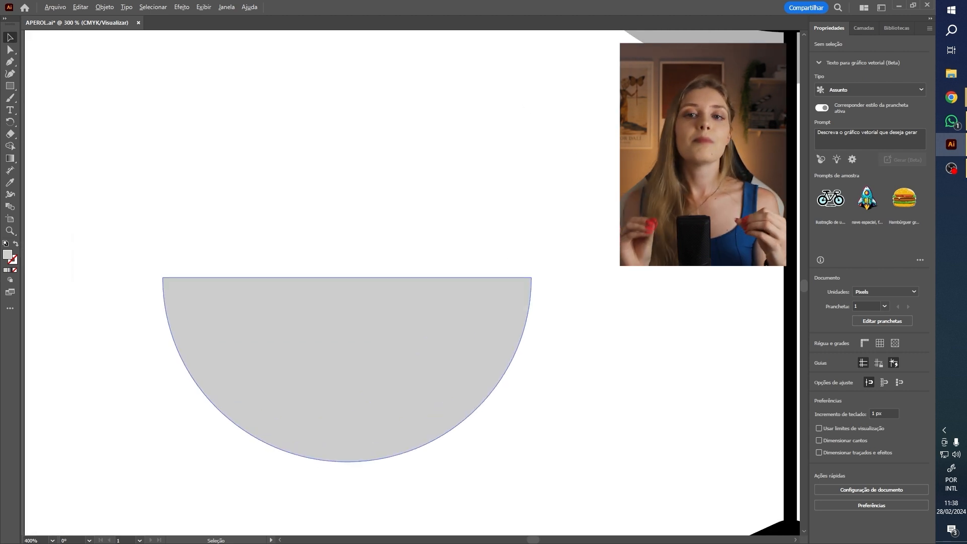
{"action": "left_click_drag", "start_coordinate": [347, 371], "coordinate": [346, 356]}
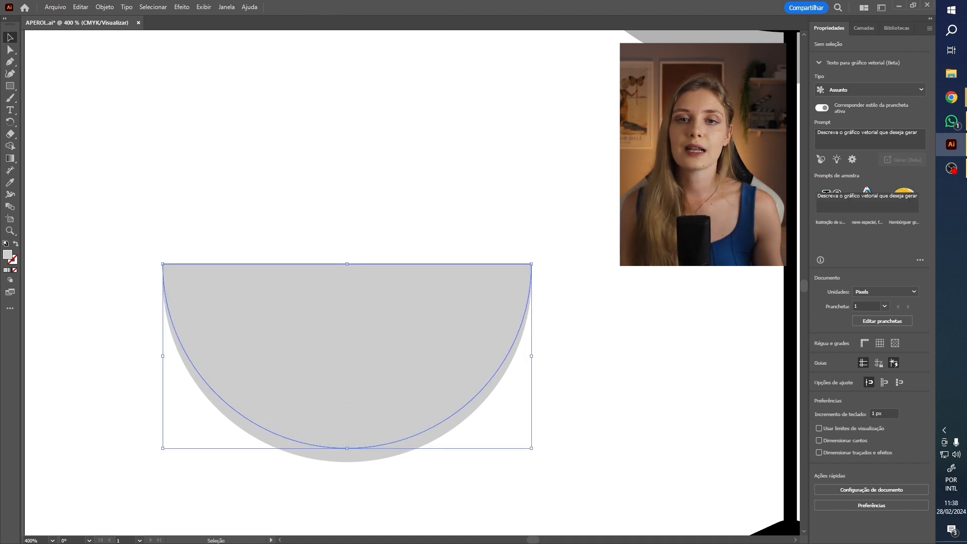
{"action": "key", "text": "ctrl+z"}
Give the light grey half-circle a 5 pt black stroke
{"action": "left_click", "coordinate": [346, 364]}
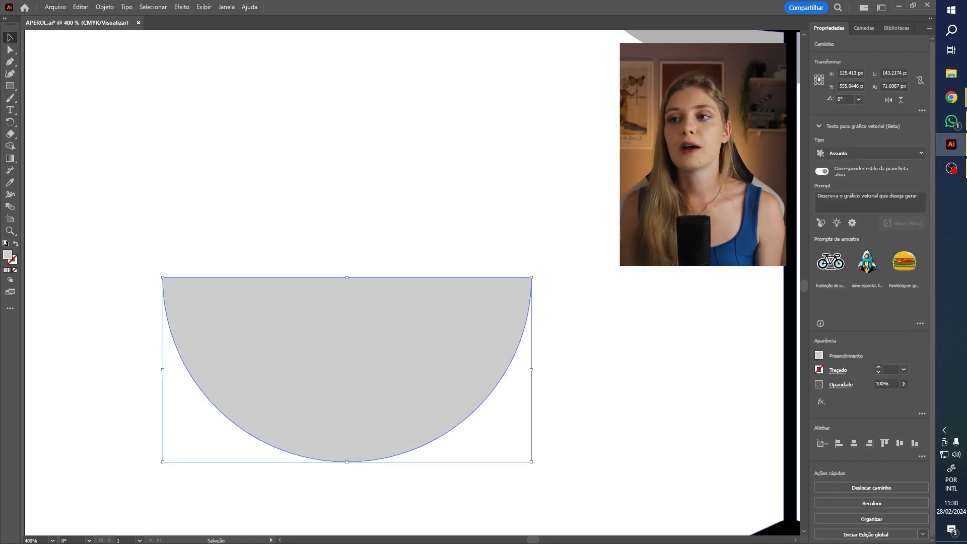
{"action": "left_click", "coordinate": [879, 366]}
{"action": "key", "text": "Up"}
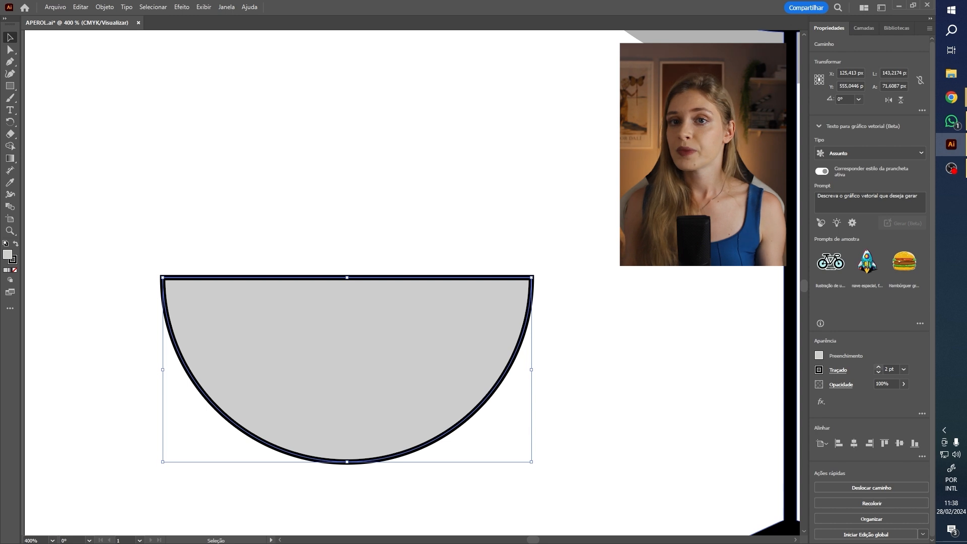
{"action": "key", "text": "Up"}
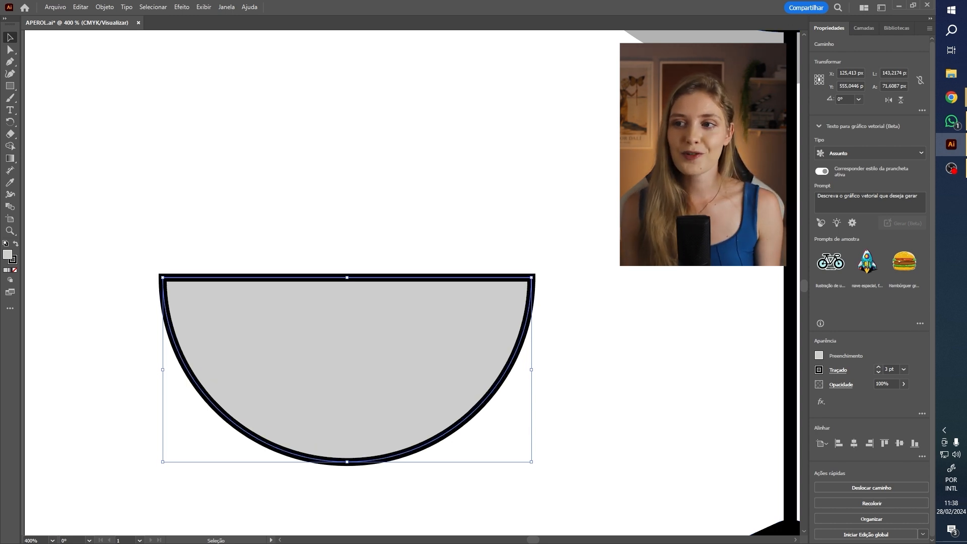
{"action": "key", "text": "ctrl+shift+a"}
{"action": "key", "text": "h"}
{"action": "left_click", "coordinate": [287, 376]}
{"action": "key", "text": "Up"}
{"action": "key", "text": "Up"}
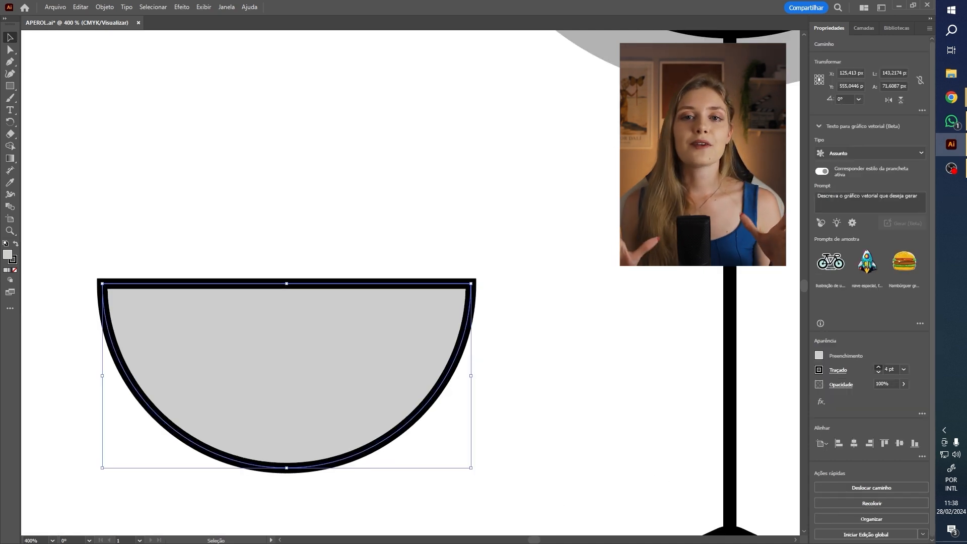
Expand the half-circle's fill and stroke into separate shapes
{"action": "left_click", "coordinate": [105, 8]}
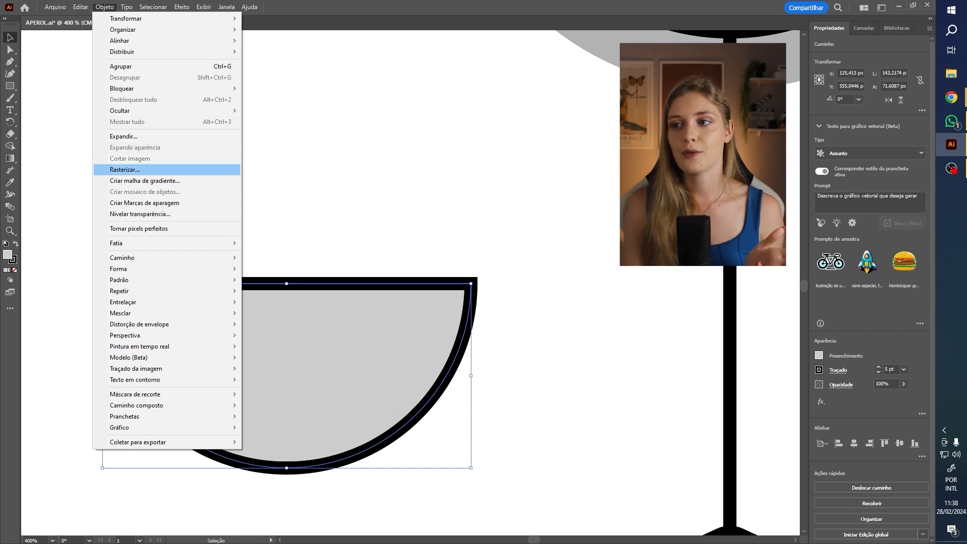
{"action": "left_click", "coordinate": [124, 136]}
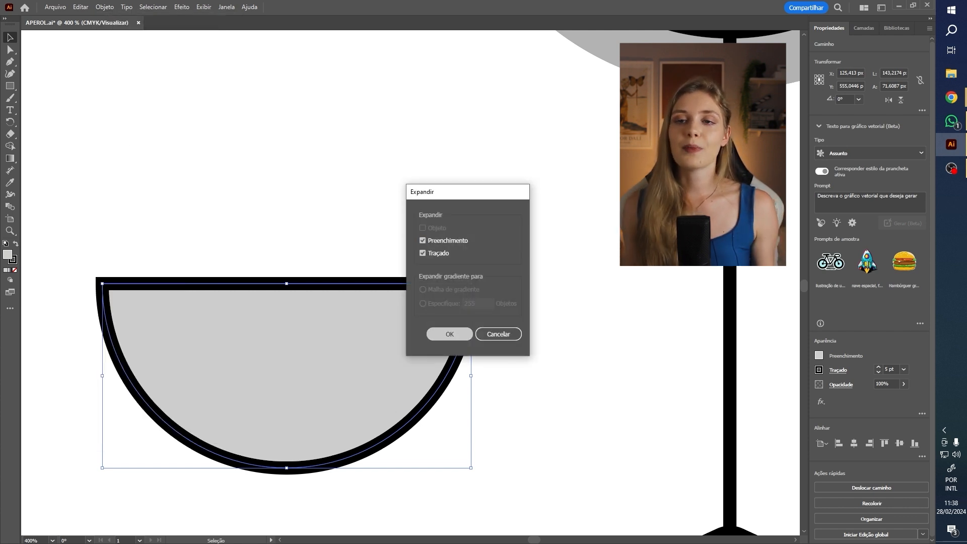
{"action": "key", "text": "Return"}
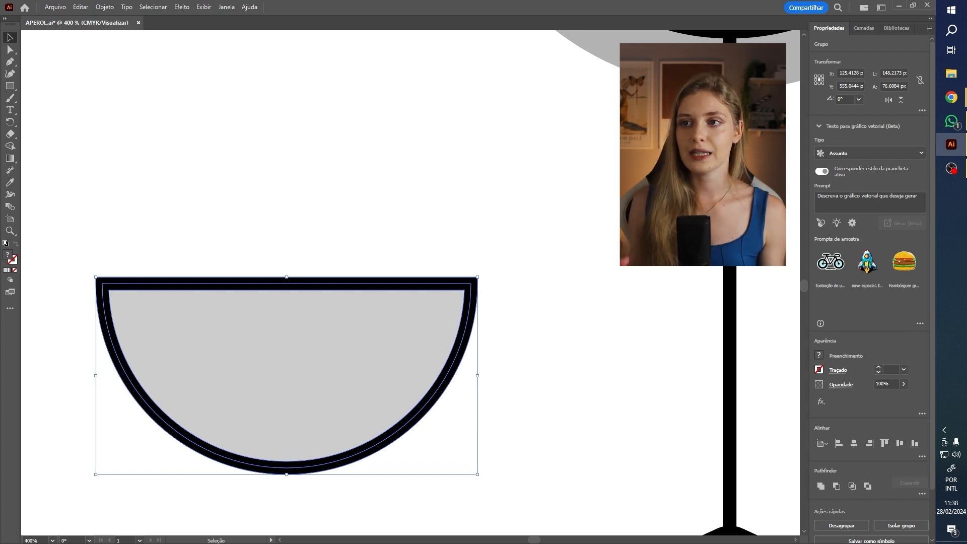
{"action": "left_click", "coordinate": [104, 7]}
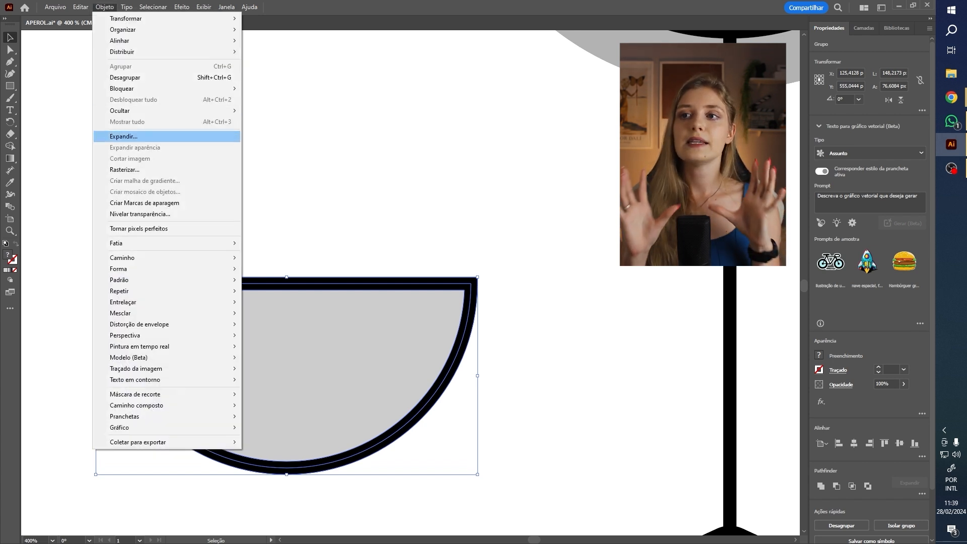
{"action": "left_click", "coordinate": [123, 136]}
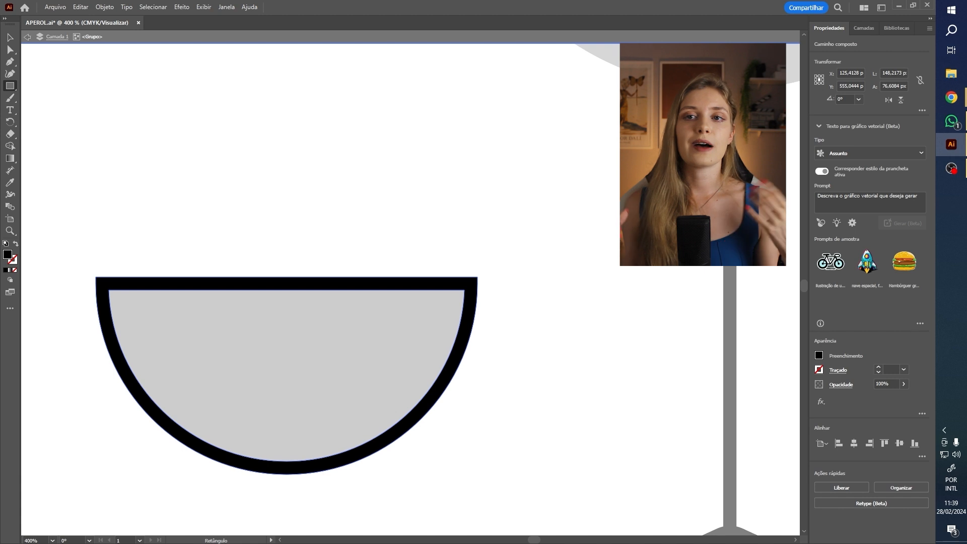
Inside the group, draw a rectangle about 166 px wide over the outline's straight top bar and subtract it from the black outline
{"action": "left_click_drag", "start_coordinate": [80, 232], "coordinate": [507, 290]}
{"action": "key", "text": "v"}
{"action": "key", "text": "ctrl+a"}
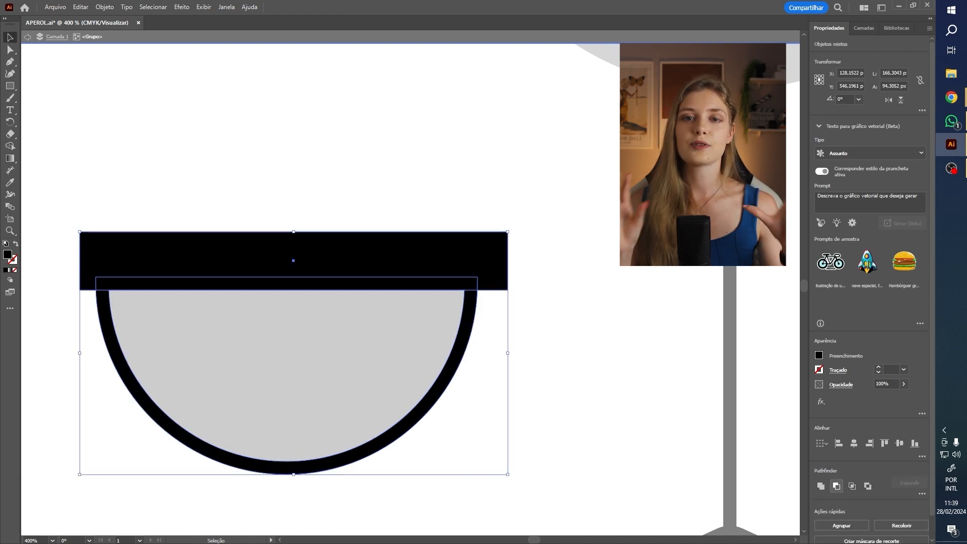
{"action": "left_click", "coordinate": [837, 486]}
Nudge the light grey half-circle's straight top edge down to line up with the ends of the black arc
{"action": "key", "text": "a"}
{"action": "left_click", "coordinate": [103, 286]}
{"action": "key", "text": "Down"}
{"action": "key", "text": "Down"}
{"action": "key", "text": "Up"}
{"action": "key", "text": "Down"}
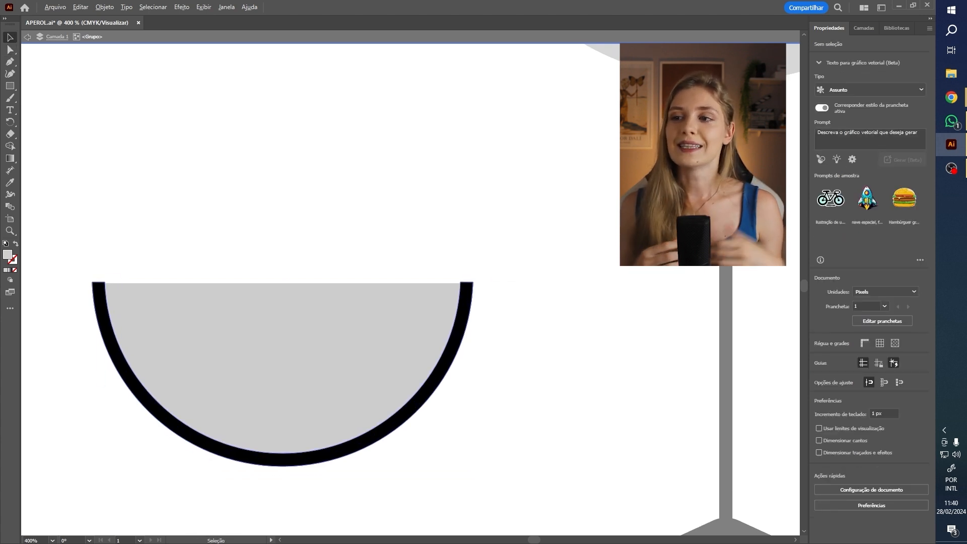
Duplicate the black arc slightly upward, fit the copy's top to the half-circle's straight edge and fill it medium grey
{"action": "left_click_drag", "start_coordinate": [247, 455], "coordinate": [247, 449]}
{"action": "left_click_drag", "start_coordinate": [283, 275], "coordinate": [283, 282]}
{"action": "left_click", "coordinate": [819, 356]}
{"action": "left_click", "coordinate": [745, 412]}
{"action": "double_click", "coordinate": [594, 394]}
Bring the black arc in front of the medium grey arc and exit the group's isolation mode
{"action": "right_click", "coordinate": [472, 285]}
{"action": "key", "text": "Escape"}
{"action": "double_click", "coordinate": [471, 302]}
{"action": "right_click", "coordinate": [472, 287]}
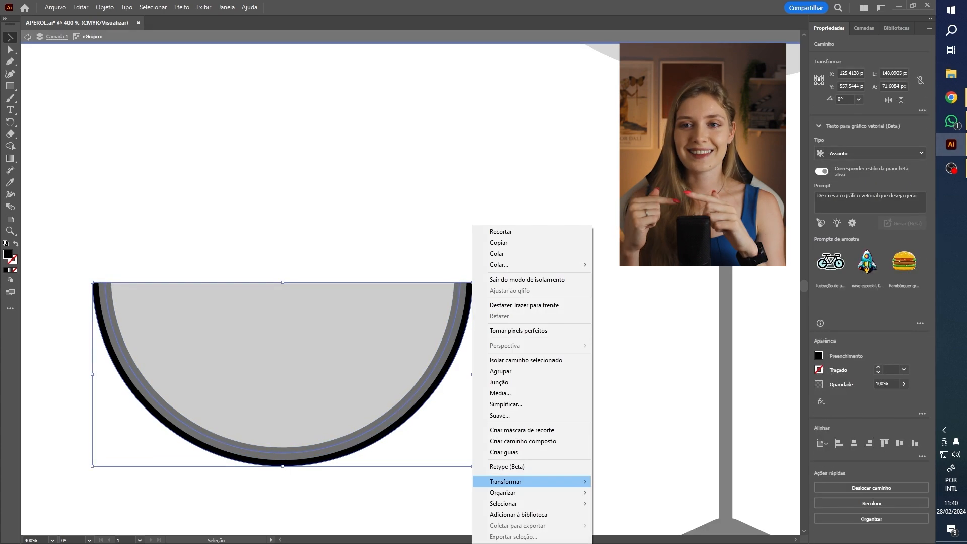
{"action": "key", "text": "Escape"}
{"action": "key", "text": "Escape"}
Draw a black circle about 10 px wide centred on the half-circle's straight edge and cut away the part above the edge
{"action": "left_click_drag", "start_coordinate": [10, 85], "coordinate": [50, 99]}
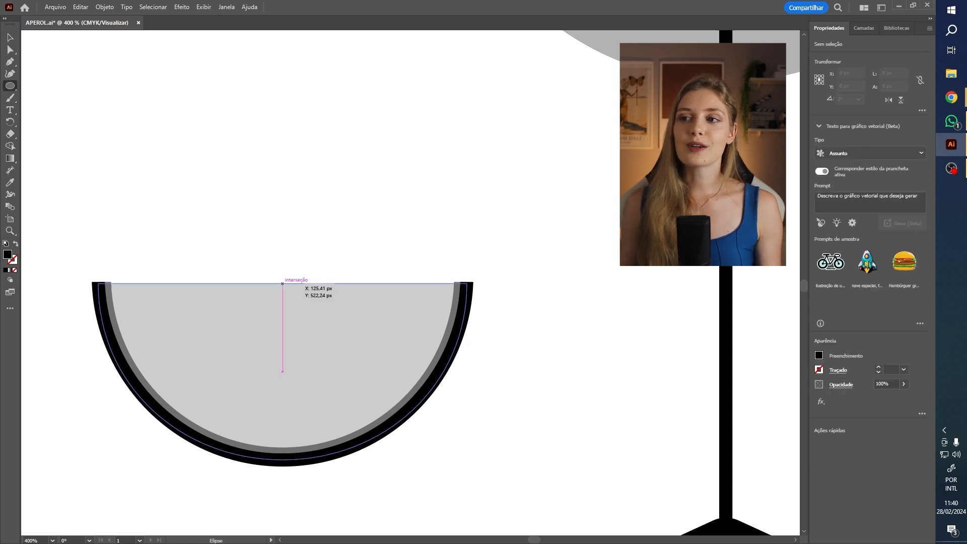
{"action": "mouse_move", "coordinate": [283, 284]}
{"action": "left_mouse_down"}
{"action": "mouse_move", "coordinate": [309, 308]}
{"action": "mouse_move", "coordinate": [283, 283]}
{"action": "left_mouse_up"}
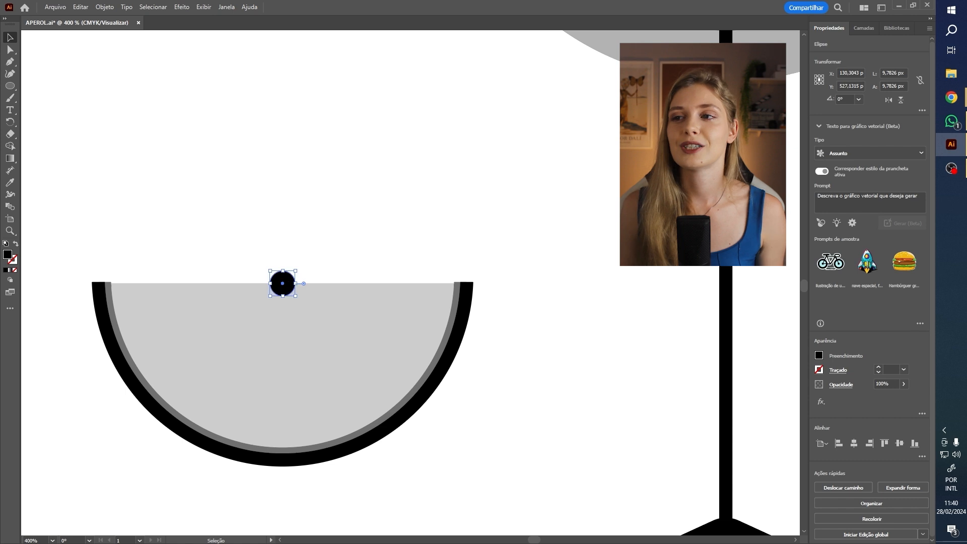
{"action": "left_click", "coordinate": [283, 283], "text": "shift"}
{"action": "left_click", "coordinate": [283, 353]}
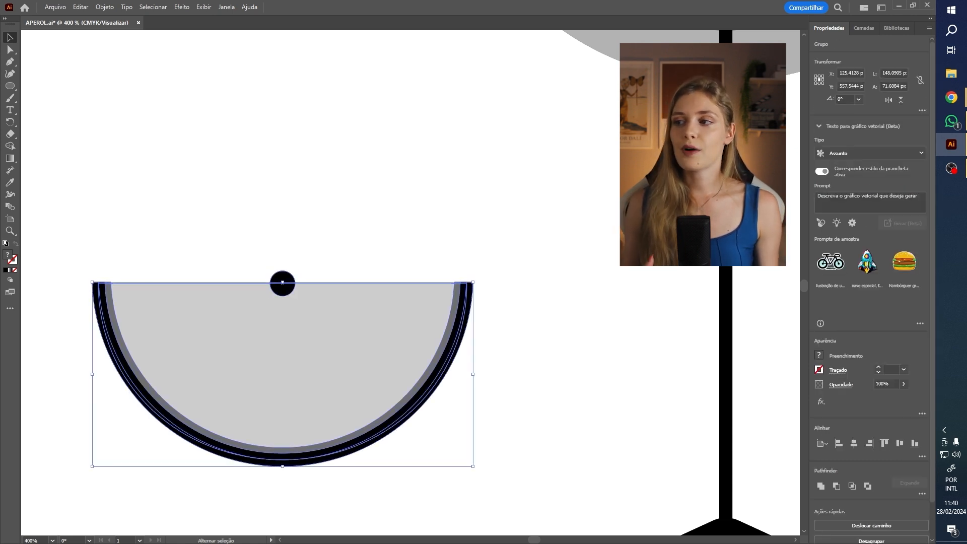
{"action": "left_click", "coordinate": [282, 283], "text": "shift"}
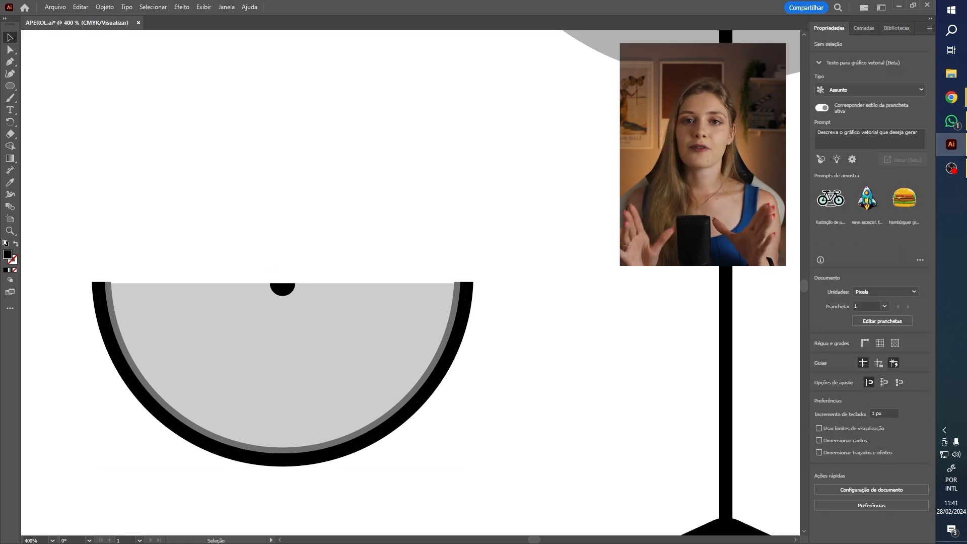
Draw a straight line about 66 px long from the centre of the small black half-circle to the medium grey arc's upper-left inner edge
{"action": "key", "text": "p"}
{"action": "scroll", "coordinate": [411, 283], "scroll_direction": "down", "scroll_amount": 1}
{"action": "scroll", "coordinate": [411, 283], "scroll_direction": "left", "scroll_amount": 2}
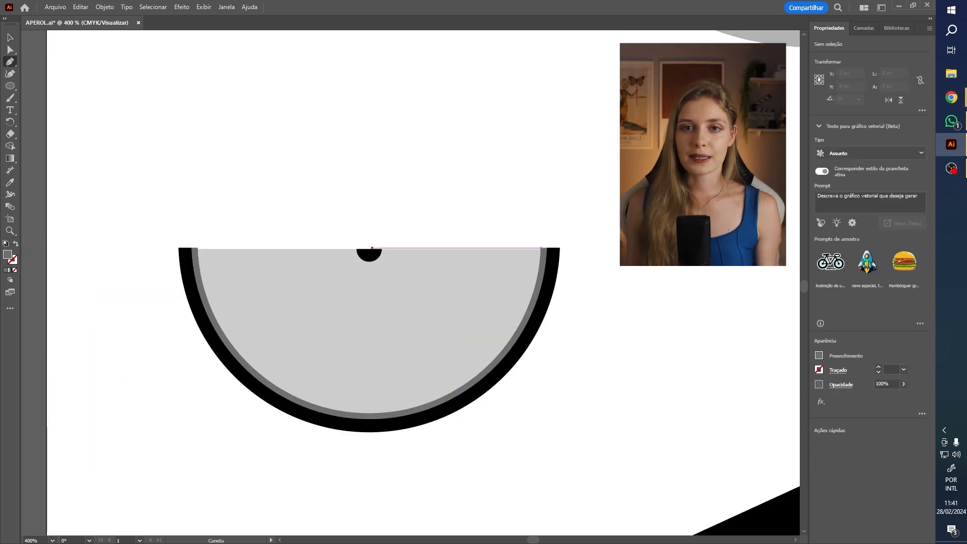
{"action": "left_click", "coordinate": [369, 249]}
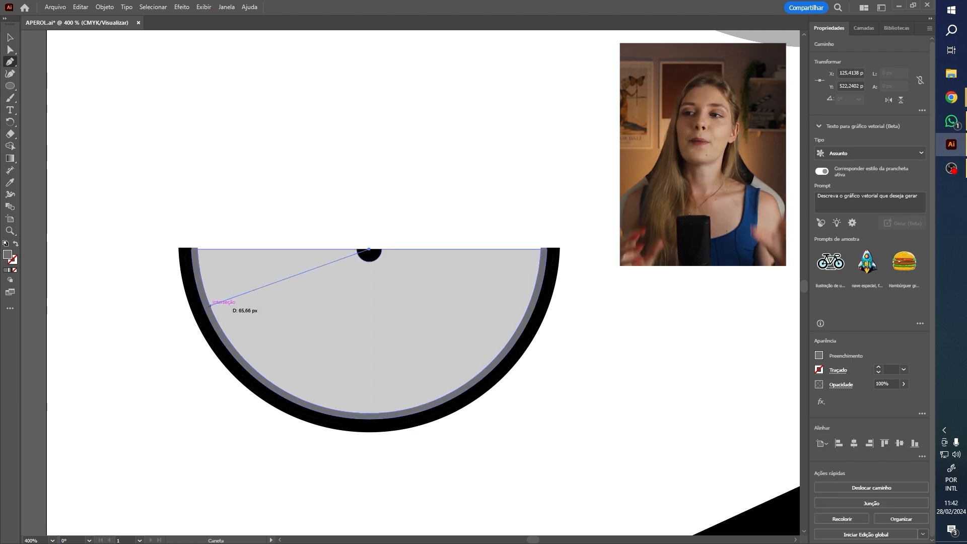
{"action": "left_click", "coordinate": [211, 306]}
{"action": "key", "text": "v"}
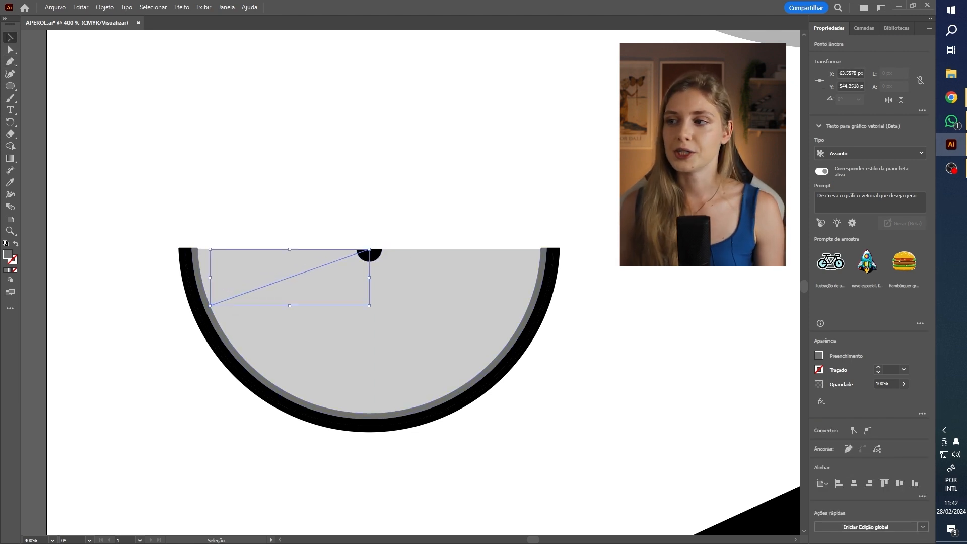
Remove the line's fill and give it a 2 pt dark grey stroke (C=0 M=0 Y=0 K=70)
{"action": "left_click", "coordinate": [819, 355]}
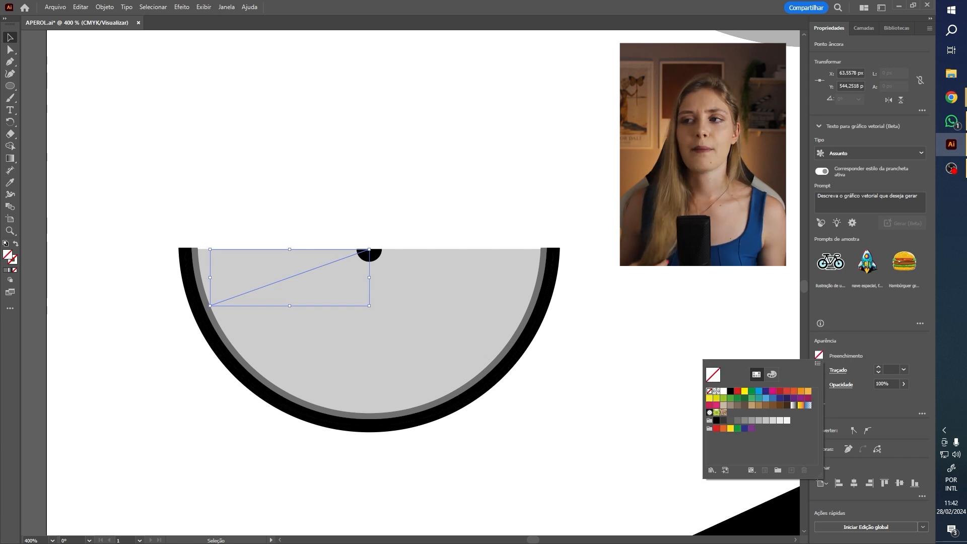
{"action": "key", "text": "Escape"}
{"action": "left_click", "coordinate": [878, 367]}
{"action": "left_click", "coordinate": [878, 367]}
{"action": "left_click", "coordinate": [879, 366]}
{"action": "left_click", "coordinate": [879, 372]}
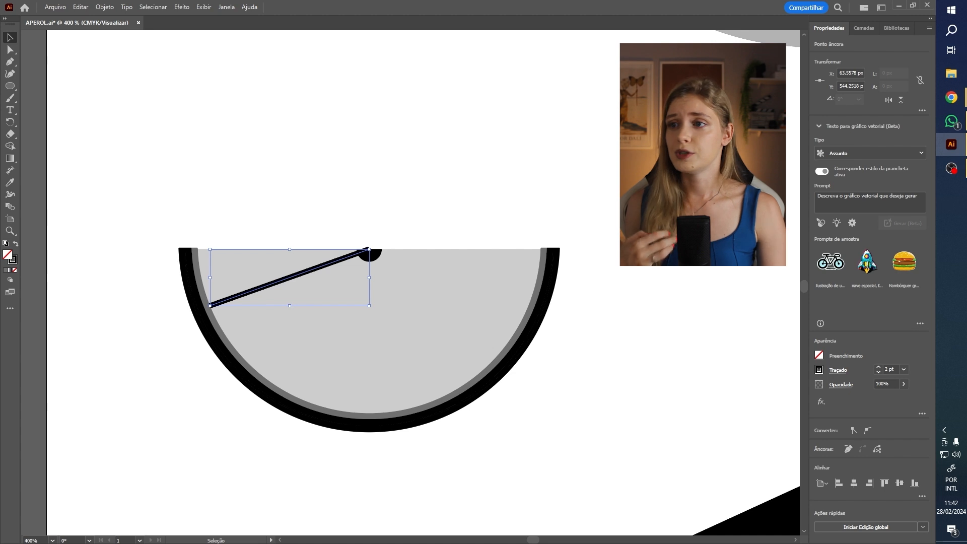
{"action": "left_click", "coordinate": [819, 370]}
{"action": "left_click", "coordinate": [738, 436]}
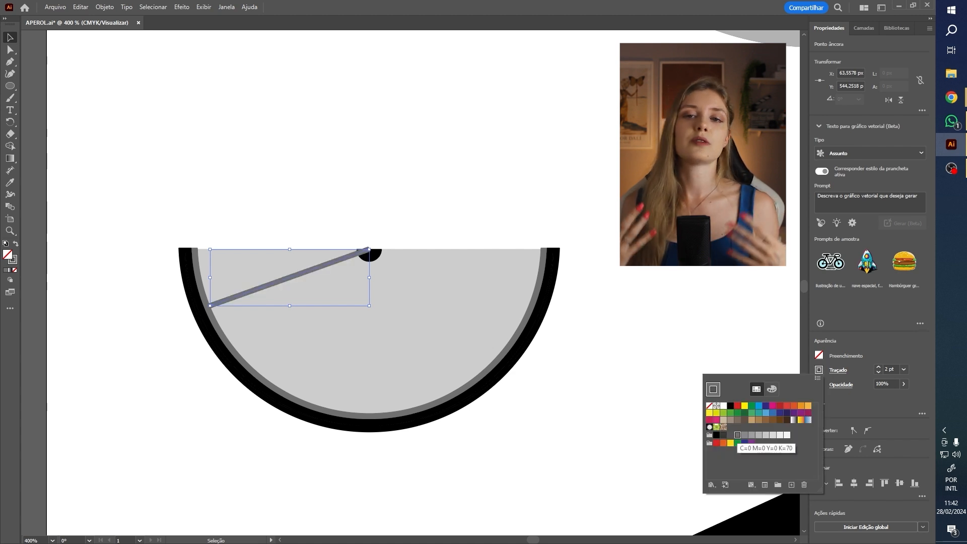
{"action": "left_click", "coordinate": [600, 348]}
Move the line's inner end point slightly down into the black half-circle
{"action": "left_click", "coordinate": [366, 249]}
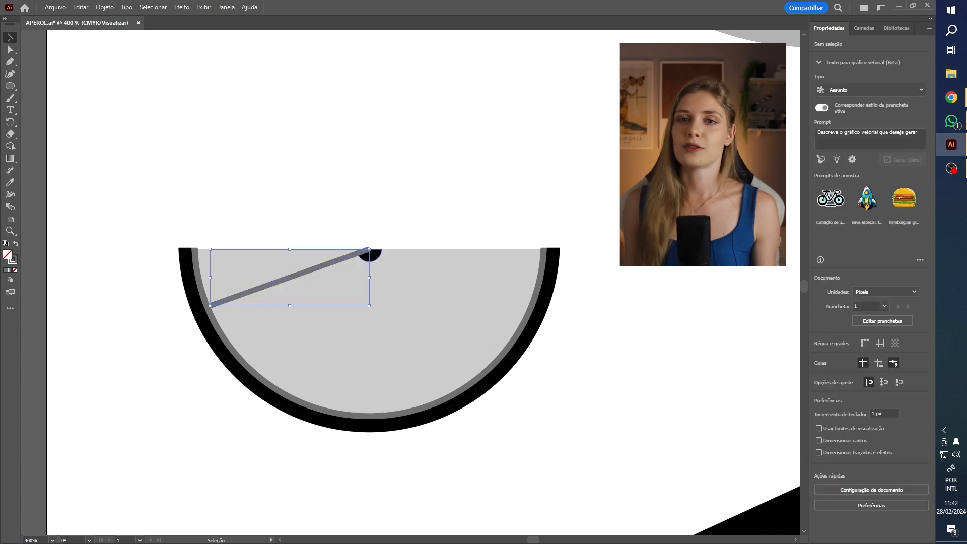
{"action": "key", "text": "a"}
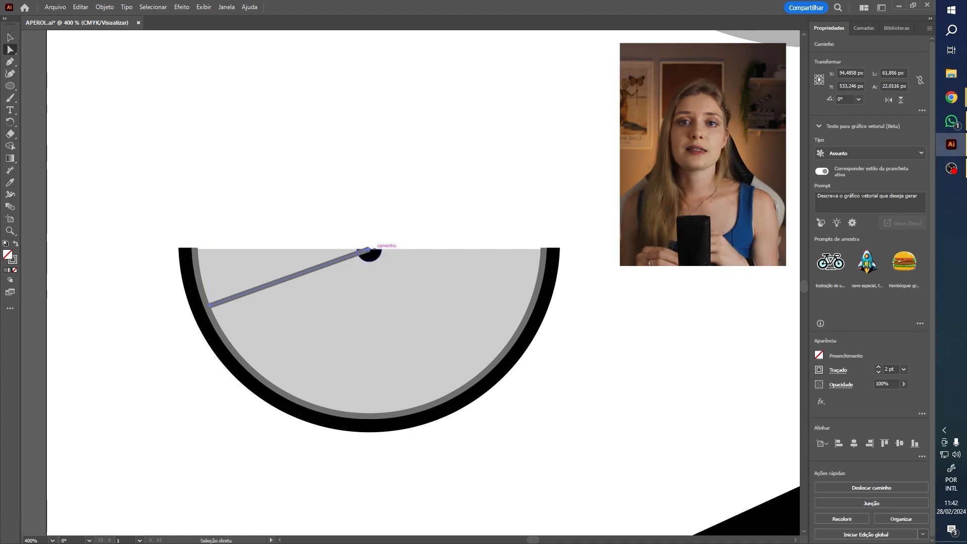
{"action": "left_click", "coordinate": [370, 249]}
{"action": "left_click_drag", "start_coordinate": [370, 248], "coordinate": [369, 253]}
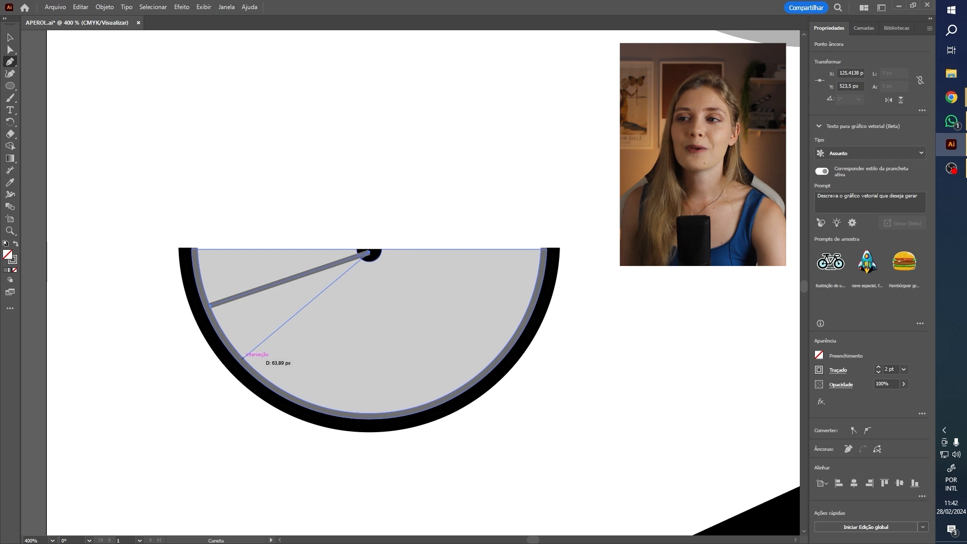
Draw two more lines, each about 64 px long, from the same centre point to the lower-left inner edge of the arc
{"action": "left_click", "coordinate": [244, 357]}
{"action": "key", "text": "v"}
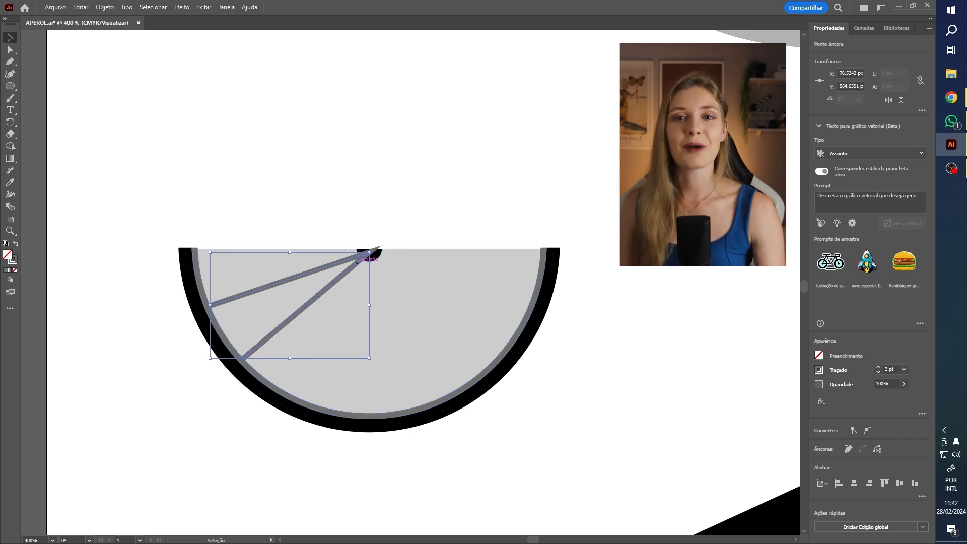
{"action": "key", "text": "ctrl+shift+a"}
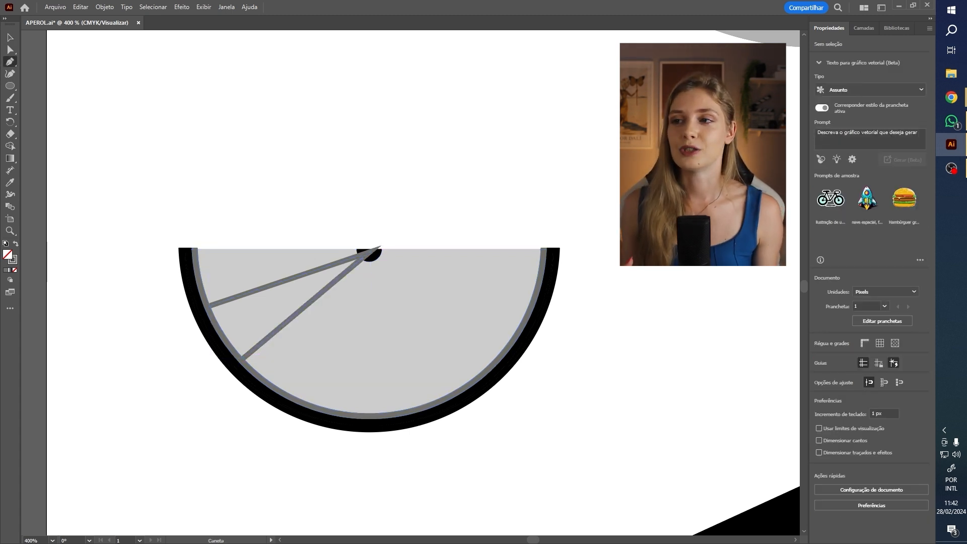
{"action": "left_click_drag", "start_coordinate": [370, 251], "coordinate": [361, 281]}
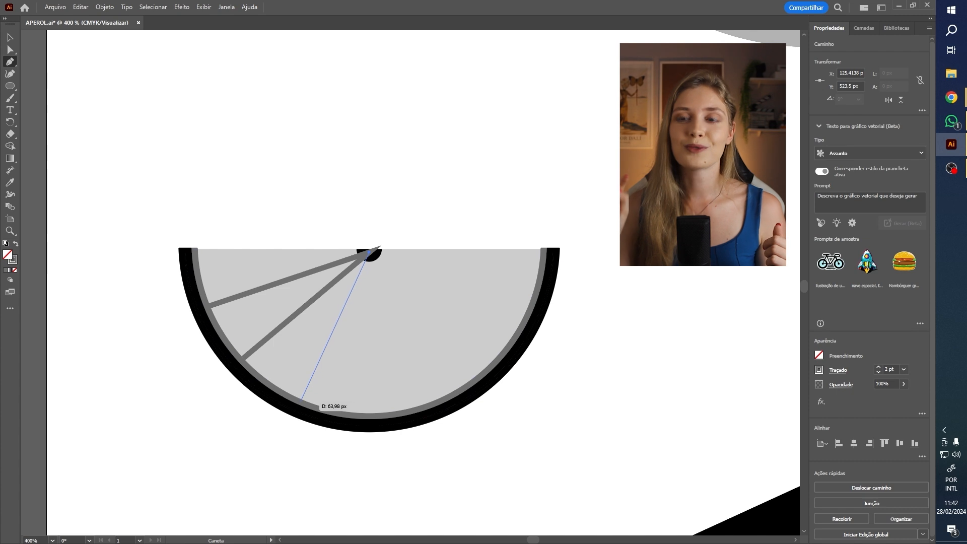
{"action": "left_click", "coordinate": [297, 399]}
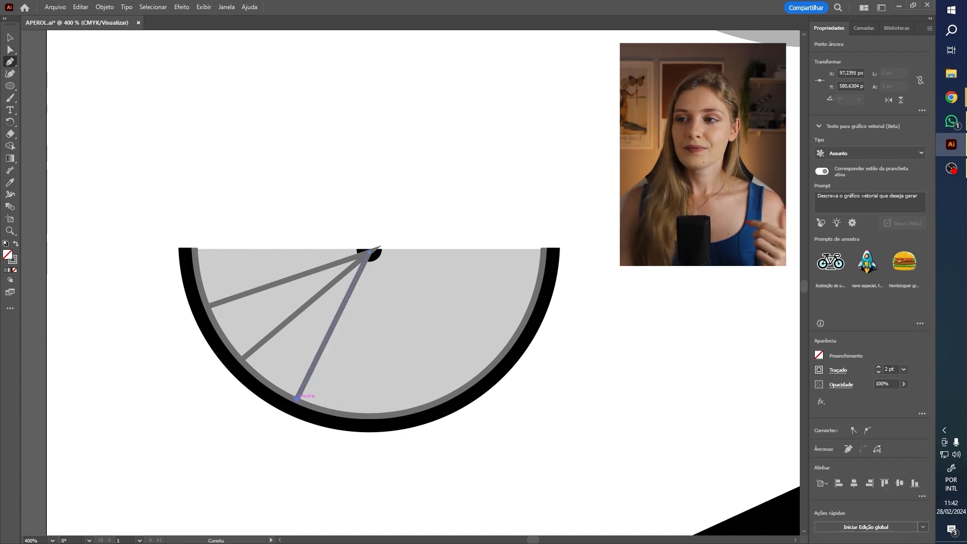
{"action": "key", "text": "v"}
{"action": "key", "text": "ctrl+shift+a"}
Select the three grey spoke lines together
{"action": "left_click", "coordinate": [365, 260]}
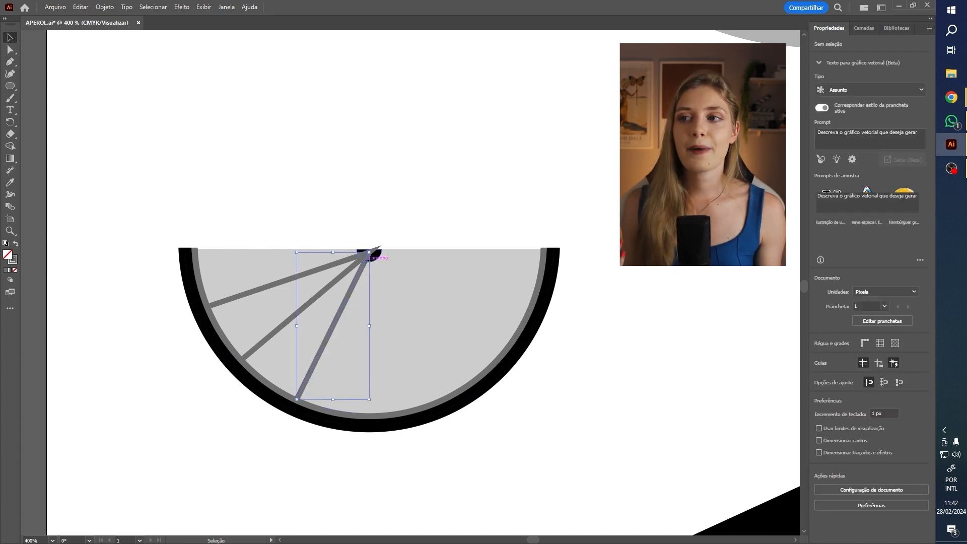
{"action": "left_click", "coordinate": [354, 264], "text": "shift"}
{"action": "left_click", "coordinate": [347, 260], "text": "shift"}
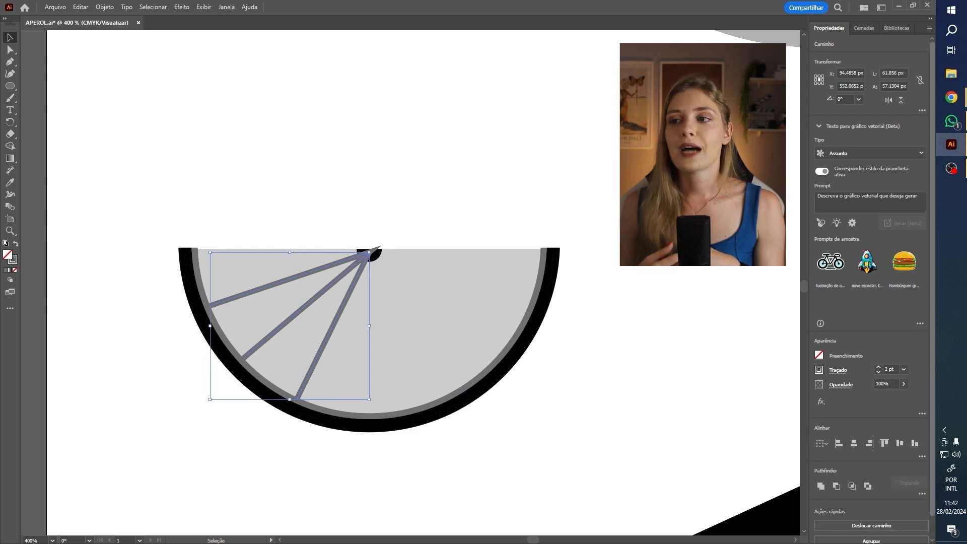
{"action": "right_click", "coordinate": [356, 262]}
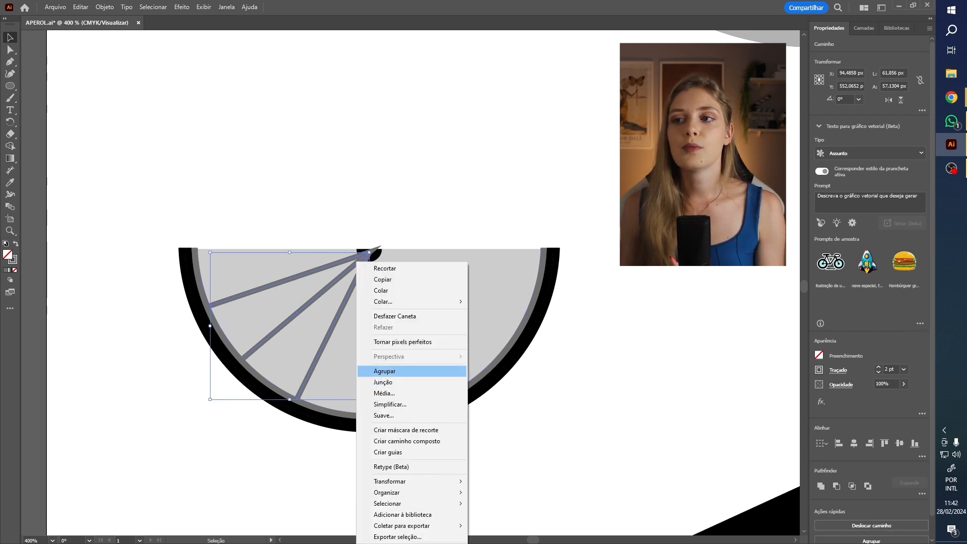
{"action": "left_click", "coordinate": [375, 373]}
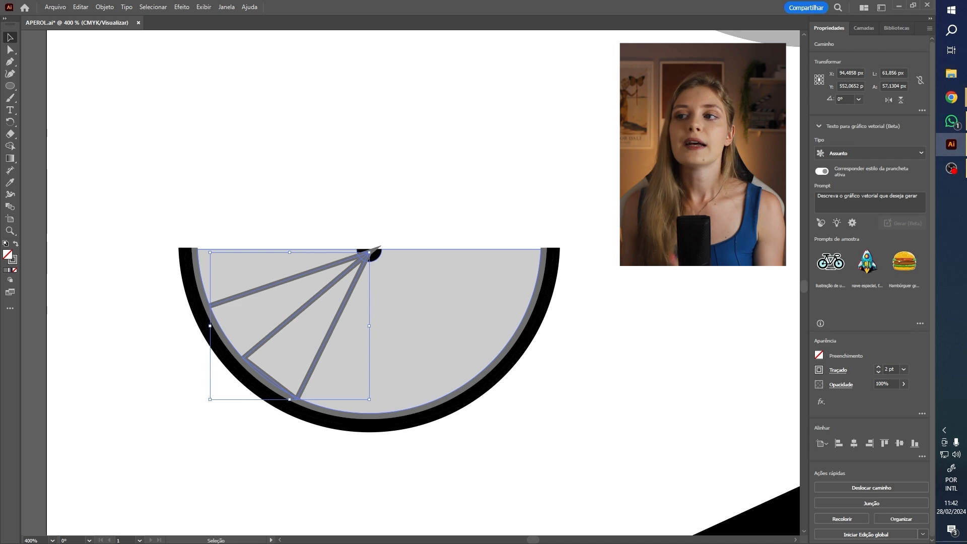
{"action": "key", "text": "ctrl+z"}
Expand the fill and stroke of the three spoke lines into shapes
{"action": "left_click", "coordinate": [104, 7]}
{"action": "left_click", "coordinate": [123, 136]}
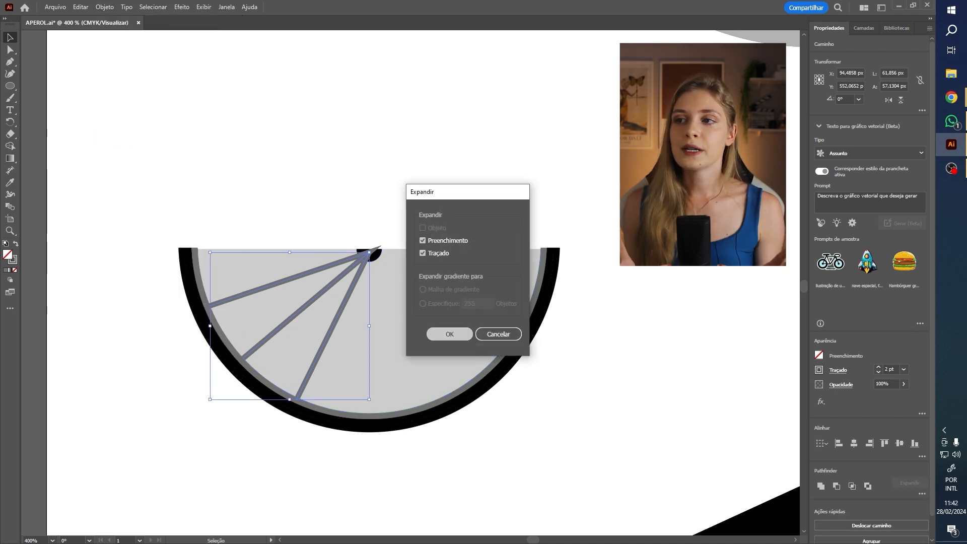
{"action": "key", "text": "Return"}
{"action": "scroll", "coordinate": [360, 262], "scroll_direction": "up", "scroll_amount": 5}
{"action": "left_click", "coordinate": [360, 263]}
{"action": "left_click", "coordinate": [419, 116]}
{"action": "left_click", "coordinate": [456, 217]}
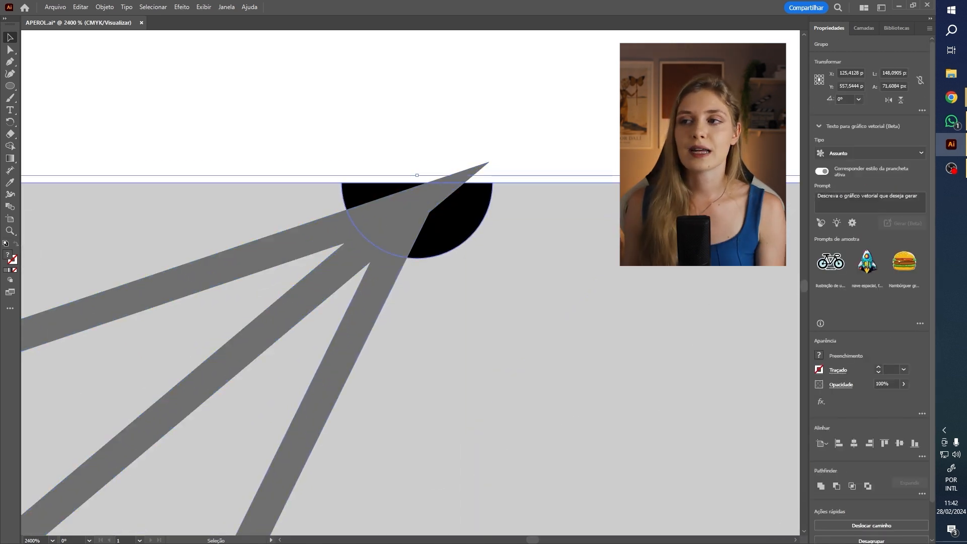
{"action": "left_click", "coordinate": [375, 239], "text": "shift"}
{"action": "left_click", "coordinate": [534, 126]}
{"action": "double_click", "coordinate": [456, 217]}
{"action": "left_click", "coordinate": [456, 217]}
{"action": "key", "text": "ctrl+x"}
{"action": "double_click", "coordinate": [534, 126]}
Erase across the upper two spokes inside the black half-circle to separate their pointed tip
{"action": "left_click", "coordinate": [451, 188]}
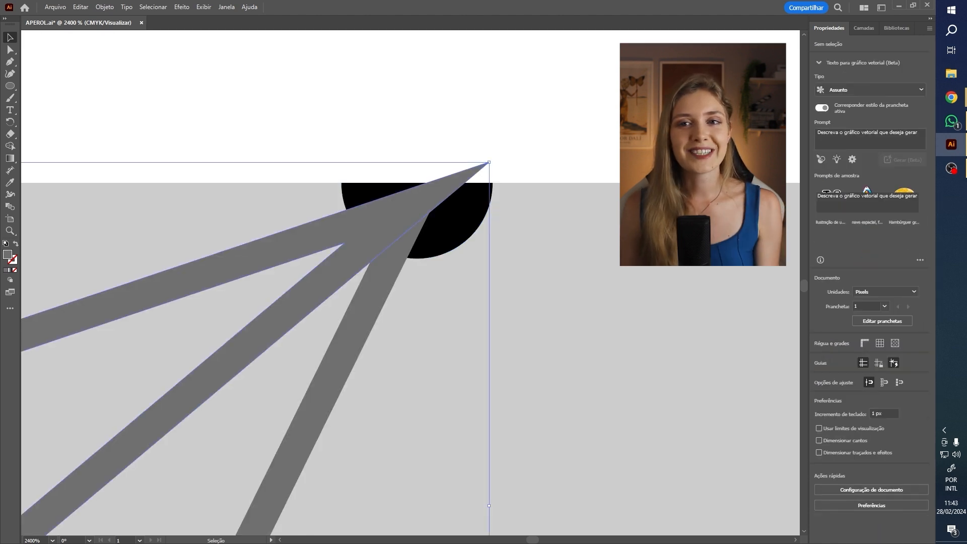
{"action": "key", "text": "shift+e"}
{"action": "left_click_drag", "start_coordinate": [359, 194], "coordinate": [434, 231]}
Try to cut the third spoke's inner end with the Scissors tool
{"action": "key", "text": "c"}
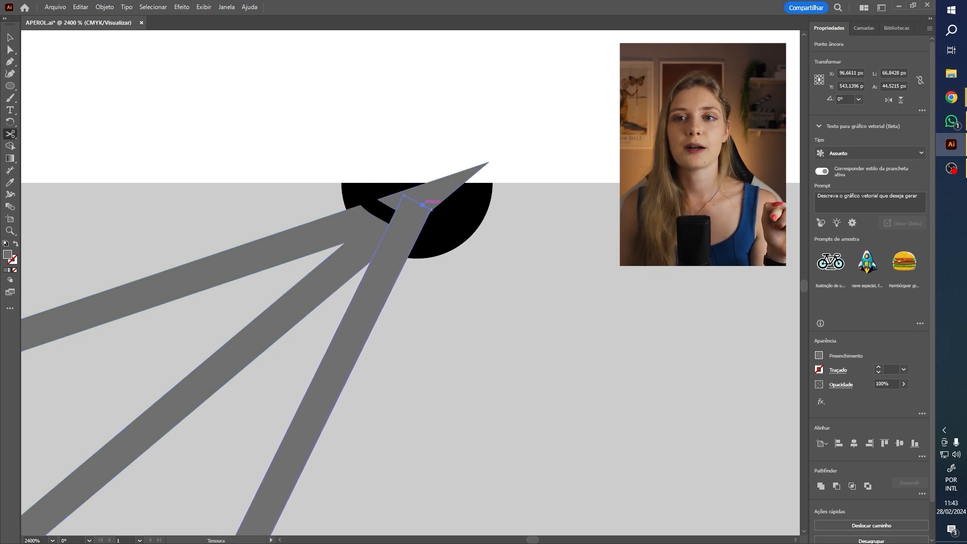
{"action": "left_click", "coordinate": [423, 205]}
{"action": "key", "text": "Return"}
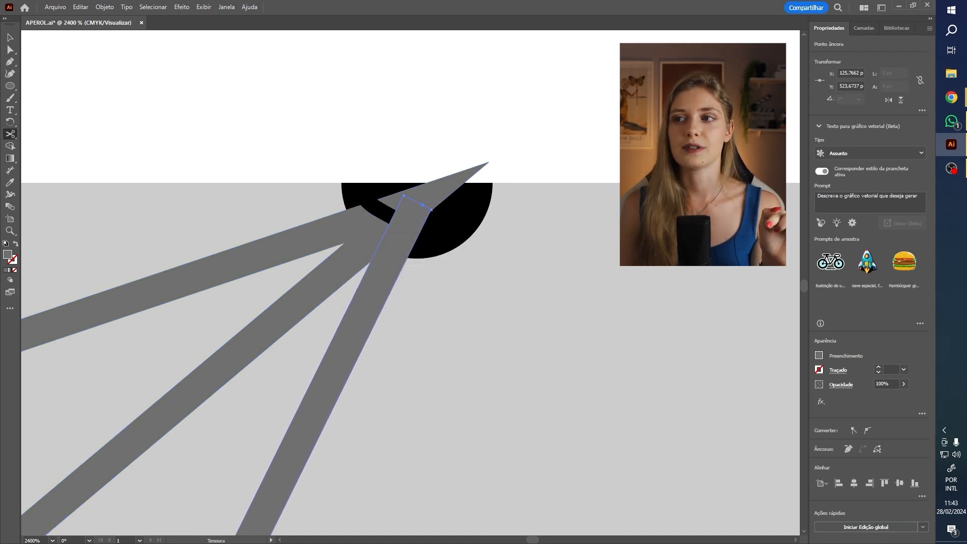
Isolate the upper spokes' group, delete the cut-off pointed tip and leave isolation mode
{"action": "key", "text": "v"}
{"action": "left_click", "coordinate": [443, 191]}
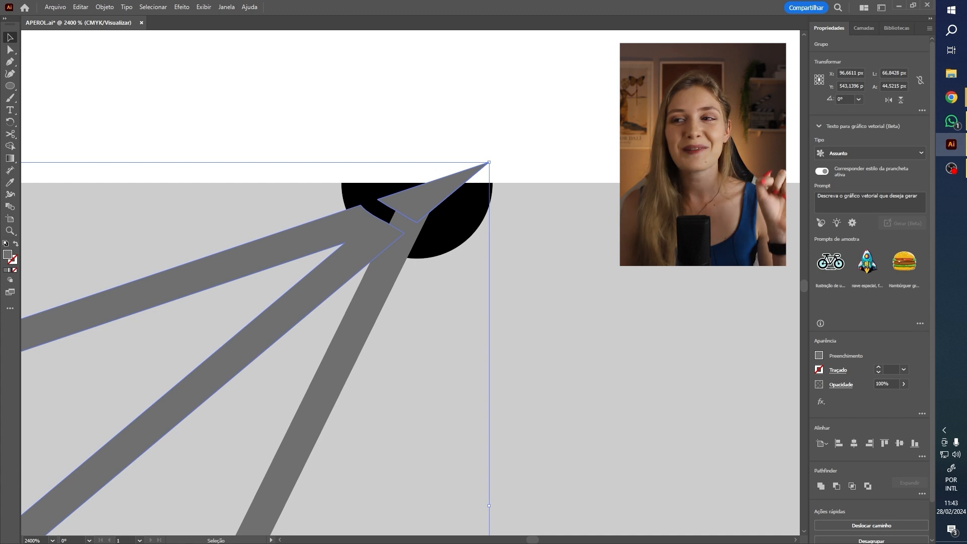
{"action": "double_click", "coordinate": [435, 193]}
{"action": "left_click", "coordinate": [434, 193]}
{"action": "key", "text": "Delete"}
{"action": "key", "text": "Escape"}
Erase the third spoke's protruding inner end inside the black half-circle with the Eraser tool
{"action": "left_click", "coordinate": [396, 247]}
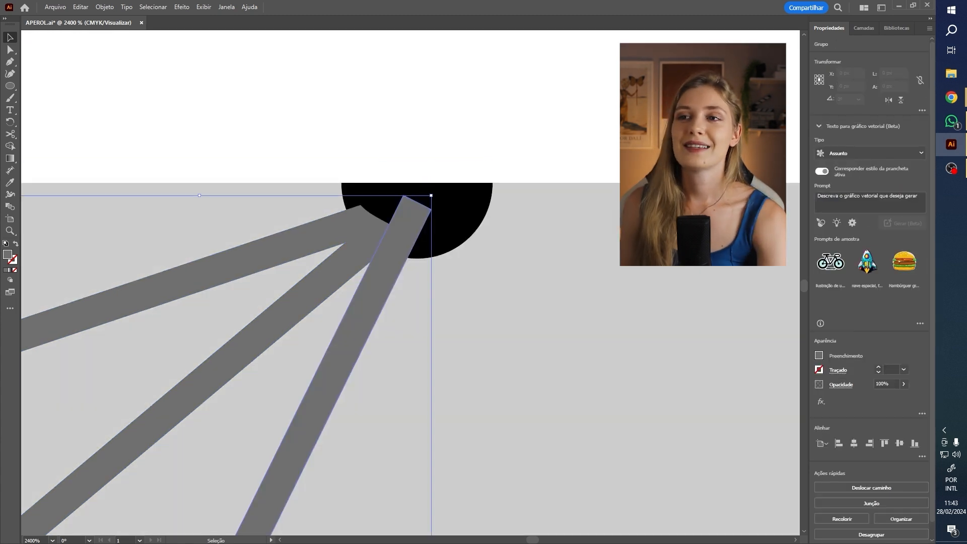
{"action": "key", "text": "e"}
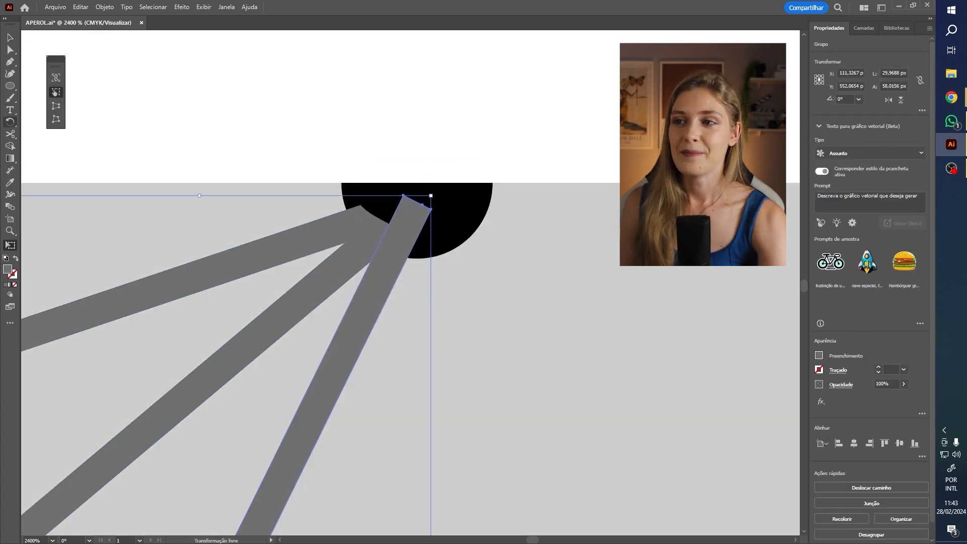
{"action": "left_click", "coordinate": [10, 134]}
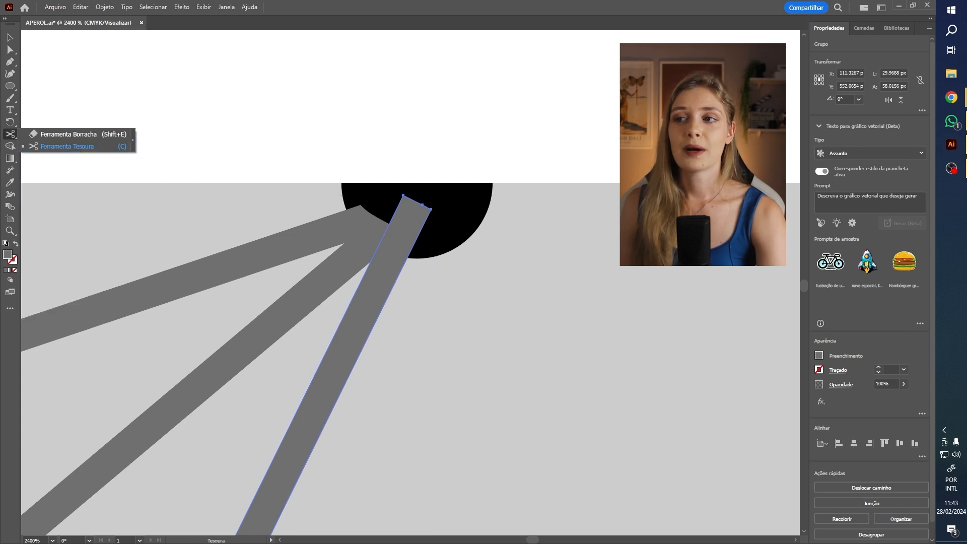
{"action": "left_click", "coordinate": [50, 132]}
{"action": "left_click_drag", "start_coordinate": [388, 215], "coordinate": [437, 228]}
{"action": "key", "text": "v"}
{"action": "left_click", "coordinate": [432, 156]}
Select the three spokes and unite them into a single shape
{"action": "scroll", "coordinate": [394, 206], "scroll_direction": "down", "scroll_amount": 5}
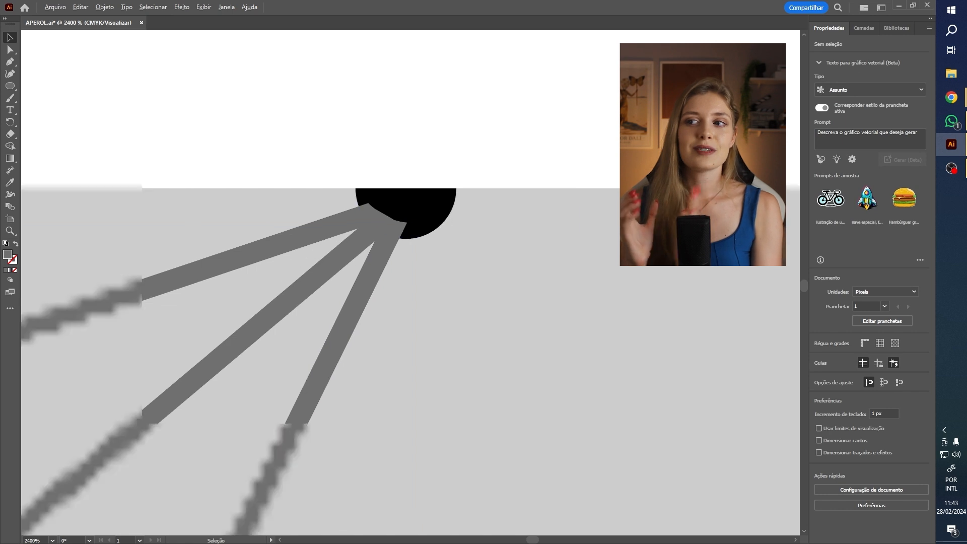
{"action": "scroll", "coordinate": [396, 222], "scroll_direction": "up", "scroll_amount": 2}
{"action": "left_click", "coordinate": [362, 265]}
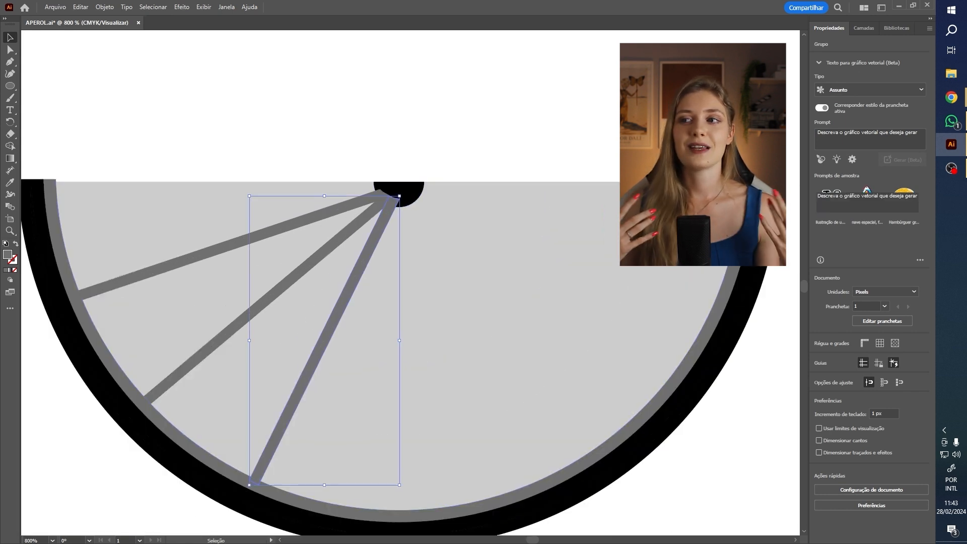
{"action": "left_click", "coordinate": [323, 252], "text": "shift"}
{"action": "left_click", "coordinate": [290, 226], "text": "shift"}
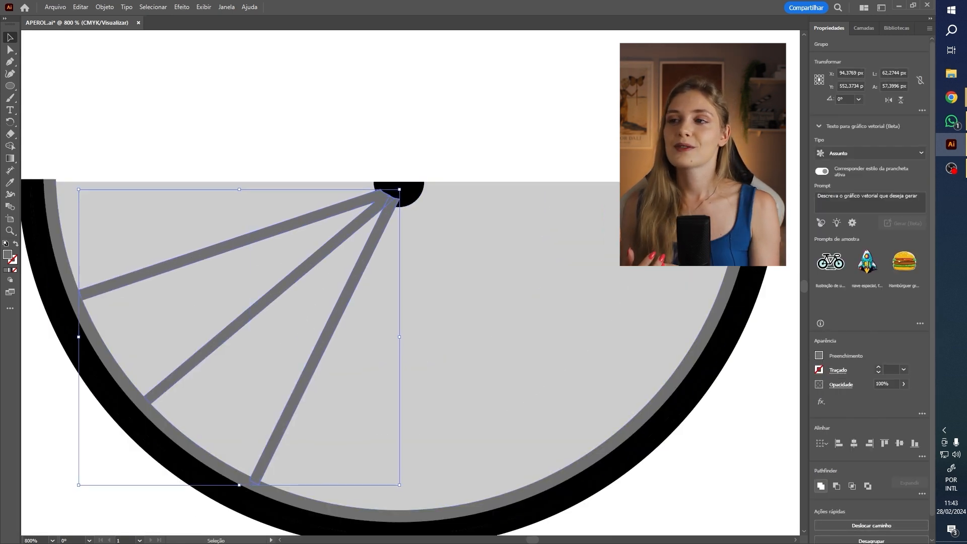
{"action": "left_click", "coordinate": [821, 486]}
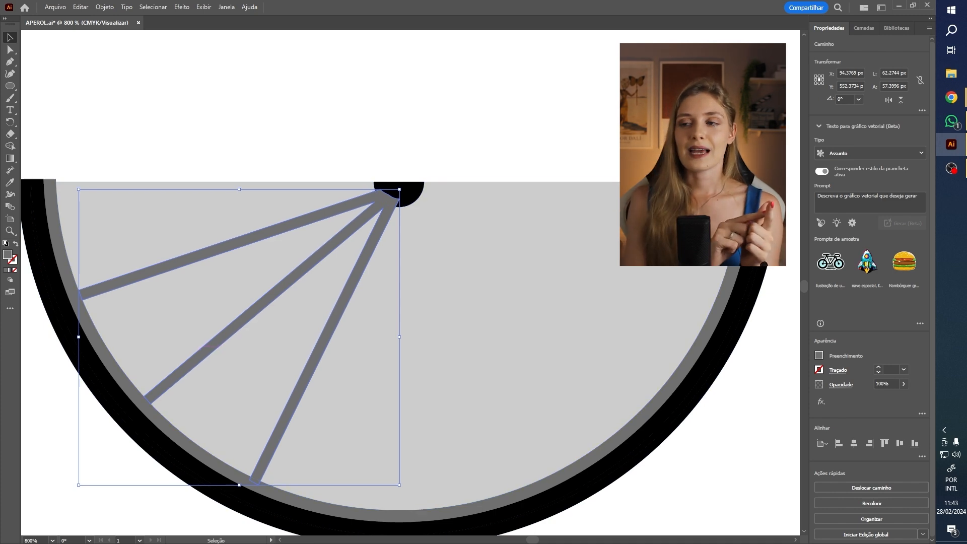
Duplicate the spokes and place the copy, reflected left to right, on the right half of the slice
{"action": "left_click_drag", "start_coordinate": [361, 213], "coordinate": [404, 222]}
{"action": "right_click", "coordinate": [405, 222]}
{"action": "mouse_move", "coordinate": [453, 469]}
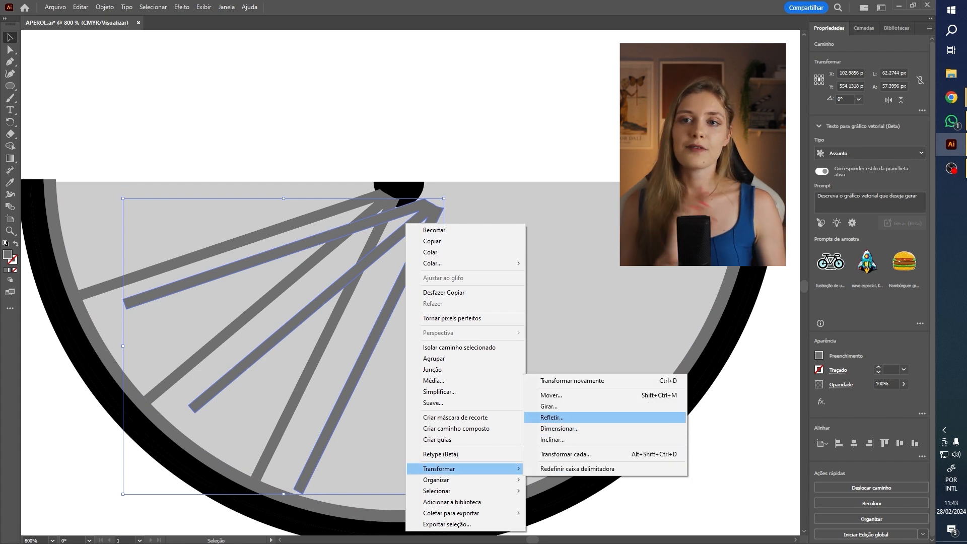
{"action": "left_click", "coordinate": [552, 417]}
{"action": "left_click", "coordinate": [470, 340]}
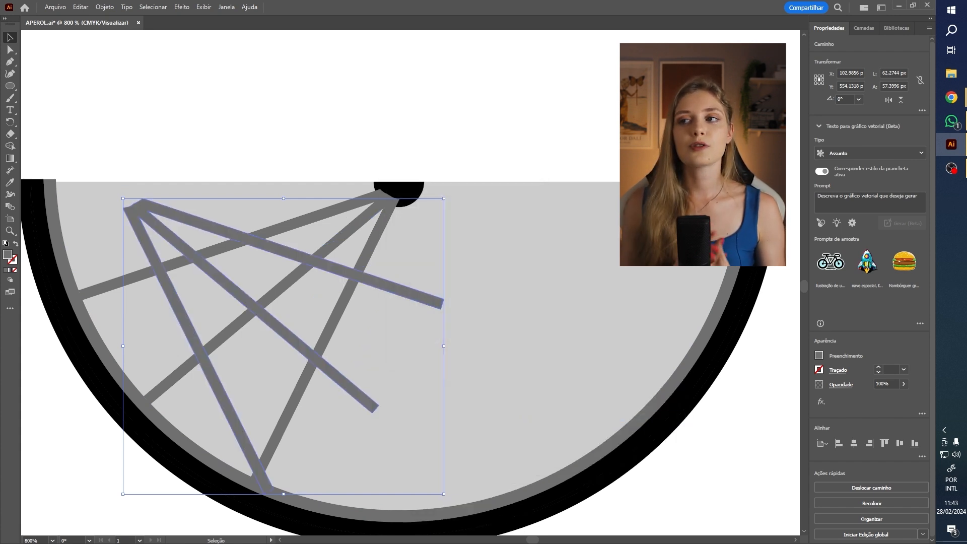
{"action": "left_click_drag", "start_coordinate": [187, 204], "coordinate": [399, 199]}
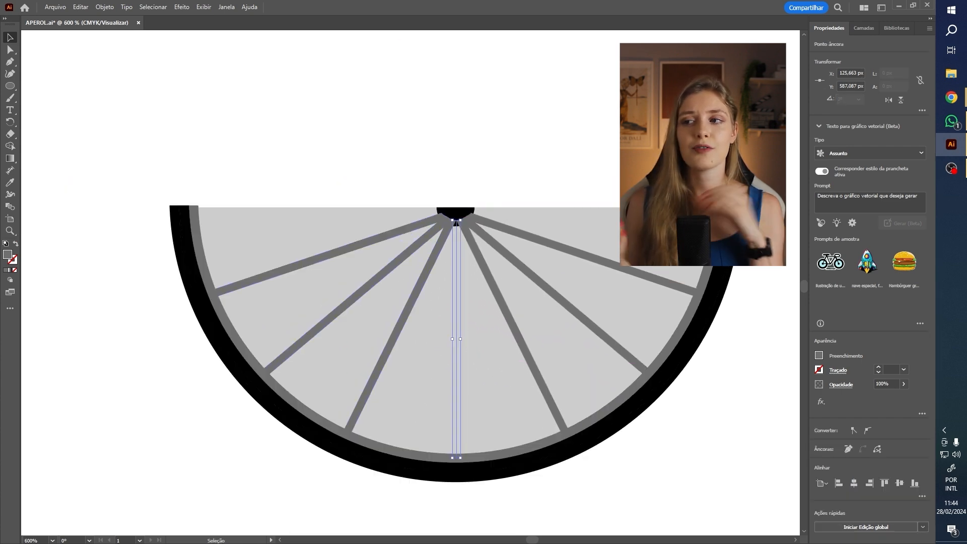
Remove the fill of the vertical middle spoke and give it a 1 pt stroke
{"action": "left_click", "coordinate": [819, 356]}
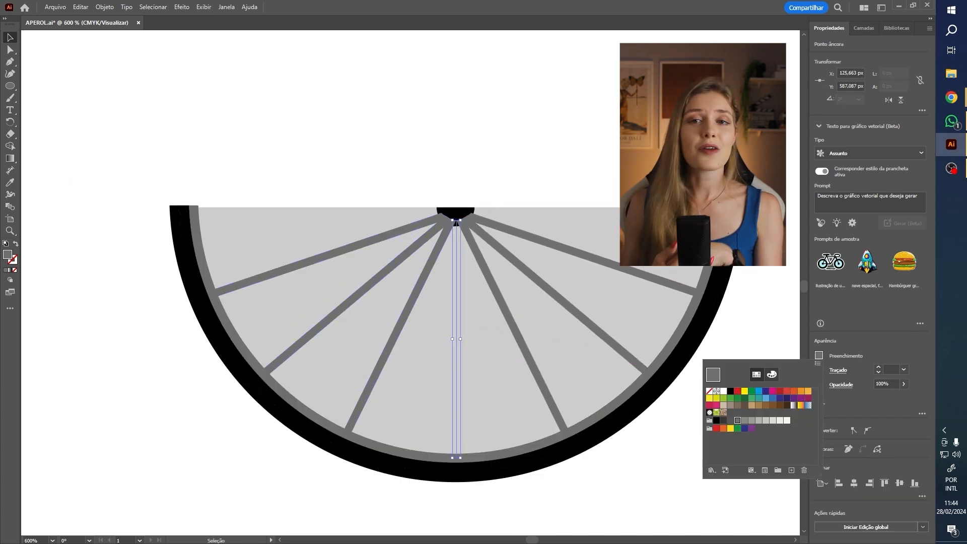
{"action": "left_click", "coordinate": [709, 391]}
{"action": "left_click", "coordinate": [879, 367]}
{"action": "left_click", "coordinate": [879, 368]}
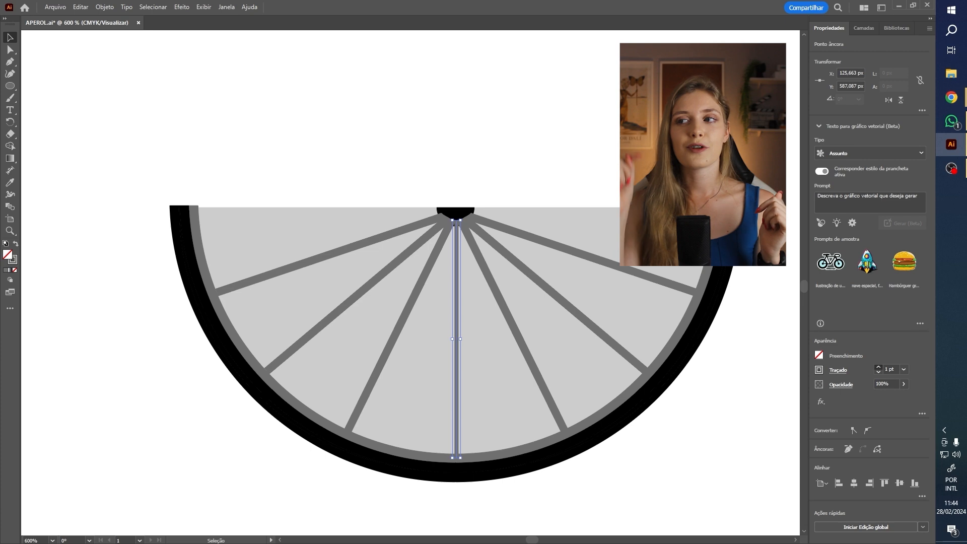
Thicken the vertical middle spoke's stroke to 2 pt and expand it into a filled shape
{"action": "left_click", "coordinate": [879, 367]}
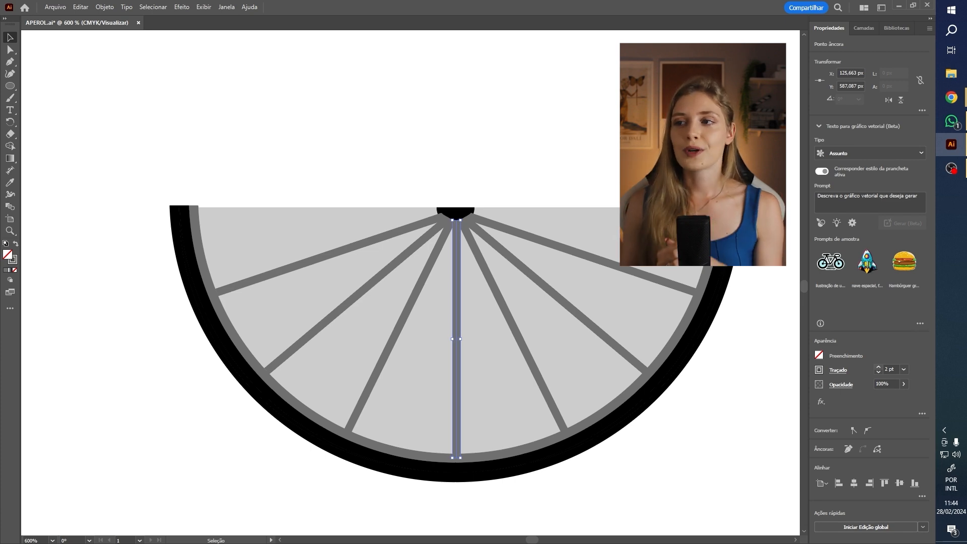
{"action": "left_click", "coordinate": [483, 161]}
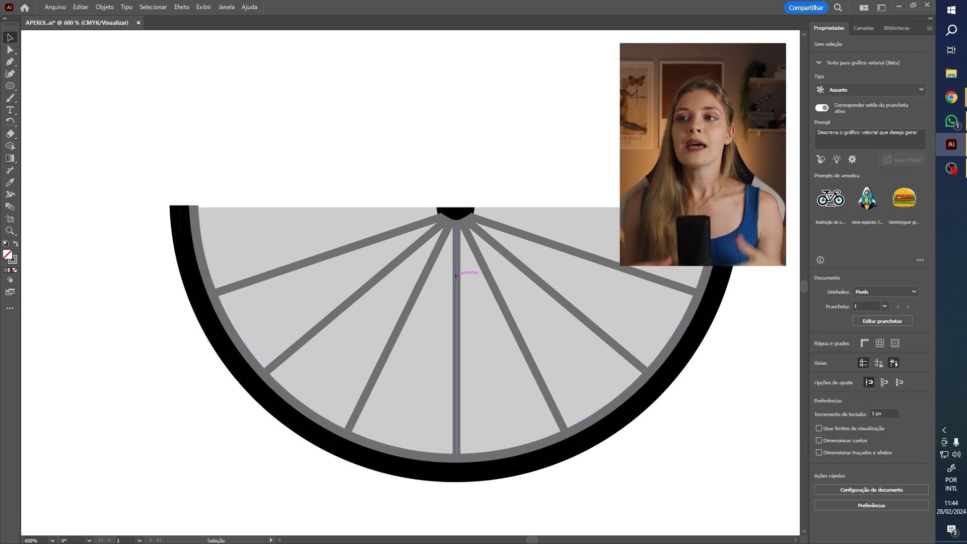
{"action": "left_click", "coordinate": [457, 275]}
{"action": "left_click", "coordinate": [105, 7]}
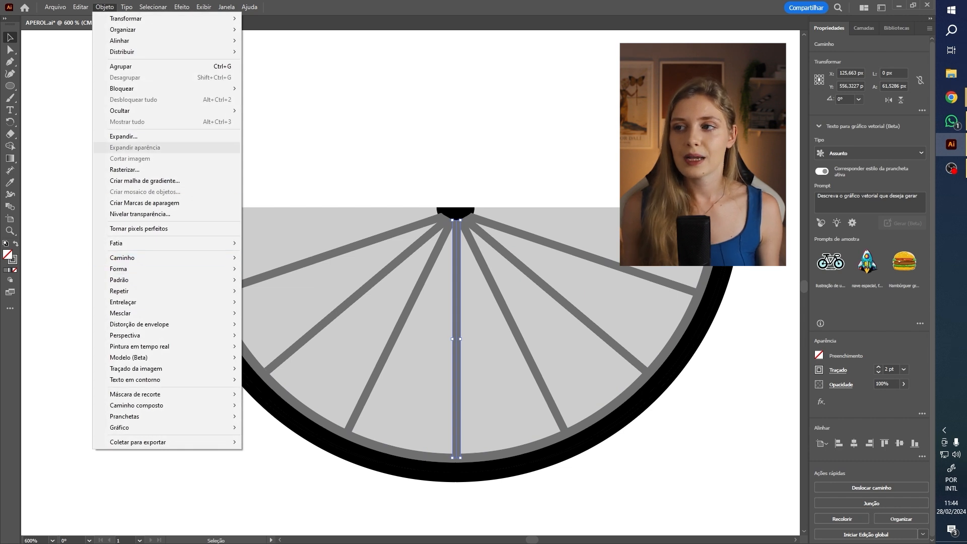
{"action": "left_click", "coordinate": [123, 137]}
{"action": "left_click", "coordinate": [450, 334]}
Add the left and right spoke shapes to the selected middle spoke and combine them all into one path
{"action": "left_click", "coordinate": [536, 364], "text": "shift"}
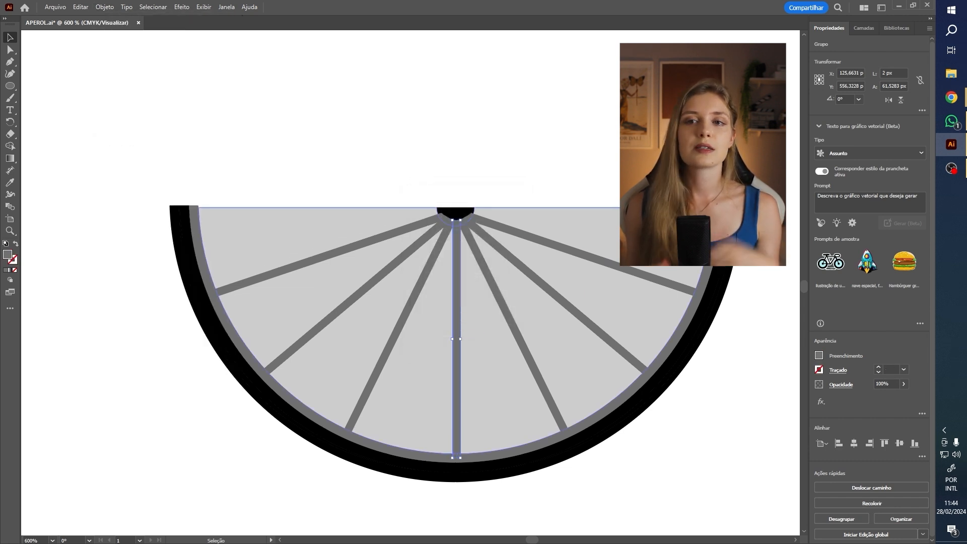
{"action": "left_click", "coordinate": [328, 254], "text": "shift"}
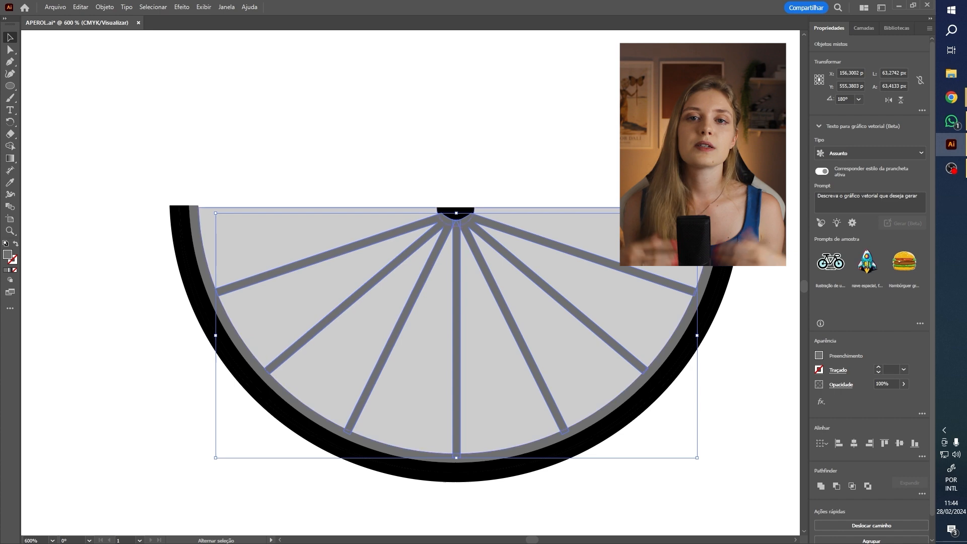
{"action": "key", "text": "ctrl+g"}
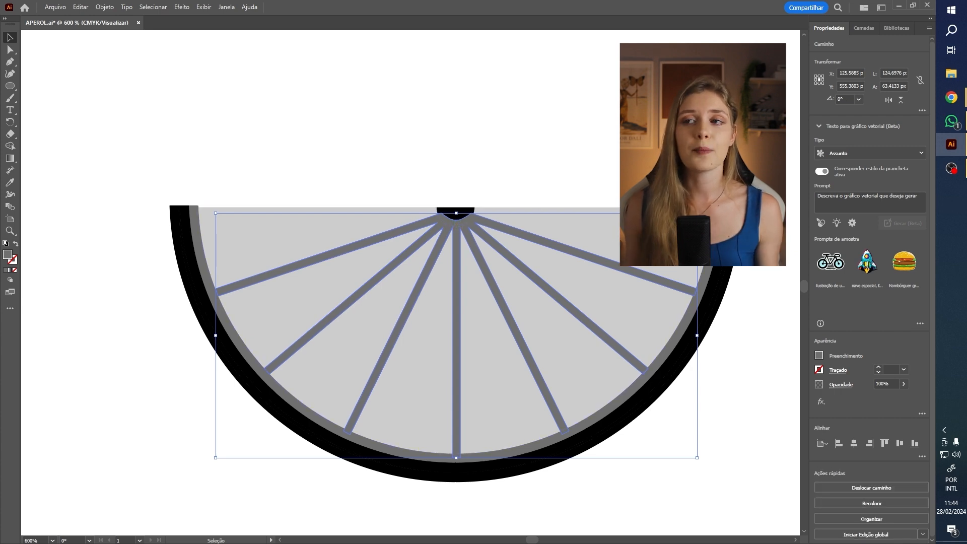
Scale the half-round slice down to about 79 × 38 px and place it tilted in the glass beside the ice cube
{"action": "left_click_drag", "start_coordinate": [683, 303], "coordinate": [554, 177]}
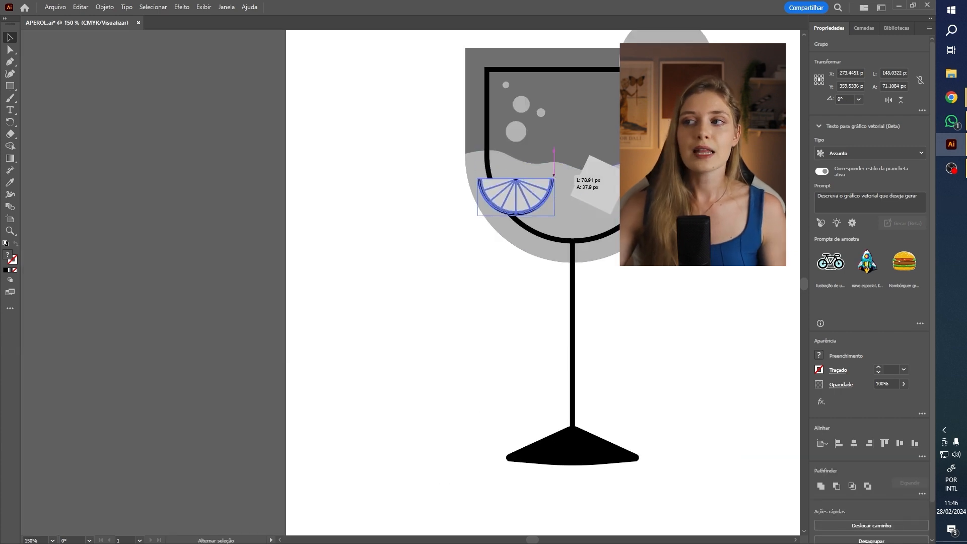
{"action": "left_click_drag", "start_coordinate": [559, 174], "coordinate": [565, 197]}
{"action": "left_click_drag", "start_coordinate": [535, 199], "coordinate": [617, 176]}
{"action": "left_click_drag", "start_coordinate": [611, 178], "coordinate": [554, 189]}
{"action": "left_click", "coordinate": [393, 161]}
Shrink the two largest bubbles inside the glass
{"action": "scroll", "coordinate": [510, 105], "scroll_direction": "up", "scroll_amount": 1}
{"action": "left_click", "coordinate": [419, 317]}
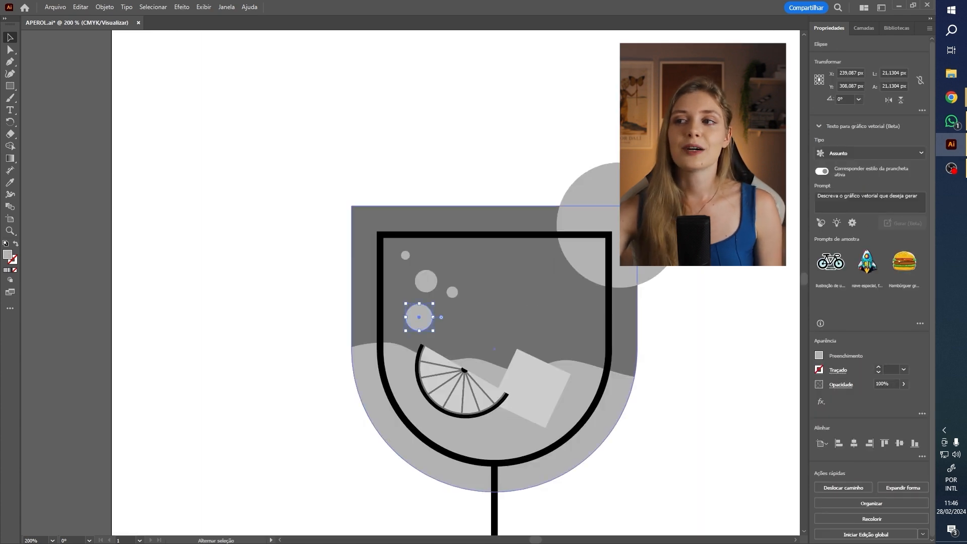
{"action": "left_click_drag", "start_coordinate": [433, 332], "coordinate": [426, 325]}
{"action": "left_click", "coordinate": [426, 282]}
{"action": "left_click_drag", "start_coordinate": [438, 293], "coordinate": [416, 307]}
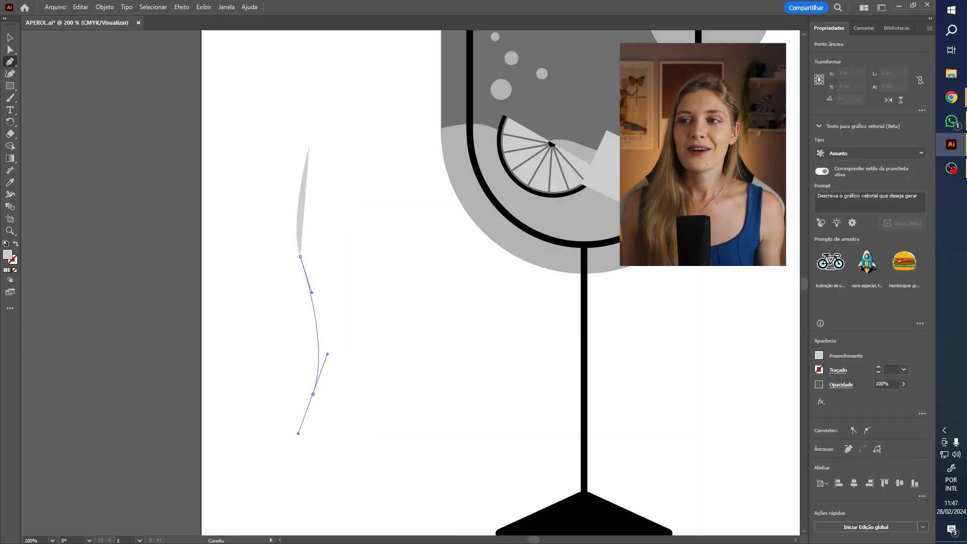
Draw an S-curved vertical stem about 17 × 192 px beside the glass with the Pen tool, without fill and with a 4 pt stroke
{"action": "left_click_drag", "start_coordinate": [301, 419], "coordinate": [303, 421]}
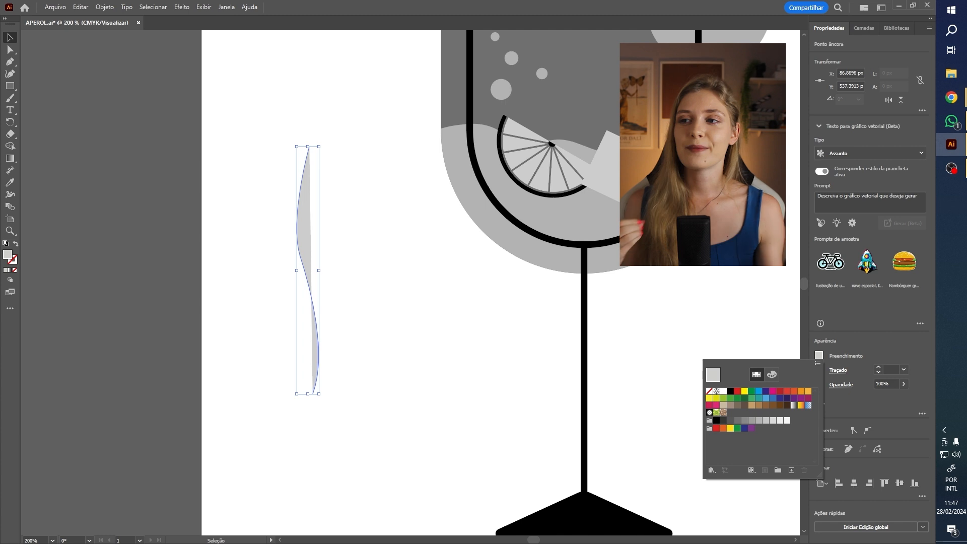
{"action": "left_click", "coordinate": [710, 391]}
{"action": "left_click", "coordinate": [879, 367]}
{"action": "left_click", "coordinate": [879, 367]}
{"action": "left_click", "coordinate": [878, 367]}
{"action": "left_click", "coordinate": [879, 368]}
{"action": "key", "text": "ctrl+shift+a"}
Reshape the stem into a more pronounced S-curve by adjusting the direction handles of its middle anchor point
{"action": "left_click", "coordinate": [308, 285]}
{"action": "key", "text": "p"}
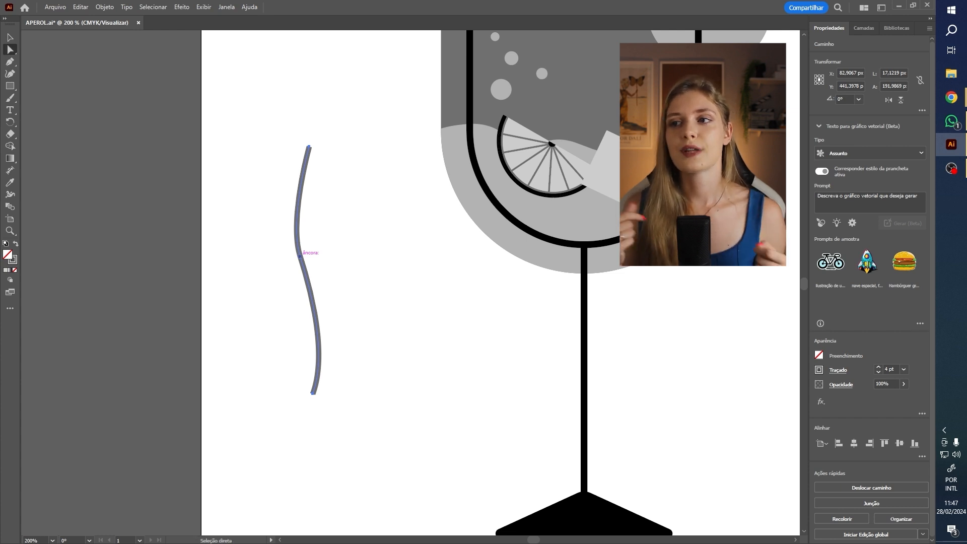
{"action": "left_click", "coordinate": [299, 256]}
{"action": "left_click_drag", "start_coordinate": [291, 228], "coordinate": [281, 188]}
{"action": "left_click_drag", "start_coordinate": [313, 301], "coordinate": [316, 311]}
{"action": "key", "text": "v"}
{"action": "key", "text": "ctrl+shift+a"}
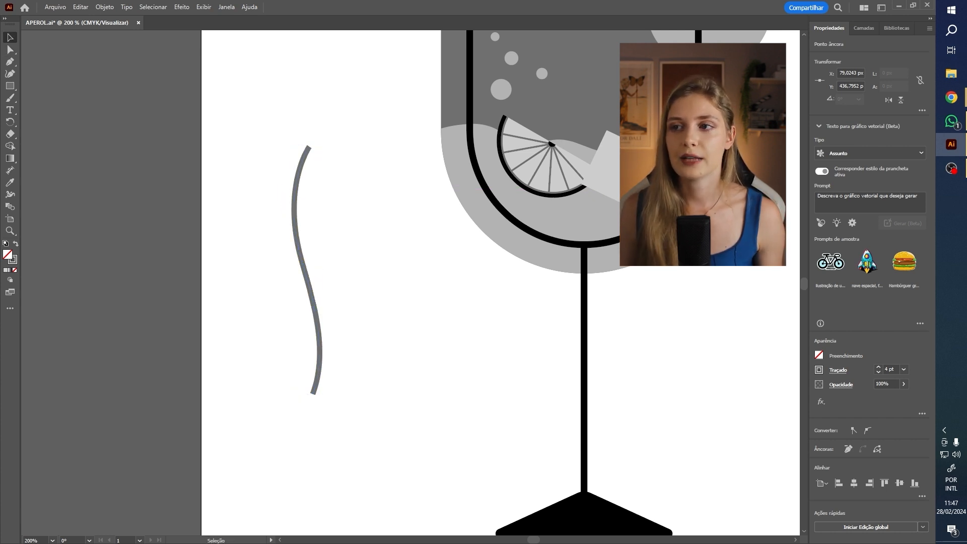
Reduce the curved stem's stroke to 2 pt
{"action": "left_click", "coordinate": [317, 285]}
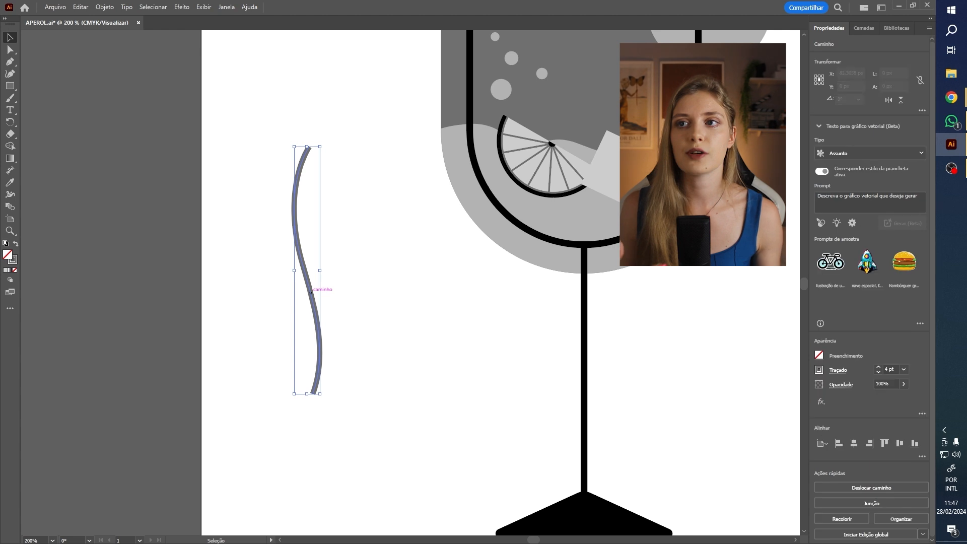
{"action": "left_click", "coordinate": [879, 372]}
{"action": "key", "text": "ctrl+shift+a"}
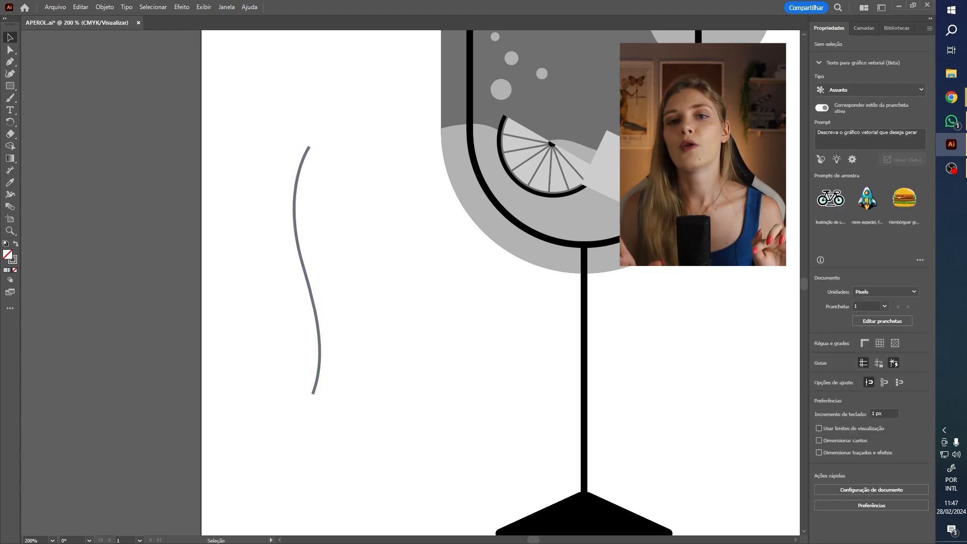
Draw a narrow pointed leaf about 12 × 13 px on the right side of the stem near its upper end
{"action": "left_click", "coordinate": [10, 61]}
{"action": "scroll", "coordinate": [295, 132], "scroll_direction": "up", "scroll_amount": 3}
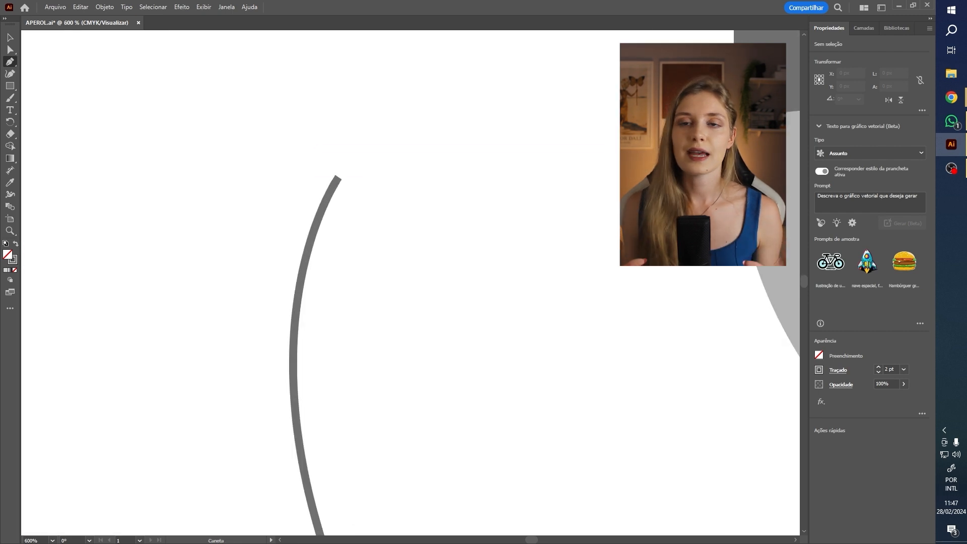
{"action": "left_click_drag", "start_coordinate": [336, 274], "coordinate": [352, 268]}
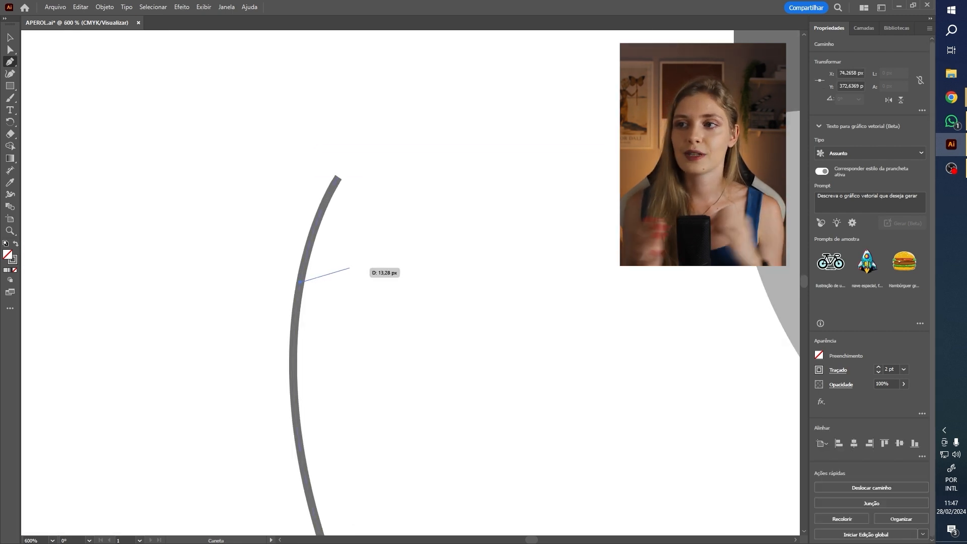
{"action": "left_click_drag", "start_coordinate": [346, 231], "coordinate": [366, 221]}
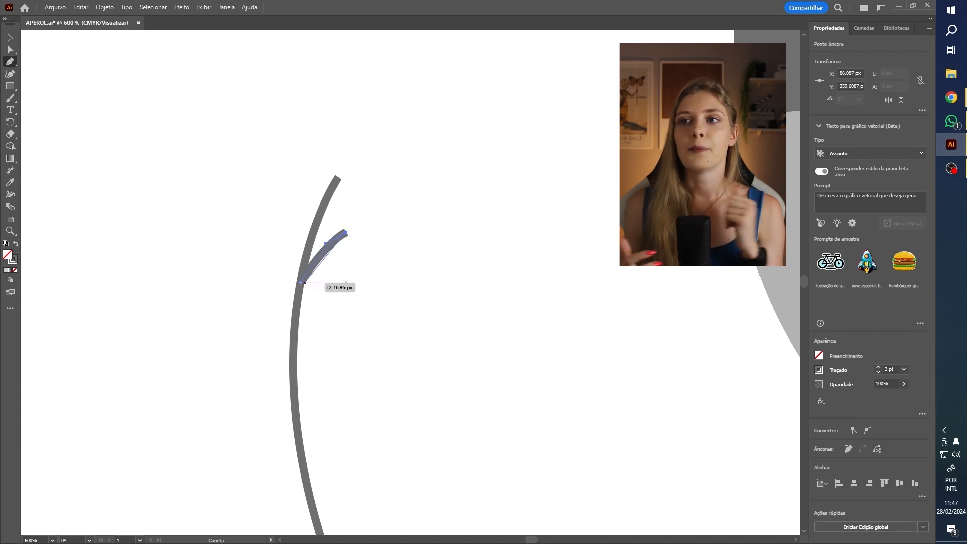
{"action": "left_click_drag", "start_coordinate": [347, 233], "coordinate": [346, 294]}
{"action": "key", "text": "v"}
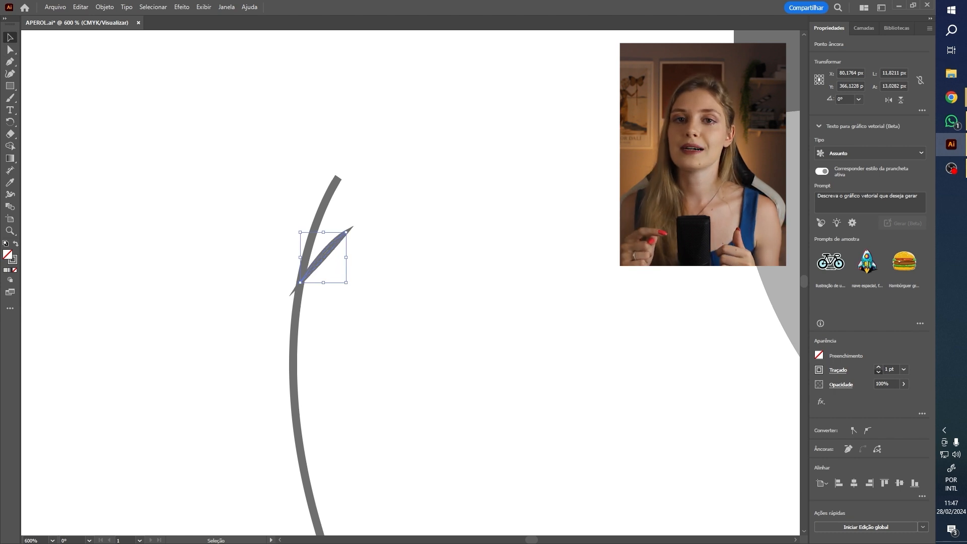
Remove the first leaf's stroke and fill it with a dark grey swatch
{"action": "key", "text": "/"}
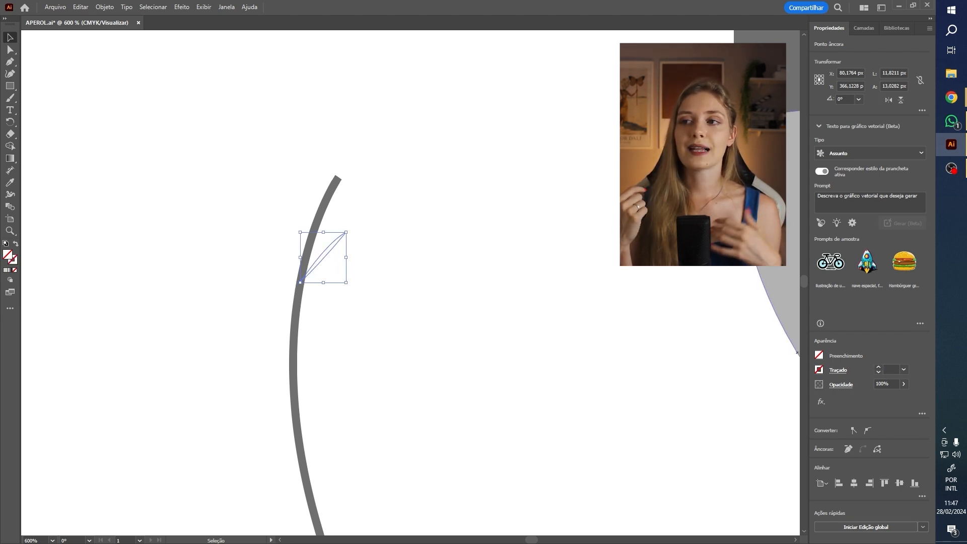
{"action": "left_click", "coordinate": [819, 355]}
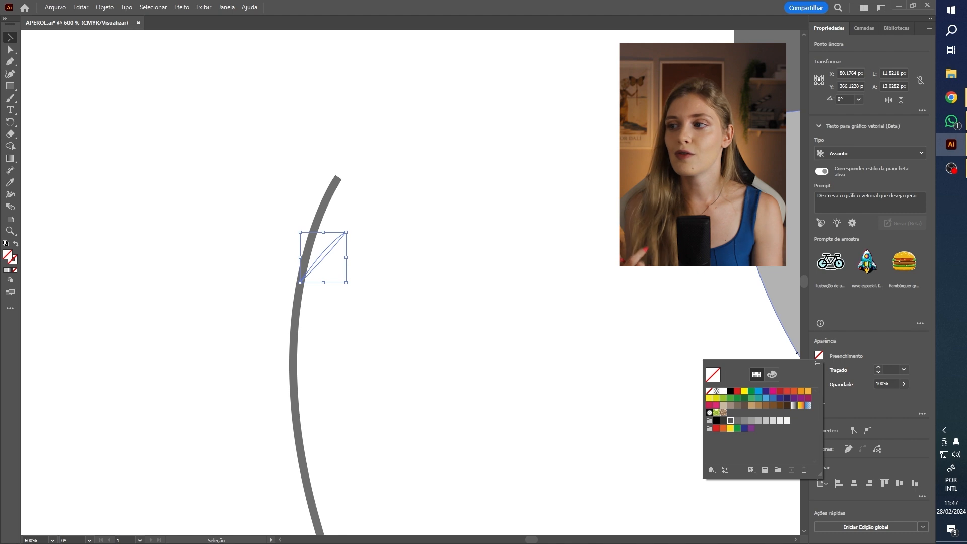
{"action": "left_click", "coordinate": [738, 421]}
{"action": "left_click", "coordinate": [745, 420]}
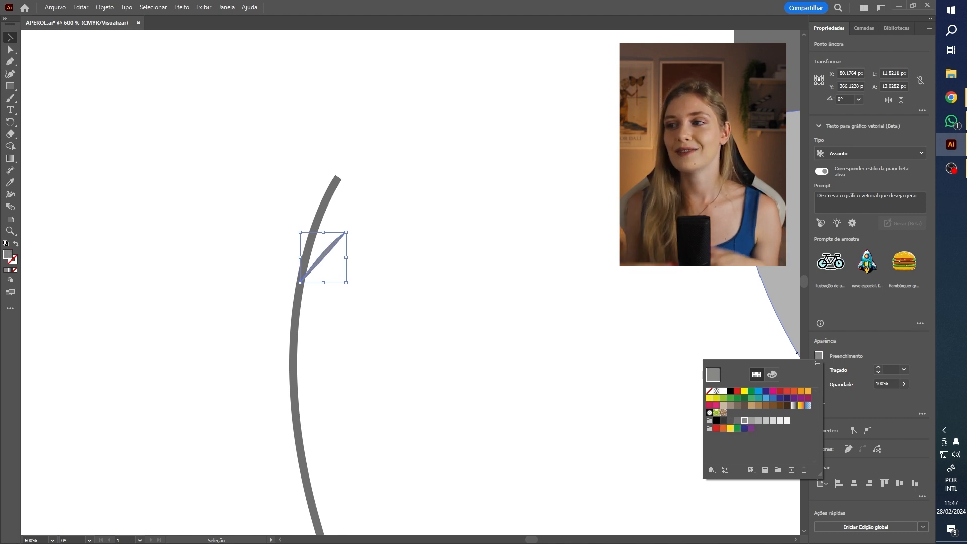
{"action": "key", "text": "Escape"}
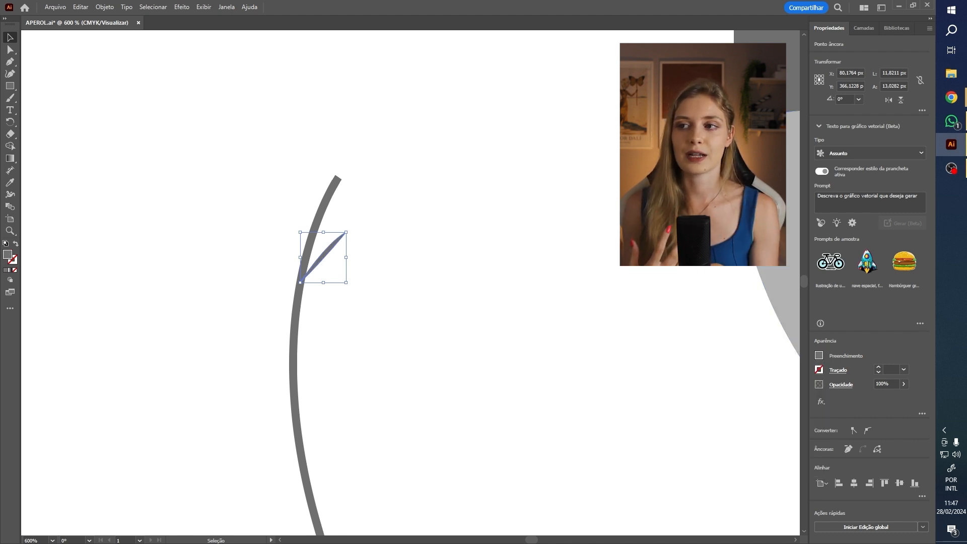
{"action": "key", "text": "ctrl+shift+a"}
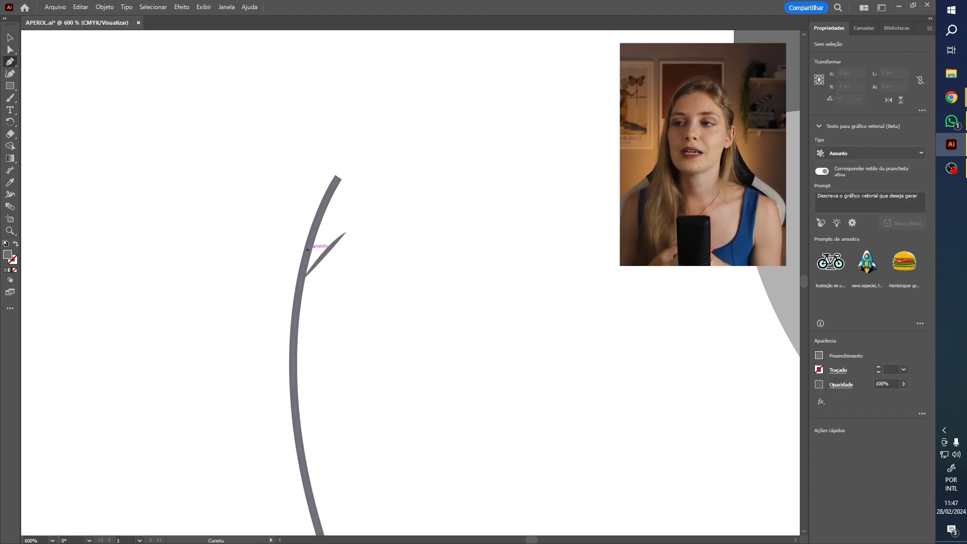
Draw a second curved leaf about 9 × 10 px on the stem's right side, just above the first one
{"action": "left_click_drag", "start_coordinate": [341, 218], "coordinate": [356, 212]}
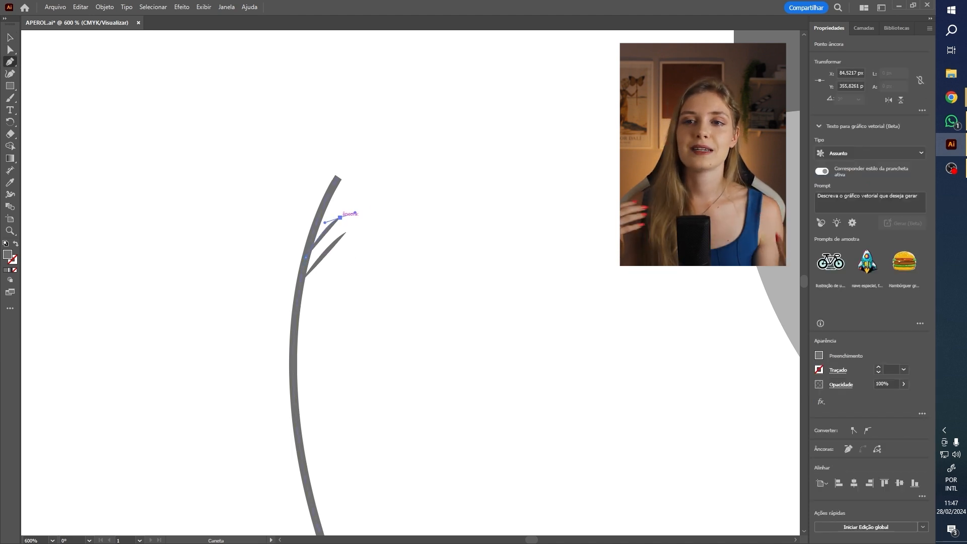
{"action": "left_click_drag", "start_coordinate": [305, 257], "coordinate": [323, 256]}
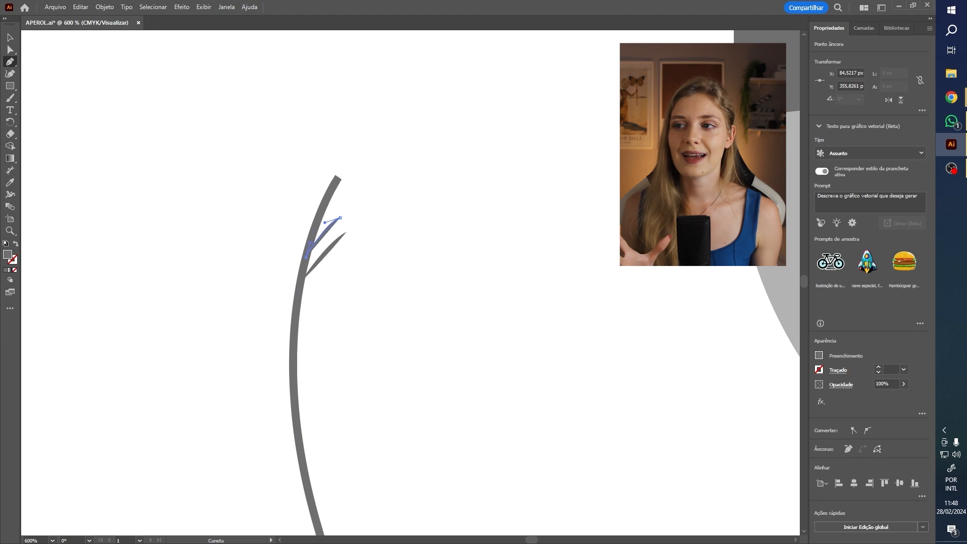
{"action": "left_click", "coordinate": [340, 218]}
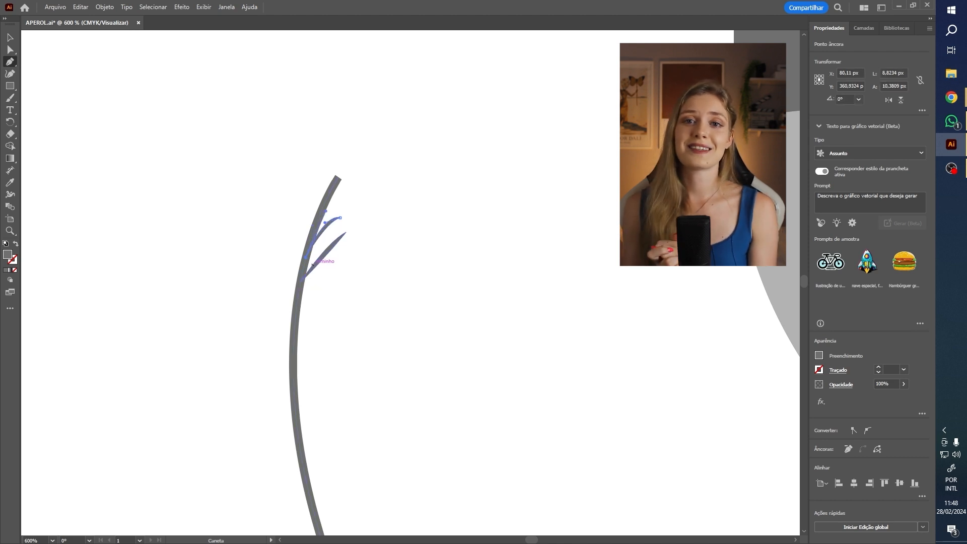
{"action": "key", "text": "v"}
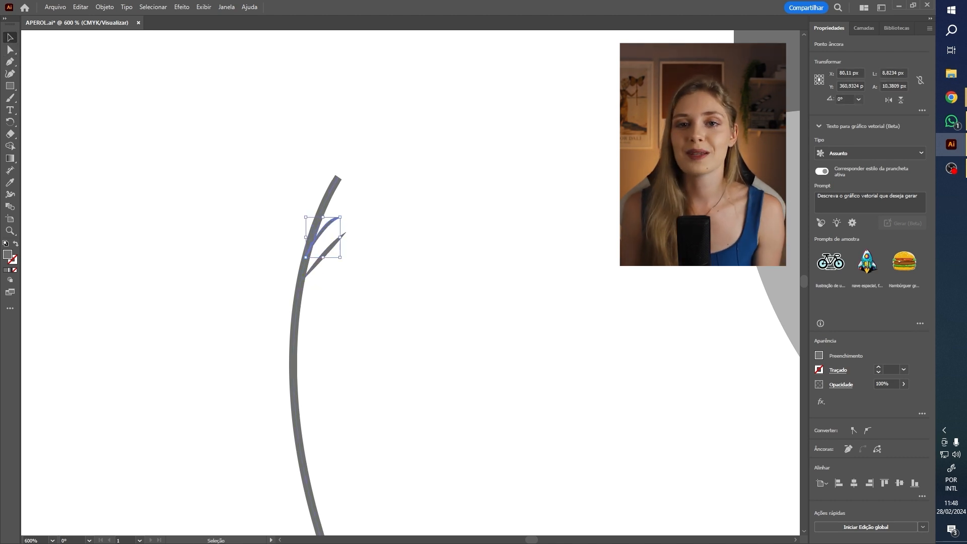
{"action": "left_click", "coordinate": [397, 249]}
Draw a pointed leaf on the stem's left side, opposite the lowest right-hand leaf
{"action": "scroll", "coordinate": [397, 250], "scroll_direction": "down", "scroll_amount": 2}
{"action": "scroll", "coordinate": [327, 243], "scroll_direction": "up", "scroll_amount": 2}
{"action": "key", "text": "p"}
{"action": "scroll", "coordinate": [377, 297], "scroll_direction": "up", "scroll_amount": 2}
{"action": "left_click", "coordinate": [362, 278]}
{"action": "mouse_move", "coordinate": [356, 234]}
{"action": "left_mouse_down"}
{"action": "mouse_move", "coordinate": [350, 212]}
{"action": "mouse_move", "coordinate": [339, 231]}
{"action": "left_mouse_up"}
{"action": "left_click", "coordinate": [324, 176]}
Draw two more slender pointed leaves on the stem's left side, above the existing left leaf
{"action": "left_click", "coordinate": [375, 223]}
{"action": "left_click", "coordinate": [339, 132]}
{"action": "mouse_move", "coordinate": [365, 176]}
{"action": "left_mouse_down"}
{"action": "mouse_move", "coordinate": [355, 151]}
{"action": "mouse_move", "coordinate": [358, 187]}
{"action": "left_mouse_up"}
{"action": "left_click", "coordinate": [375, 223]}
{"action": "left_click", "coordinate": [387, 184]}
{"action": "left_click", "coordinate": [348, 89]}
{"action": "key", "text": "v"}
Draw a third leaf on the stem's right side near the tip and add further small leaves on its left side
{"action": "key", "text": "p"}
{"action": "left_click", "coordinate": [397, 154]}
{"action": "left_click_drag", "start_coordinate": [424, 141], "coordinate": [454, 115]}
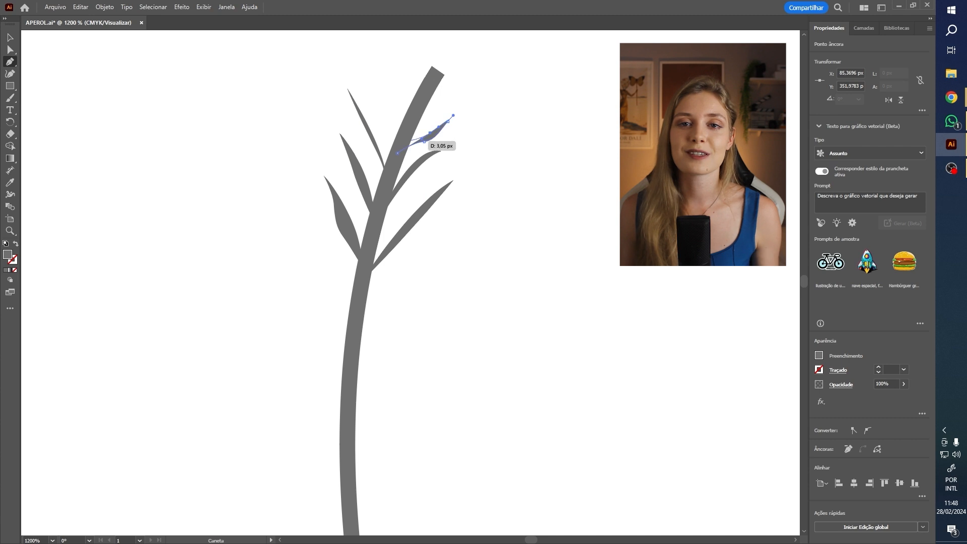
{"action": "left_click", "coordinate": [375, 60]}
{"action": "left_click_drag", "start_coordinate": [400, 102], "coordinate": [444, 101]}
{"action": "left_click", "coordinate": [409, 120]}
{"action": "left_click", "coordinate": [392, 150]}
{"action": "left_click", "coordinate": [374, 103]}
{"action": "left_click_drag", "start_coordinate": [392, 150], "coordinate": [409, 144]}
Draw another pointed leaf on the right side of the stem
{"action": "key", "text": "ctrl+minus"}
{"action": "left_click", "coordinate": [434, 164]}
{"action": "left_click_drag", "start_coordinate": [468, 117], "coordinate": [482, 121]}
{"action": "left_click", "coordinate": [492, 134]}
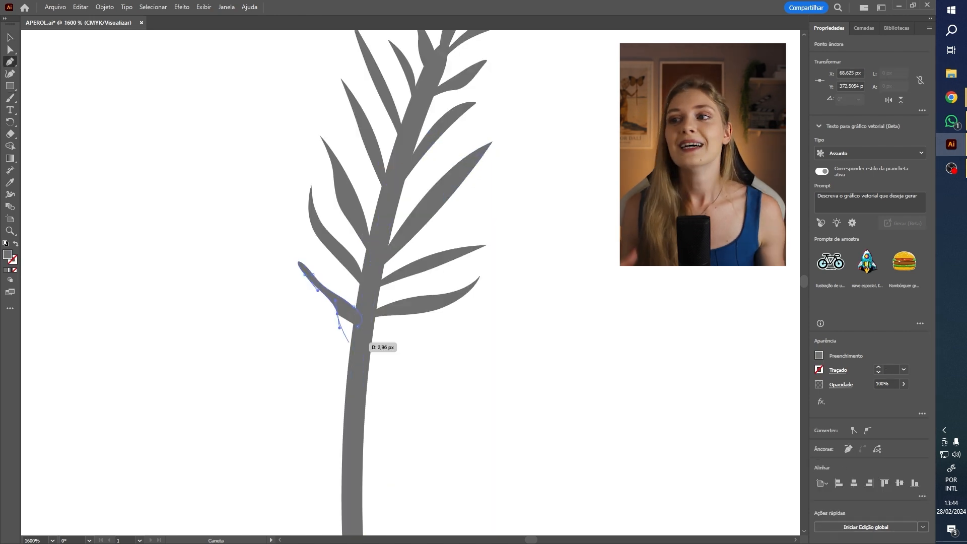
Complete the lowest left leaf and draw another pair of pointed leaves below it, one on each side of the stem
{"action": "left_click", "coordinate": [298, 263]}
{"action": "left_click", "coordinate": [353, 373]}
{"action": "left_click_drag", "start_coordinate": [448, 312], "coordinate": [413, 334]}
{"action": "left_click_drag", "start_coordinate": [370, 371], "coordinate": [336, 356]}
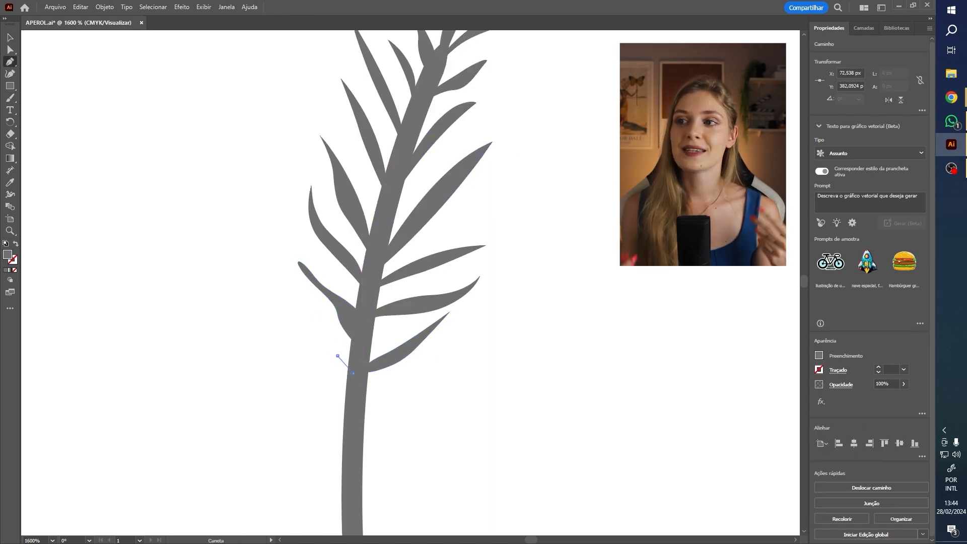
{"action": "left_click", "coordinate": [309, 301]}
{"action": "left_click", "coordinate": [347, 383]}
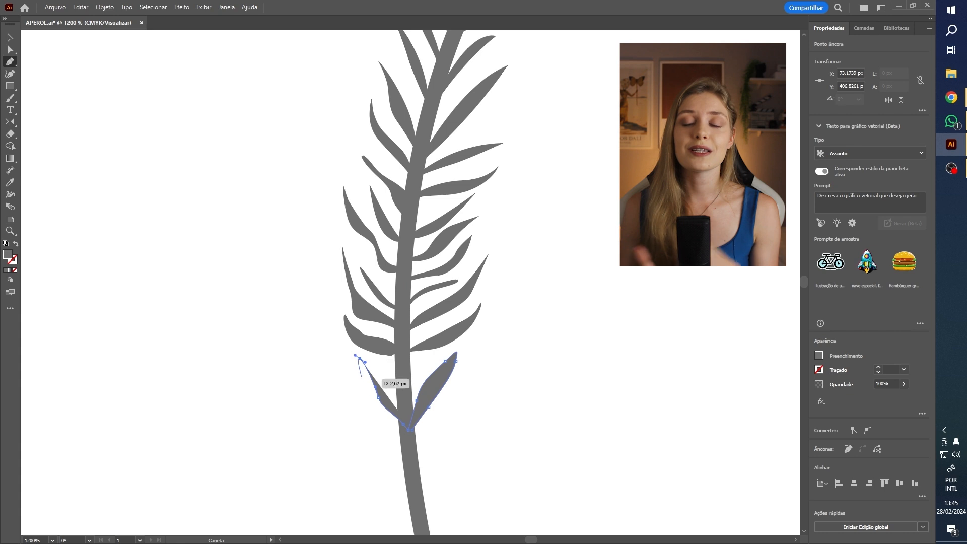
Finish the left leaf at the foliage's lower end and draw a smaller leaf between it and the stem
{"action": "left_click_drag", "start_coordinate": [387, 401], "coordinate": [414, 400]}
{"action": "left_click", "coordinate": [401, 404]}
{"action": "left_click", "coordinate": [390, 398]}
{"action": "left_click", "coordinate": [384, 393]}
{"action": "left_click", "coordinate": [377, 376]}
{"action": "left_click", "coordinate": [372, 363]}
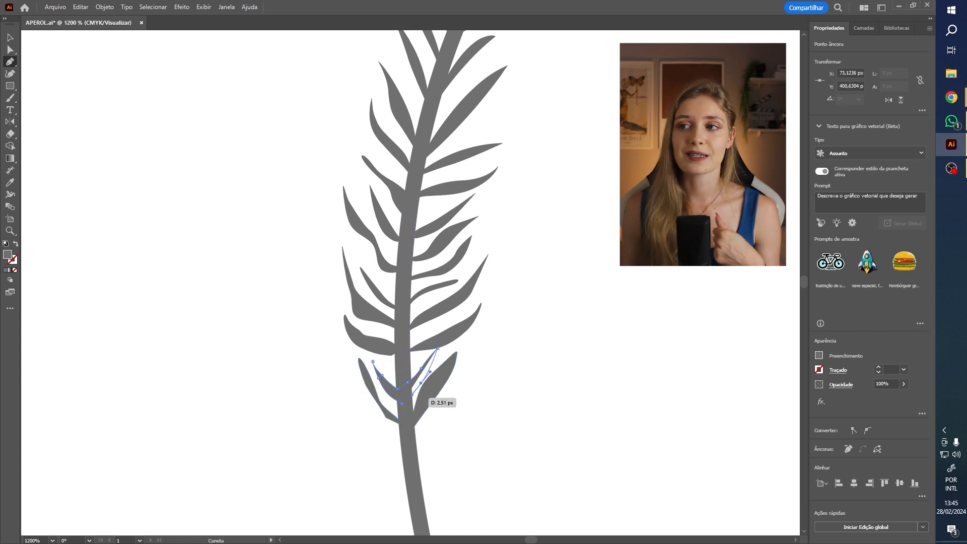
{"action": "key", "text": "v"}
{"action": "scroll", "coordinate": [446, 385], "scroll_direction": "down", "scroll_amount": 3}
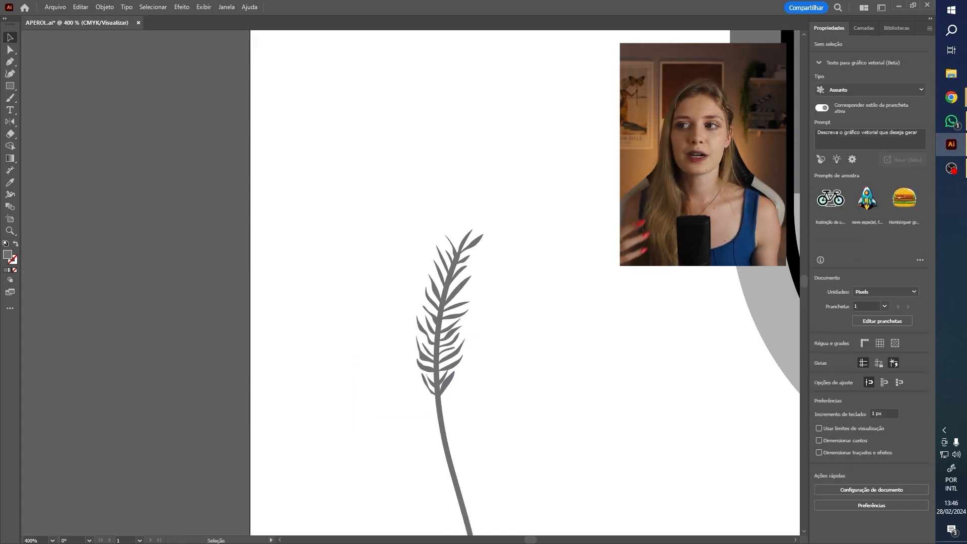
Draw a long curved leaf at the base of the foliage on the left, opposite the lowest right leaf
{"action": "scroll", "coordinate": [436, 408], "scroll_direction": "up", "scroll_amount": 3}
{"action": "key", "text": "p"}
{"action": "left_click", "coordinate": [400, 311]}
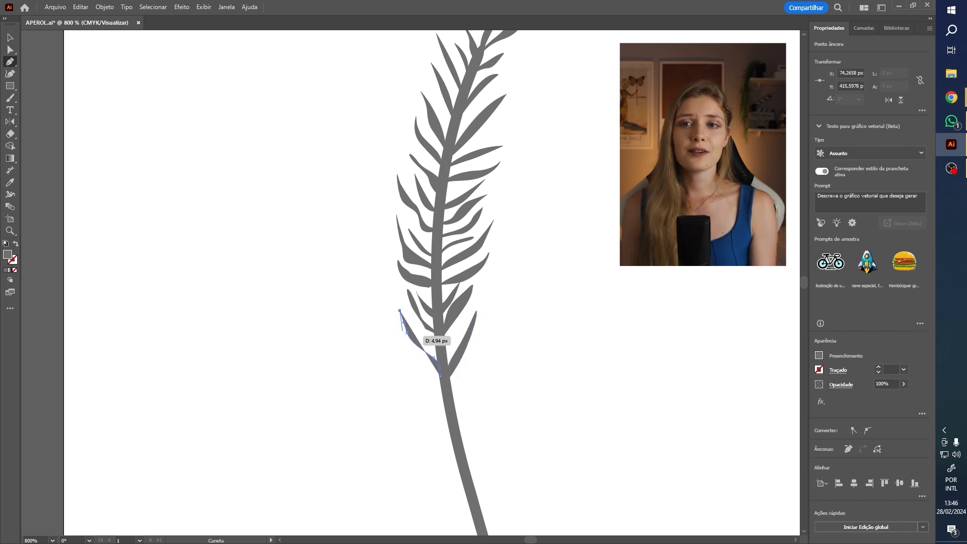
{"action": "left_click_drag", "start_coordinate": [439, 377], "coordinate": [448, 359]}
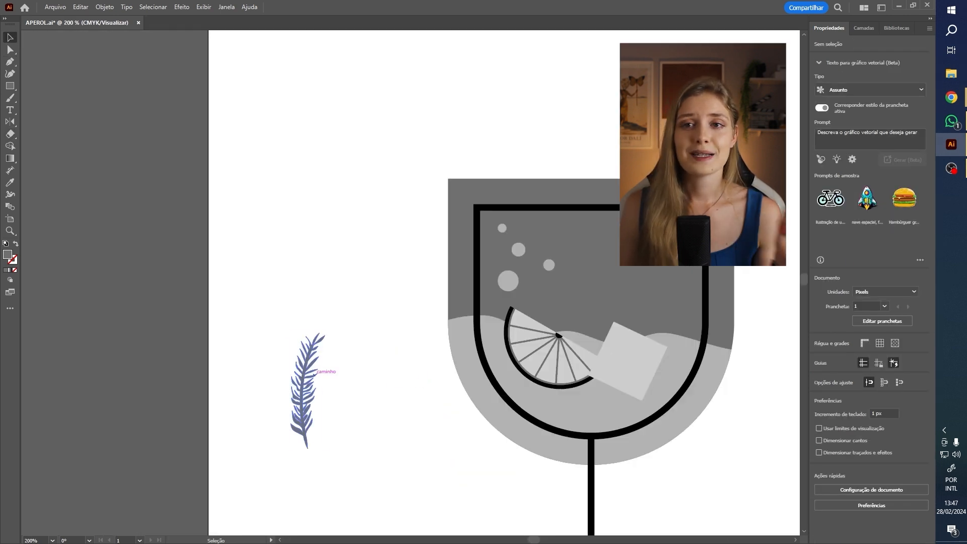
Move the leafy sprig onto the circular garnish at the glass's upper right rim
{"action": "left_click", "coordinate": [311, 408]}
{"action": "left_click_drag", "start_coordinate": [311, 408], "coordinate": [709, 167]}
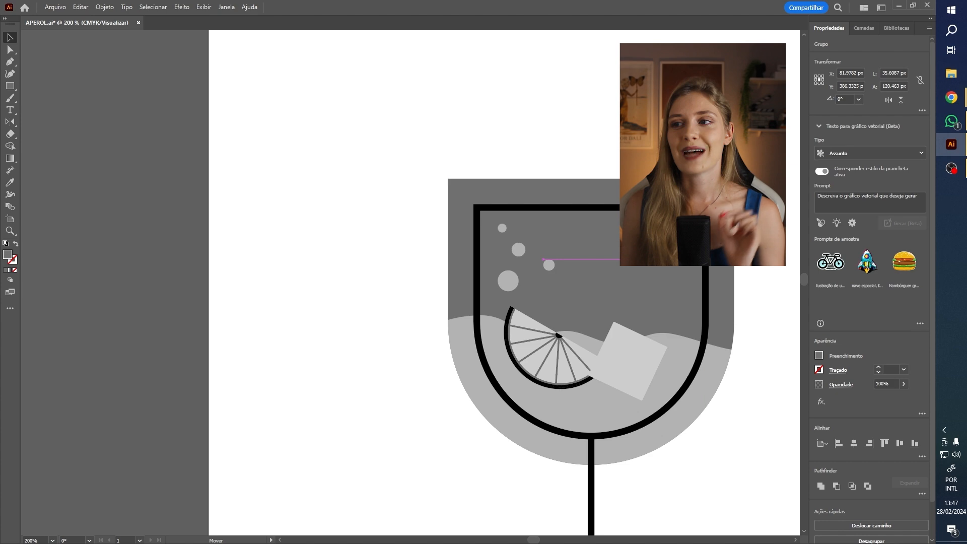
{"action": "key", "text": "ctrl+shift+a"}
{"action": "key", "text": "ctrl+minus"}
{"action": "key", "text": "ctrl+minus"}
{"action": "key", "text": "ctrl+plus"}
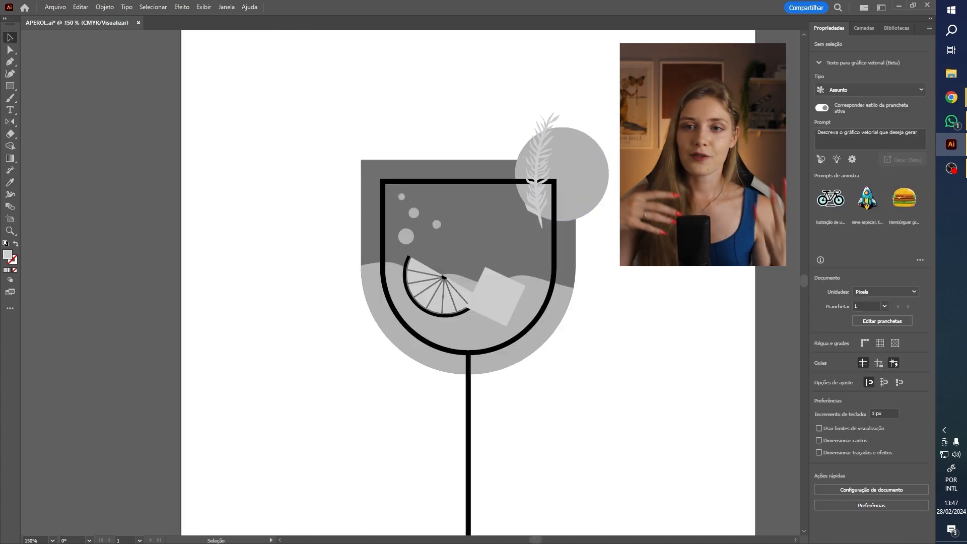
Bring the sprig to the front and rotate it so it leans slightly right across the glass rim
{"action": "right_click", "coordinate": [473, 312]}
{"action": "left_click", "coordinate": [660, 367]}
{"action": "left_click_drag", "start_coordinate": [544, 101], "coordinate": [607, 126]}
{"action": "key", "text": "ctrl+shift+a"}
{"action": "left_click", "coordinate": [469, 267]}
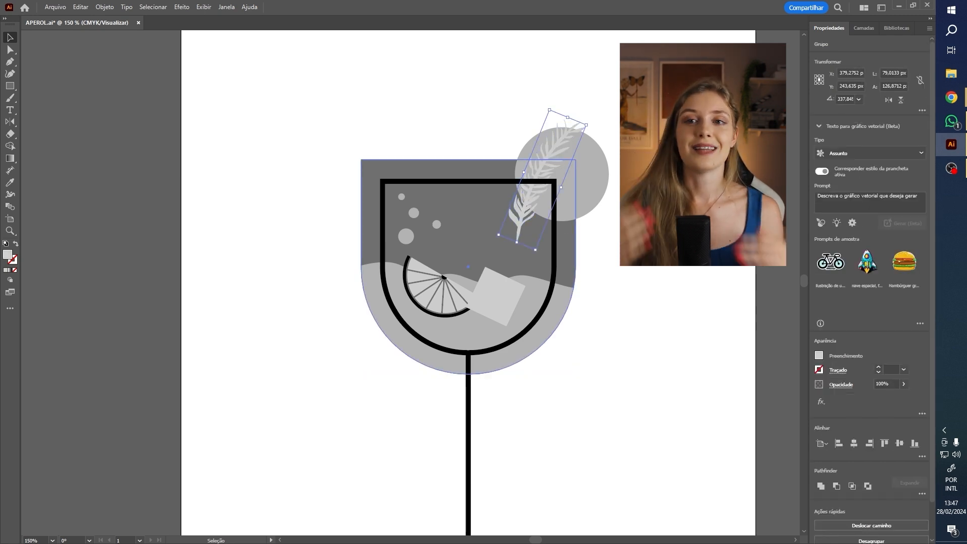
{"action": "left_click", "coordinate": [524, 211]}
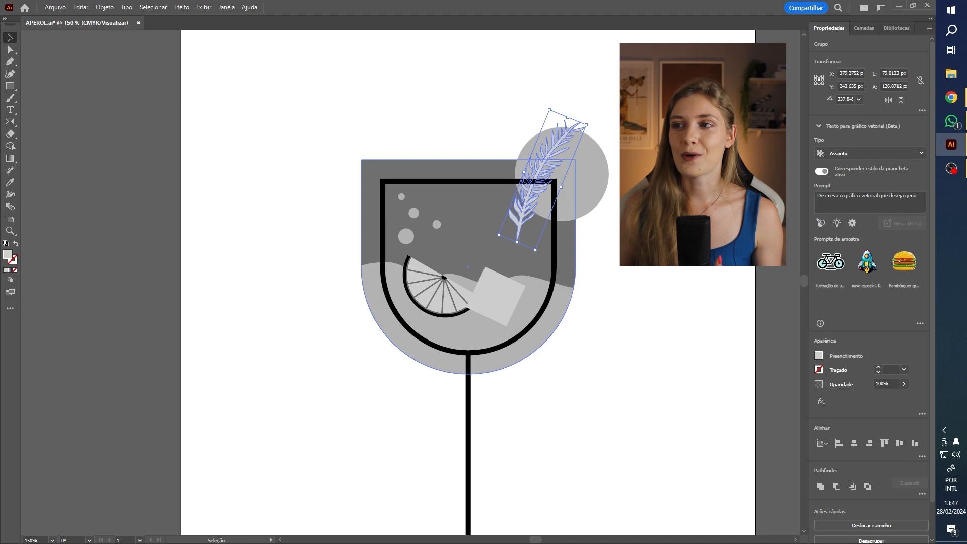
{"action": "left_click_drag", "start_coordinate": [496, 239], "coordinate": [509, 245]}
{"action": "key", "text": "ctrl+shift+a"}
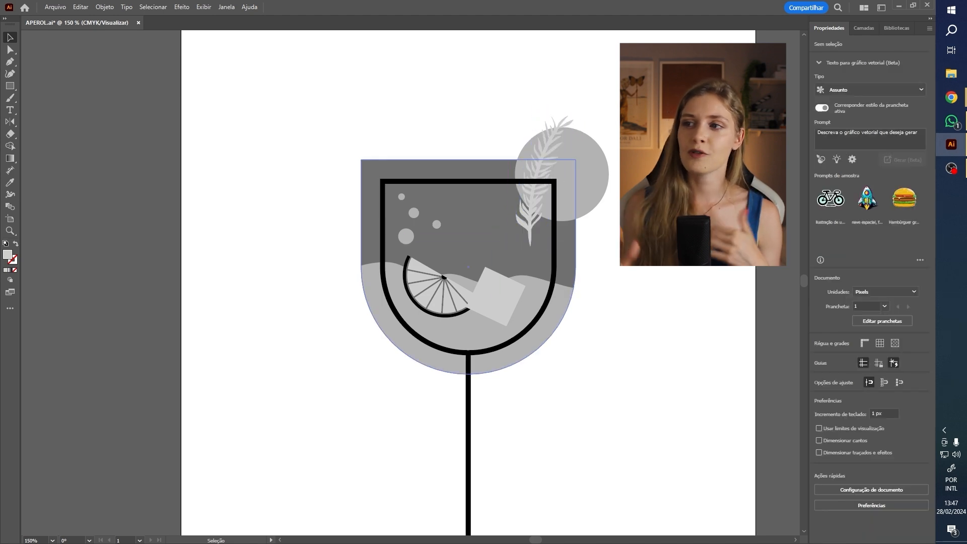
Add the title text APEROL above the glass and set its font to Pilot
{"action": "scroll", "coordinate": [468, 249], "scroll_direction": "down", "scroll_amount": 2}
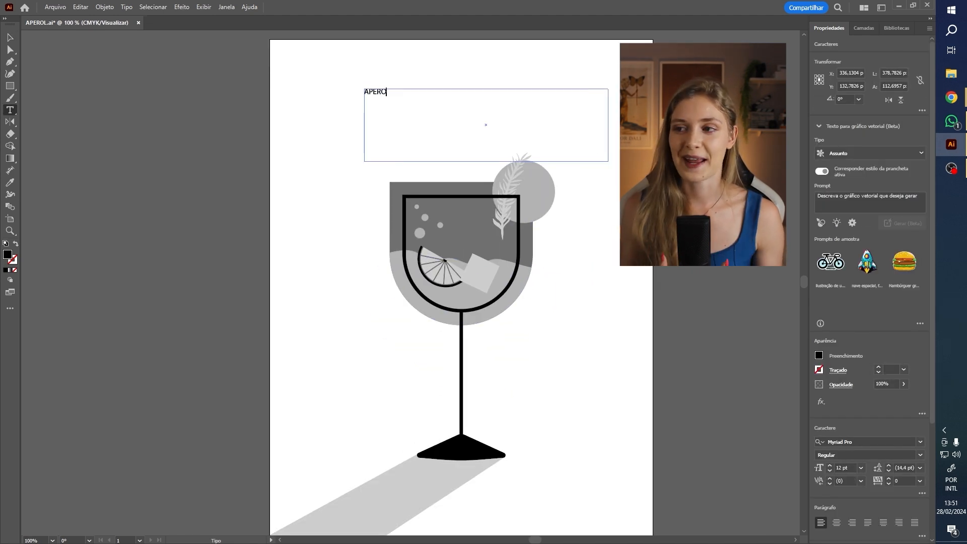
{"action": "type", "text": "L"}
{"action": "key", "text": "Escape"}
{"action": "left_click", "coordinate": [857, 442]}
{"action": "type", "text": "pilot"}
{"action": "left_click", "coordinate": [834, 413]}
Set the APEROL title's font size to 100 pt and its style to Bold
{"action": "double_click", "coordinate": [840, 468]}
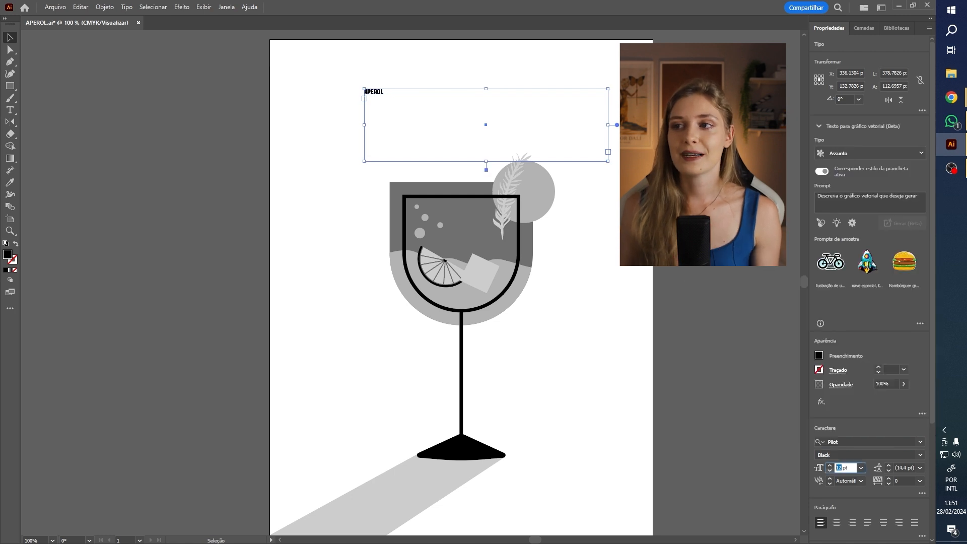
{"action": "type", "text": "100"}
{"action": "key", "text": "Return"}
{"action": "left_click", "coordinate": [920, 455]}
{"action": "left_click", "coordinate": [836, 410]}
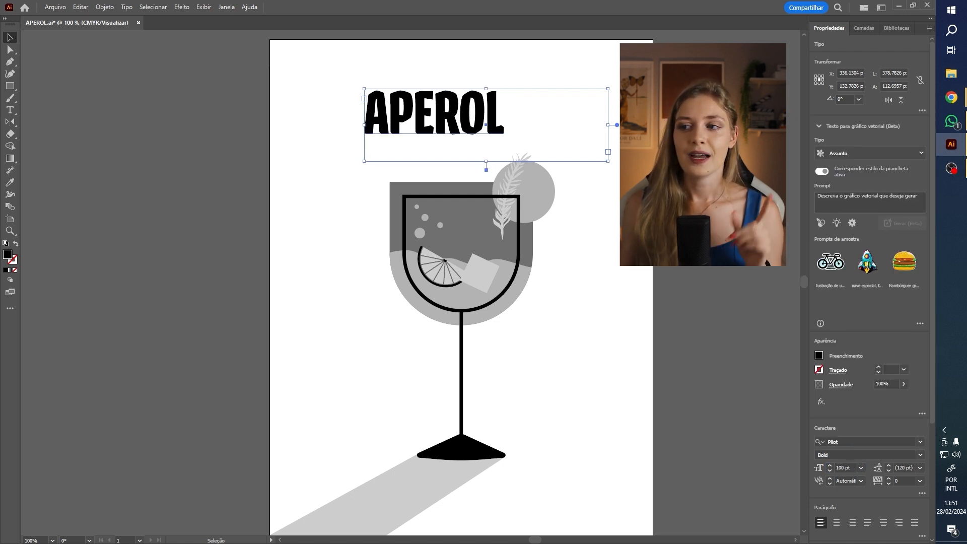
Convert the APEROL title to outlines and enlarge it above the glass
{"action": "key", "text": "ctrl+shift+o"}
{"action": "left_click_drag", "start_coordinate": [504, 135], "coordinate": [583, 147]}
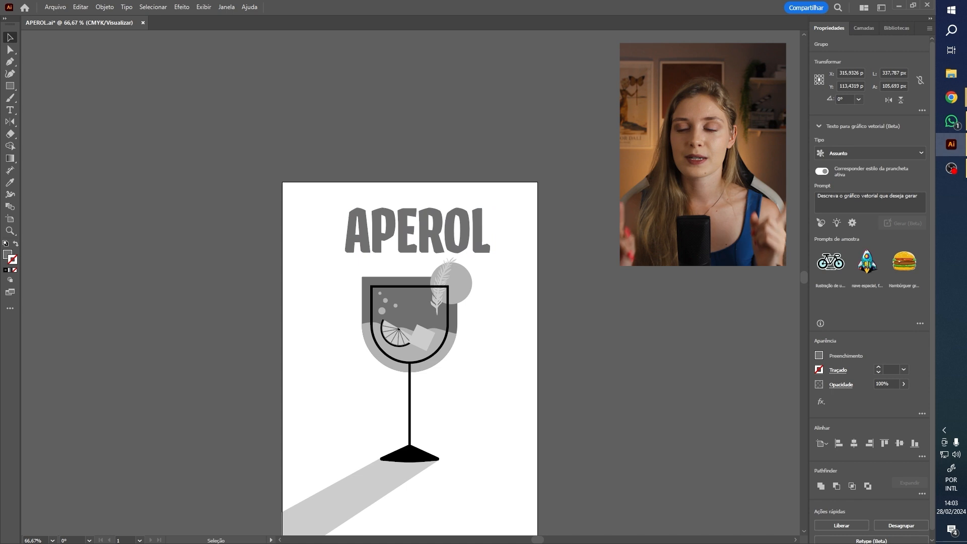
Duplicate the grey APEROL title in place and fill the copy with black
{"action": "left_click", "coordinate": [477, 228]}
{"action": "left_click", "coordinate": [507, 225]}
{"action": "left_click", "coordinate": [474, 228]}
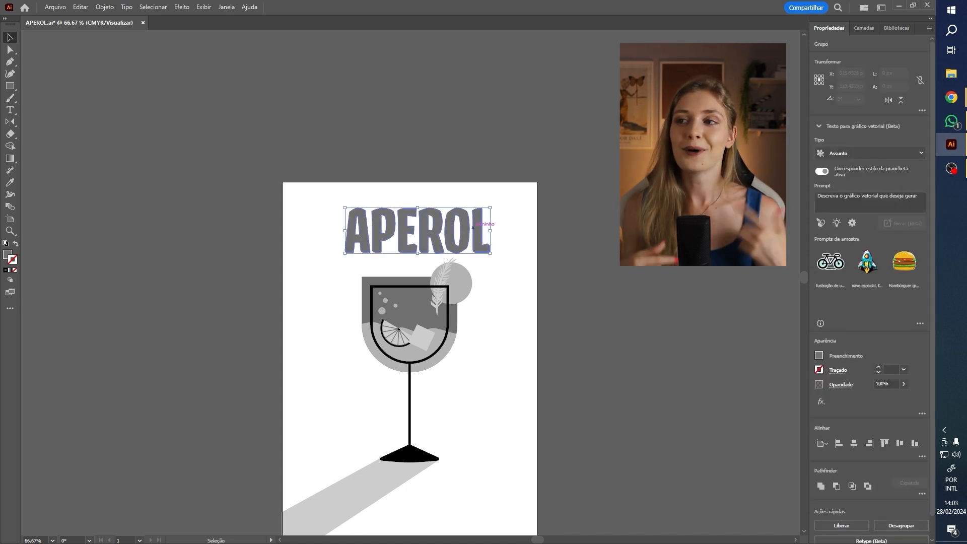
{"action": "key", "text": "ctrl+plus"}
{"action": "key", "text": "ctrl+plus"}
{"action": "left_click", "coordinate": [820, 356]}
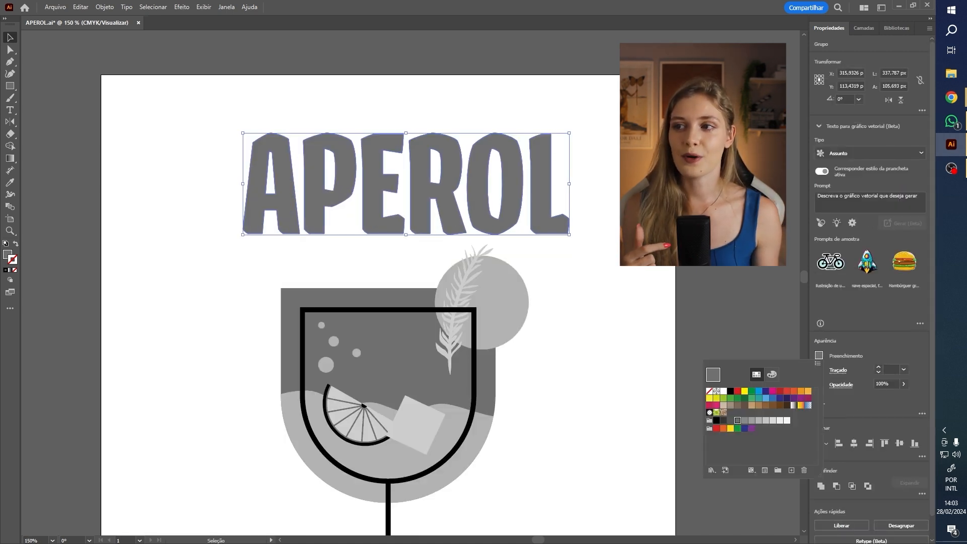
{"action": "left_click", "coordinate": [717, 420]}
{"action": "key", "text": "Escape"}
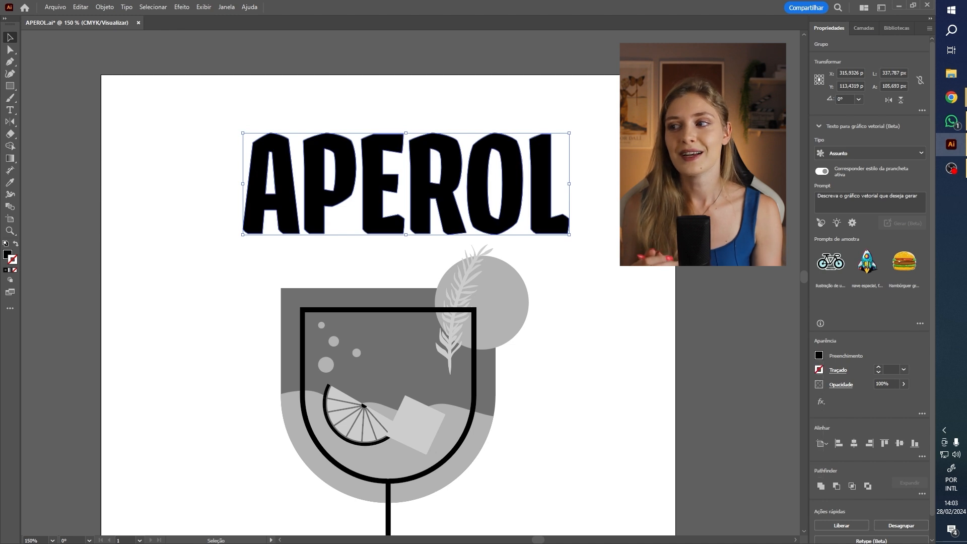
Send the black APEROL copy to the back, behind the grey title
{"action": "right_click", "coordinate": [539, 170]}
{"action": "mouse_move", "coordinate": [580, 368]}
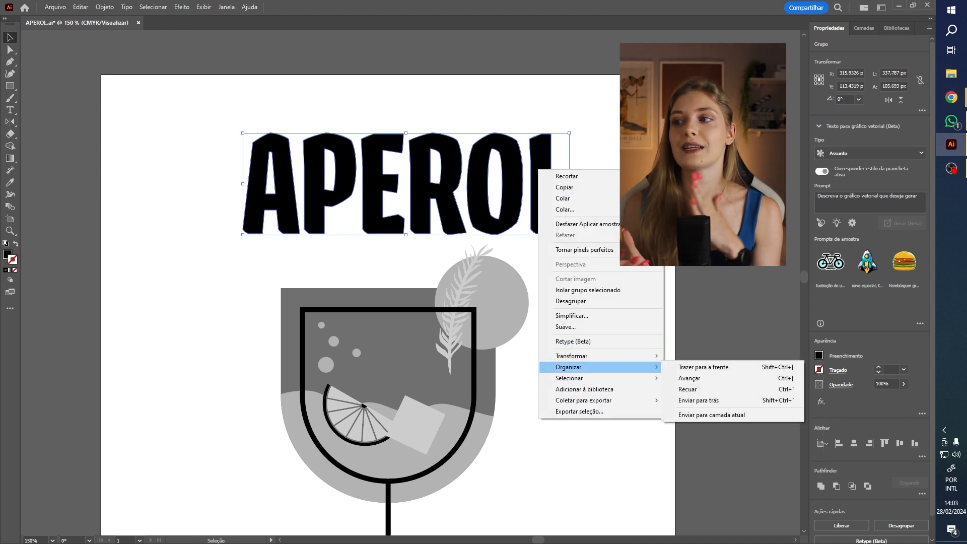
{"action": "left_click", "coordinate": [705, 400]}
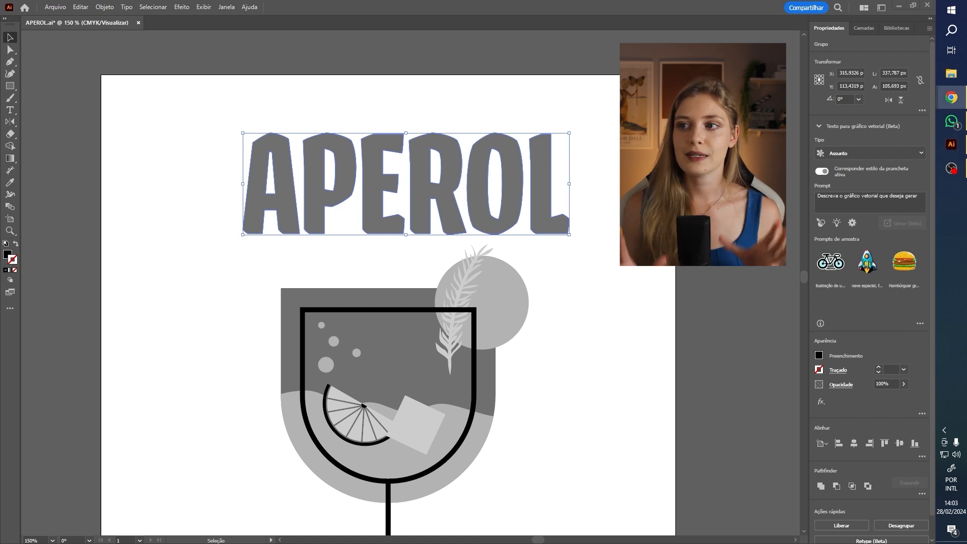
Apply a Transform effect to the black title with 5 px horizontal move, 5 px vertical move and 600 copies
{"action": "left_click", "coordinate": [182, 7]}
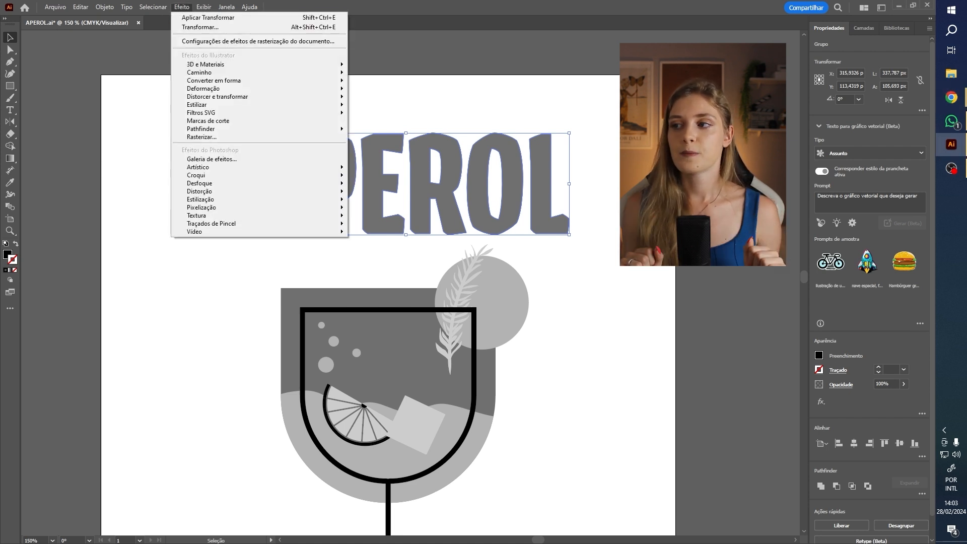
{"action": "mouse_move", "coordinate": [216, 97]}
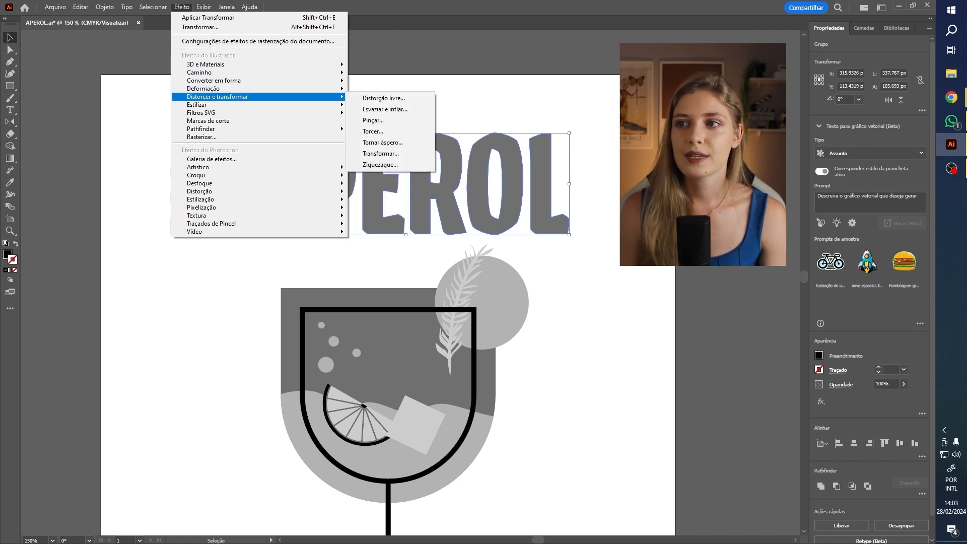
{"action": "left_click", "coordinate": [380, 153]}
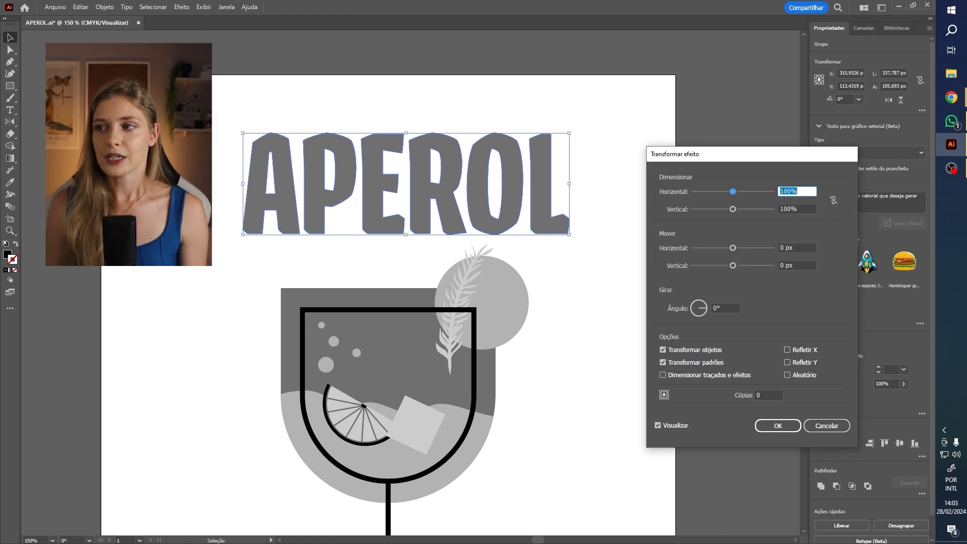
{"action": "double_click", "coordinate": [783, 248]}
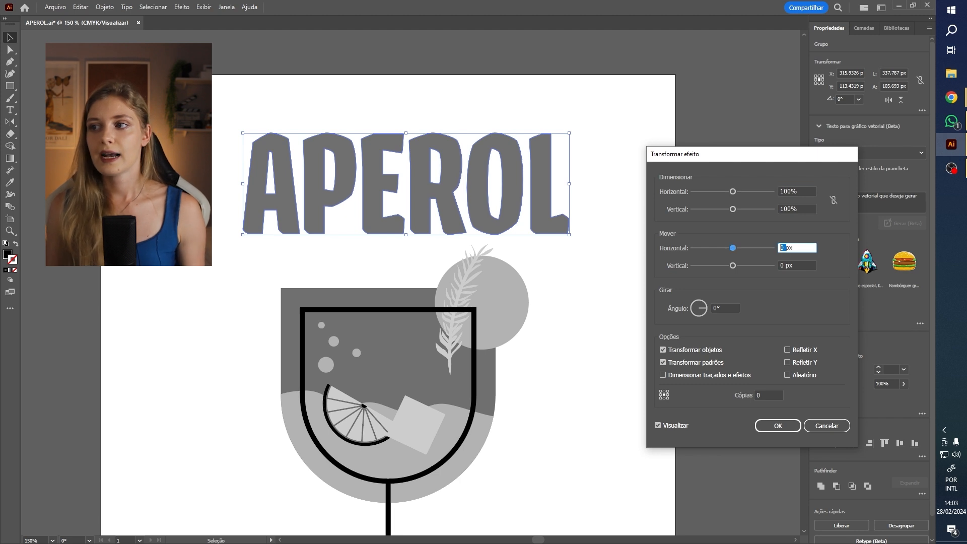
{"action": "type", "text": "5"}
{"action": "key", "text": "Tab"}
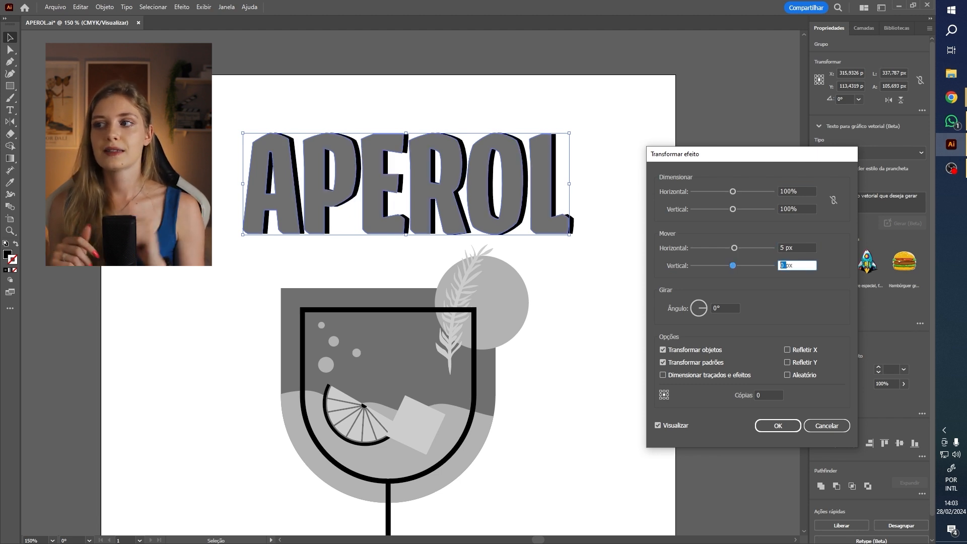
{"action": "type", "text": "5"}
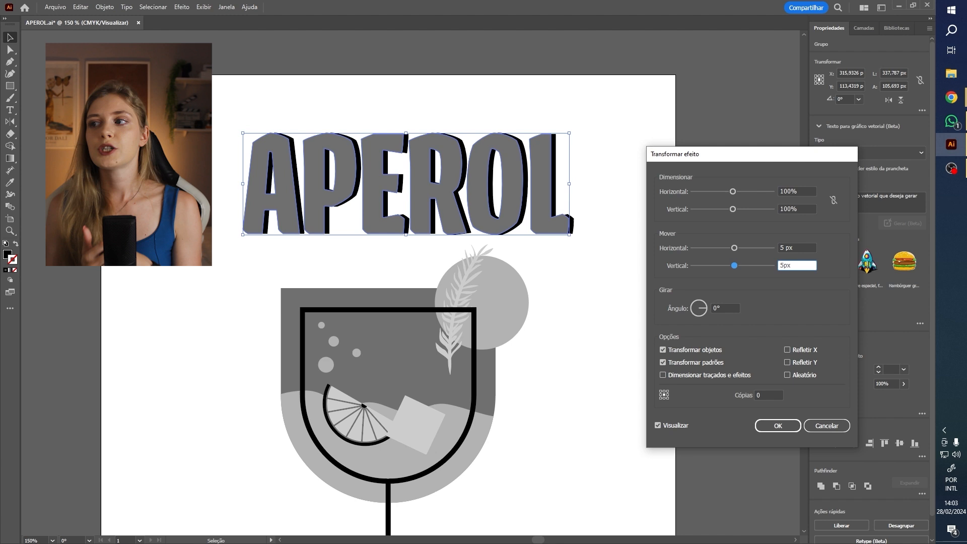
{"action": "key", "text": "Tab"}
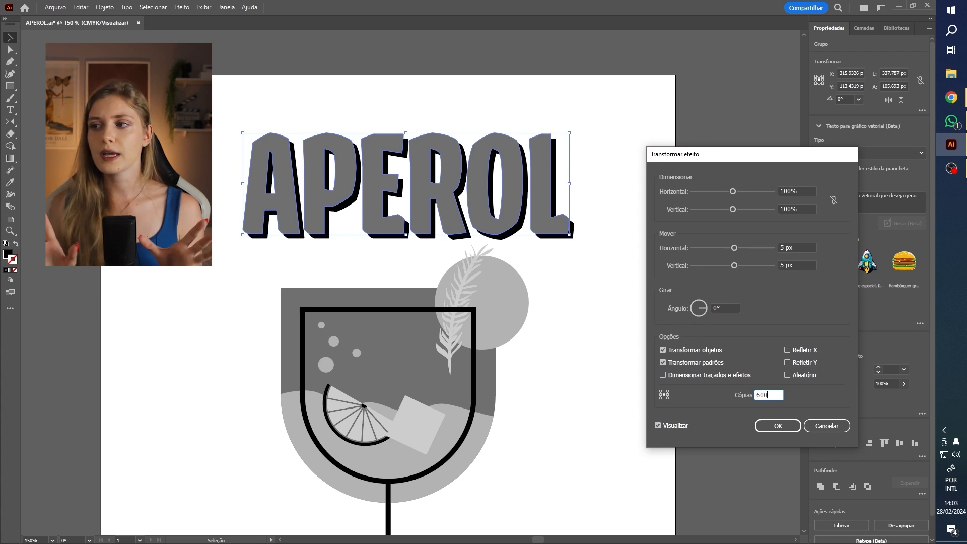
{"action": "left_click", "coordinate": [778, 426]}
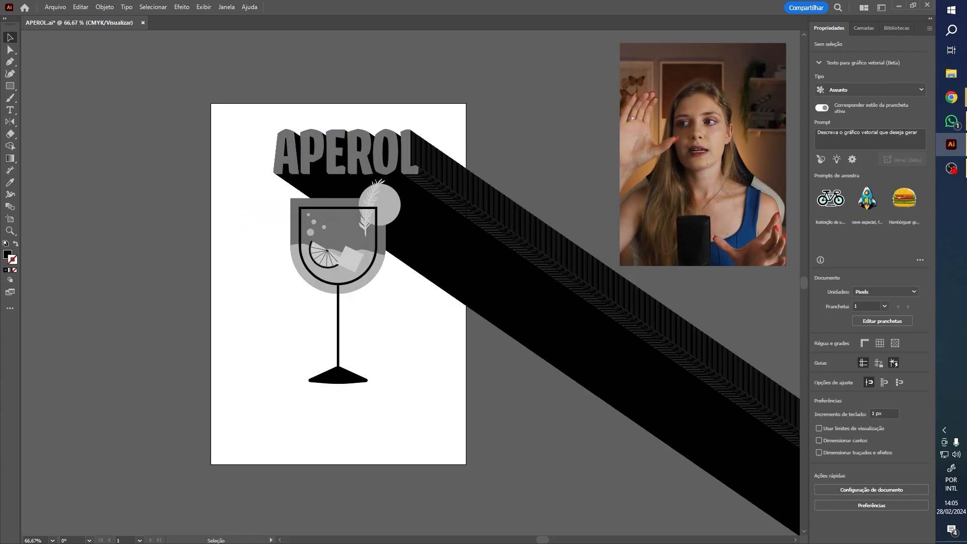
Expand the appearance of the black title's long shadow and isolate the expanded group for editing
{"action": "left_click", "coordinate": [339, 152]}
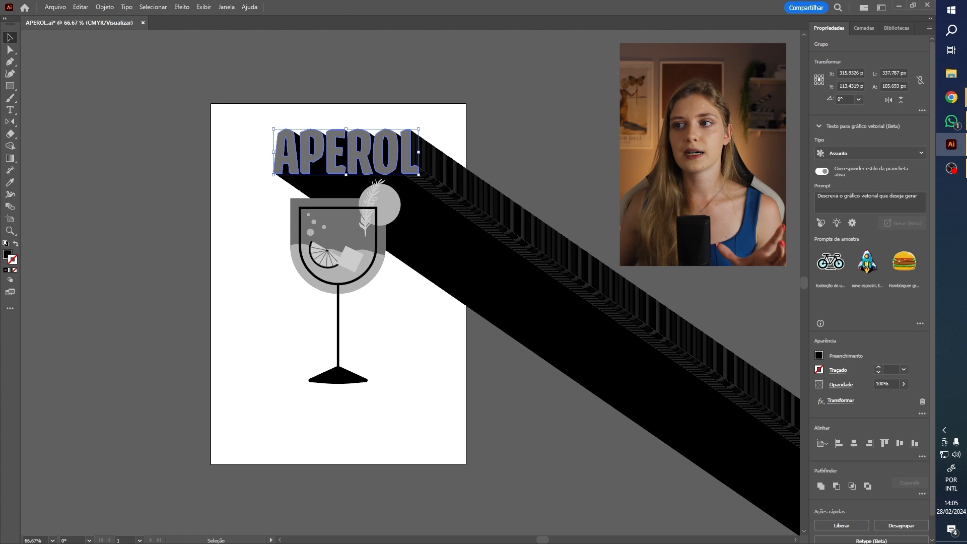
{"action": "left_click", "coordinate": [105, 8]}
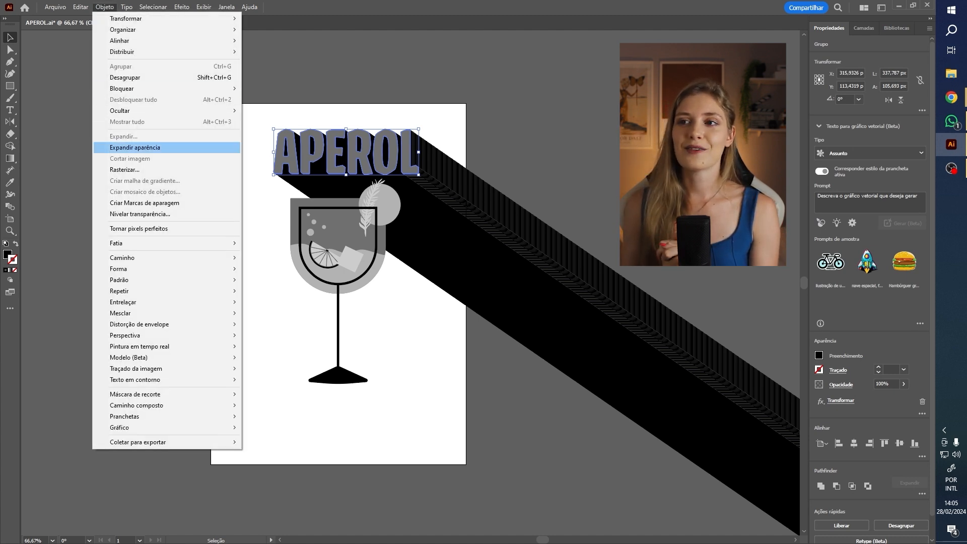
{"action": "left_click", "coordinate": [135, 147]}
{"action": "left_click", "coordinate": [494, 132]}
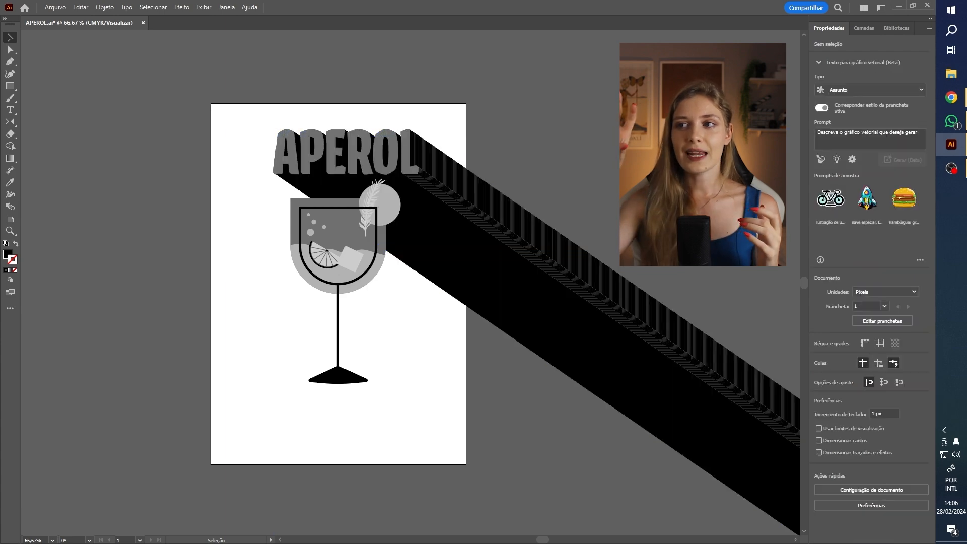
{"action": "left_click", "coordinate": [436, 171]}
{"action": "double_click", "coordinate": [437, 171]}
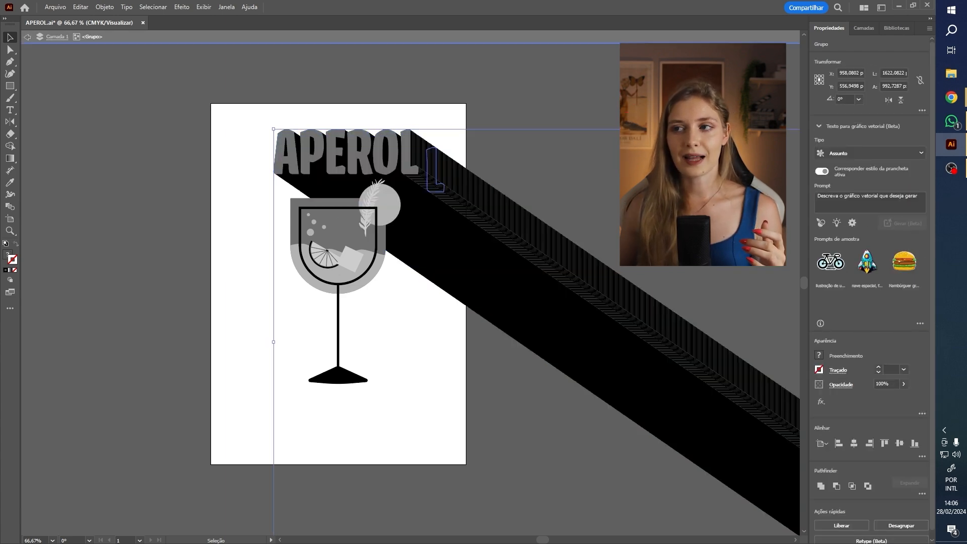
Try to move the selected shadow copies down and to the left within the isolated group, and undo the move
{"action": "key", "text": "ctrl+a"}
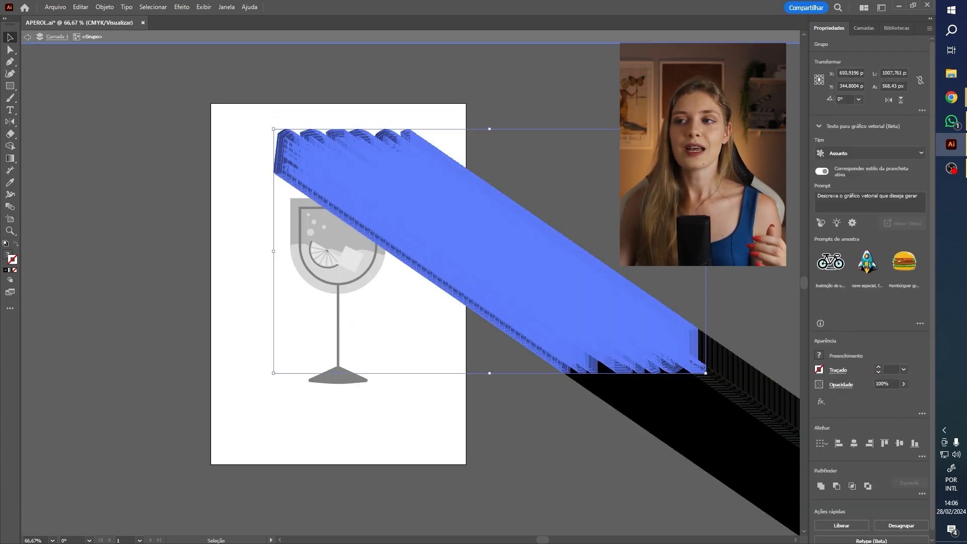
{"action": "left_click_drag", "start_coordinate": [762, 375], "coordinate": [696, 442]}
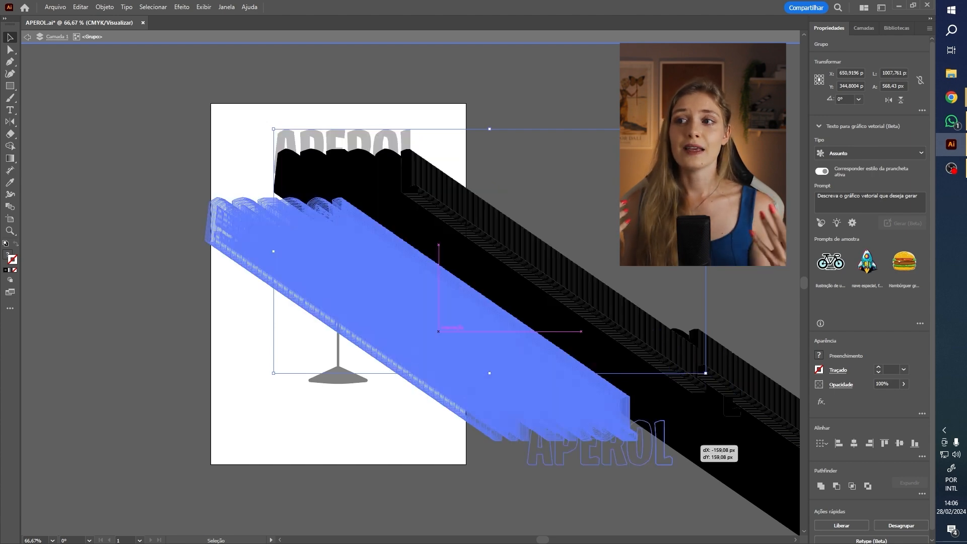
{"action": "key", "text": "ctrl+z"}
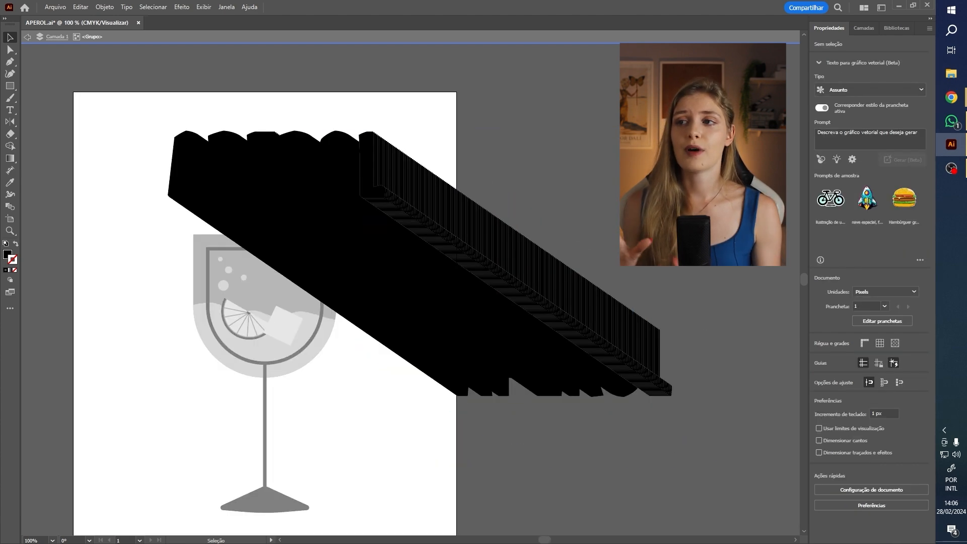
Select all the black shadow copies and unite them into a single shape with Pathfinder
{"action": "left_click_drag", "start_coordinate": [161, 106], "coordinate": [263, 464]}
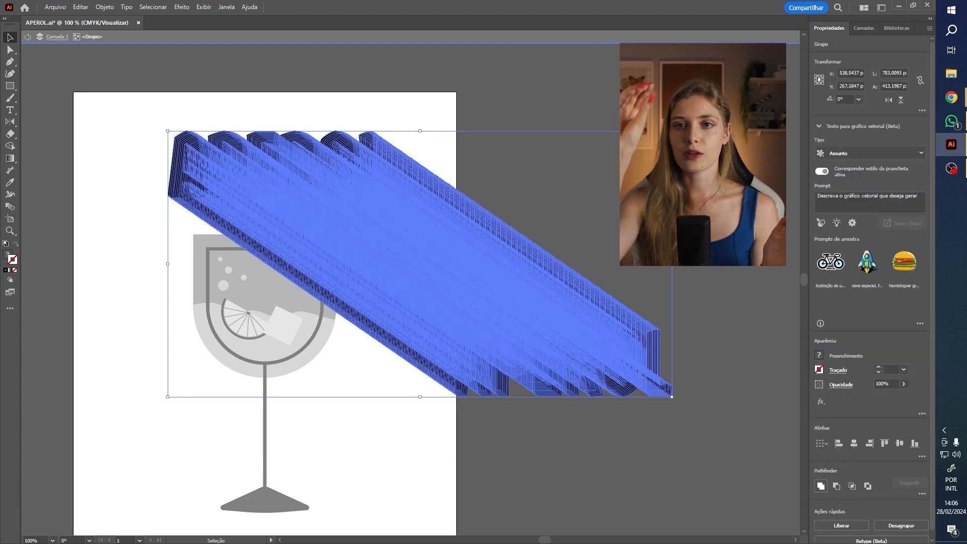
{"action": "left_click", "coordinate": [821, 486]}
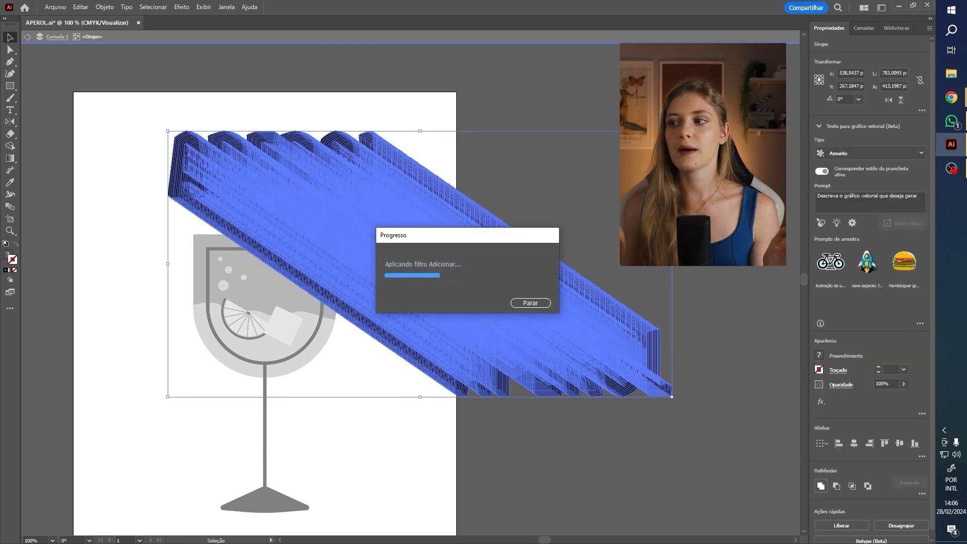
{"action": "scroll", "coordinate": [245, 166], "scroll_direction": "down", "scroll_amount": 1}
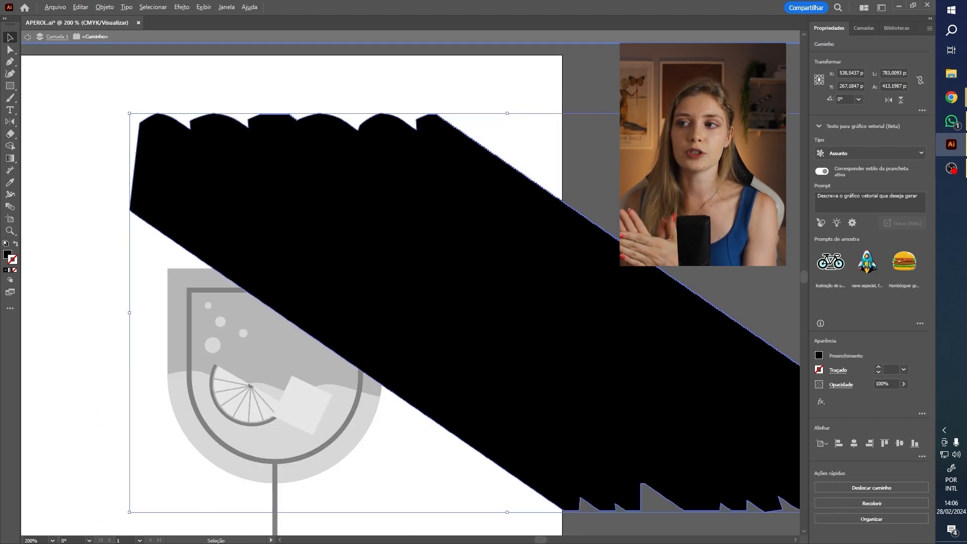
Simplify the united black shadow path and remove a leftover anchor point on its lower diagonal edge
{"action": "key", "text": "p"}
{"action": "left_click", "coordinate": [105, 6]}
{"action": "mouse_move", "coordinate": [152, 258]}
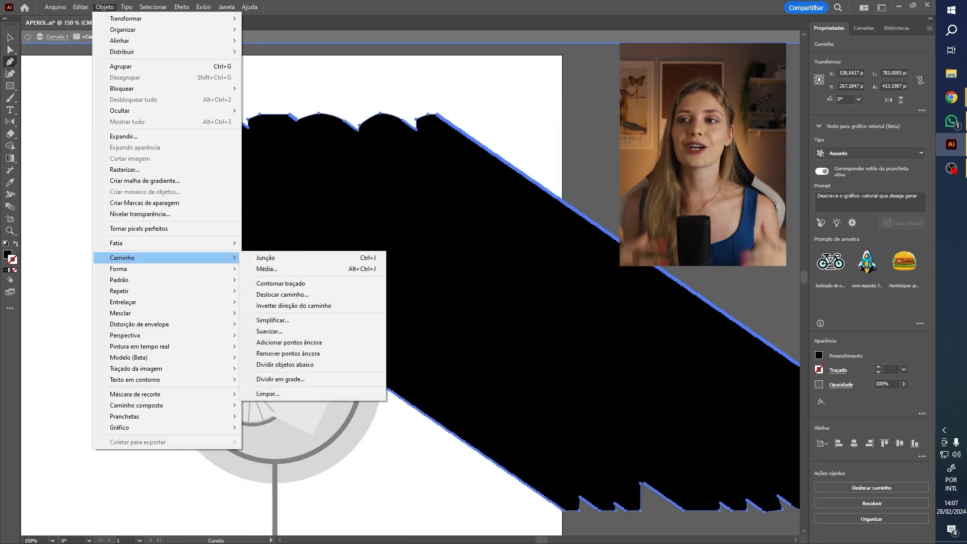
{"action": "left_click", "coordinate": [273, 320]}
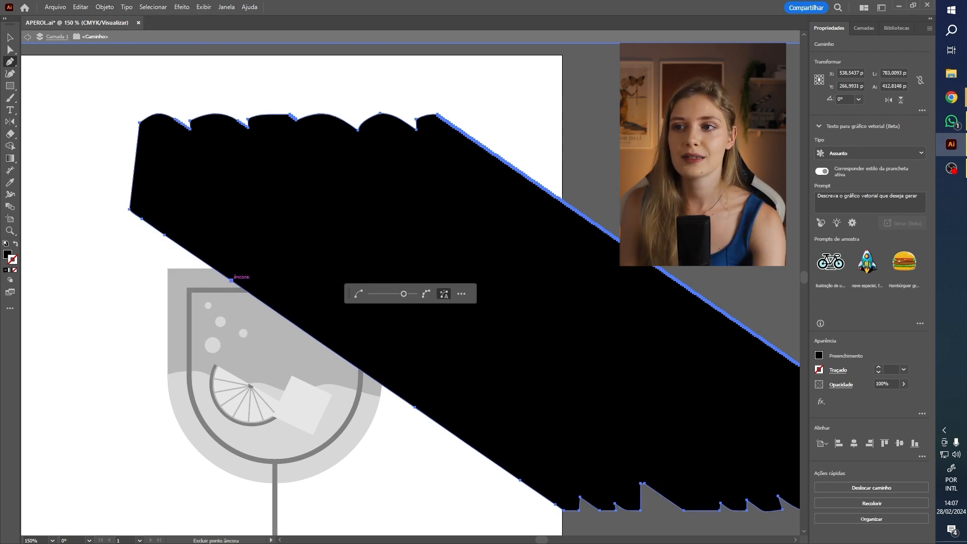
{"action": "left_click", "coordinate": [231, 280]}
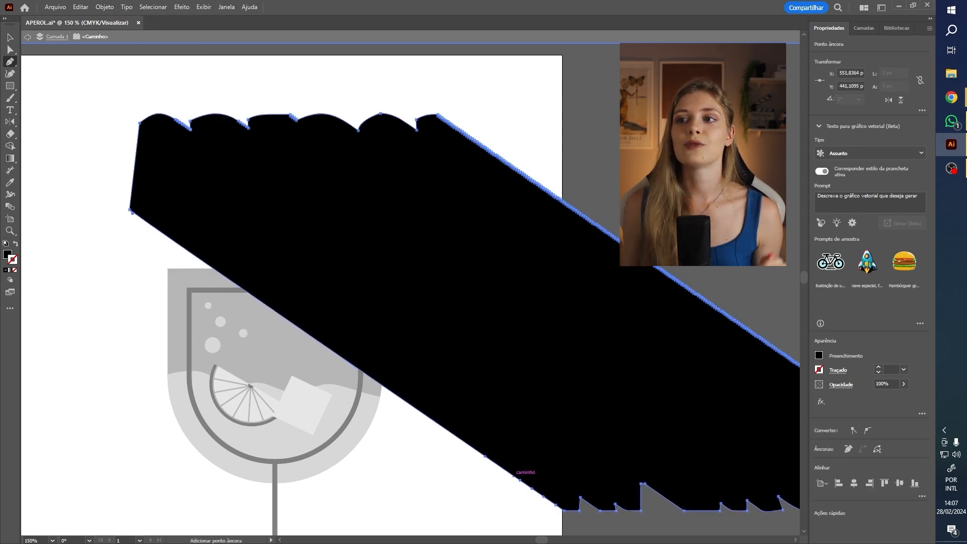
Delete the redundant anchor points along the shadow's diagonal and end edges, and exit isolation mode
{"action": "scroll", "coordinate": [393, 296], "scroll_direction": "down", "scroll_amount": 2}
{"action": "key", "text": "v"}
{"action": "scroll", "coordinate": [731, 287], "scroll_direction": "up", "scroll_amount": 2}
{"action": "key", "text": "a"}
{"action": "left_click_drag", "start_coordinate": [565, 218], "coordinate": [392, 341]}
{"action": "key", "text": "Delete"}
{"action": "left_click_drag", "start_coordinate": [547, 317], "coordinate": [693, 454]}
{"action": "key", "text": "Delete"}
{"action": "left_click_drag", "start_coordinate": [371, 91], "coordinate": [266, 239]}
{"action": "key", "text": "Delete"}
{"action": "left_click_drag", "start_coordinate": [411, 189], "coordinate": [365, 237]}
{"action": "key", "text": "Delete"}
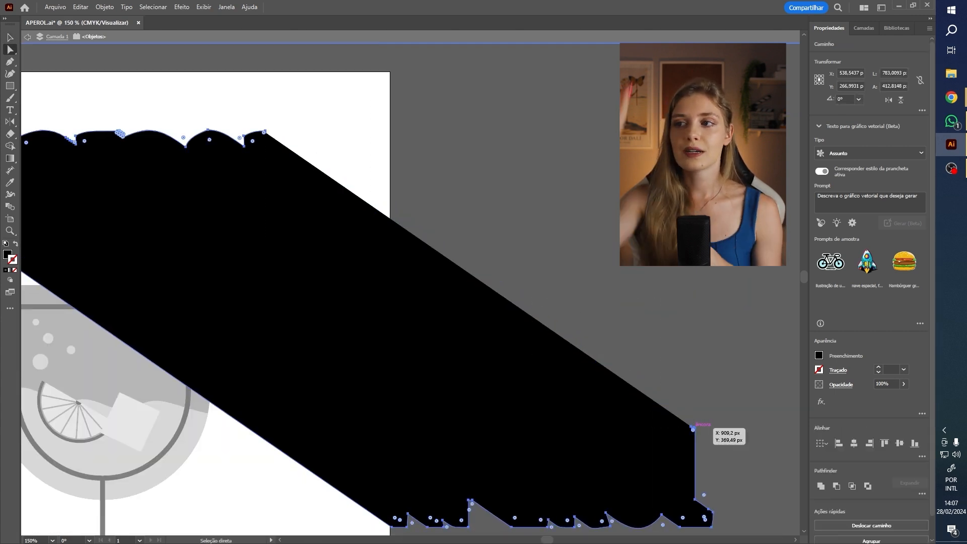
{"action": "scroll", "coordinate": [260, 91], "scroll_direction": "up", "scroll_amount": 2}
{"action": "scroll", "coordinate": [484, 247], "scroll_direction": "down", "scroll_amount": 4}
{"action": "left_click_drag", "start_coordinate": [484, 246], "coordinate": [569, 238]}
{"action": "key", "text": "v"}
{"action": "key", "text": "Escape"}
Cut the black shadow along the artboard's edge with the Eraser and delete the part outside the artboard
{"action": "scroll", "coordinate": [691, 363], "scroll_direction": "up", "scroll_amount": 1}
{"action": "left_click", "coordinate": [692, 363]}
{"action": "key", "text": "shift+e"}
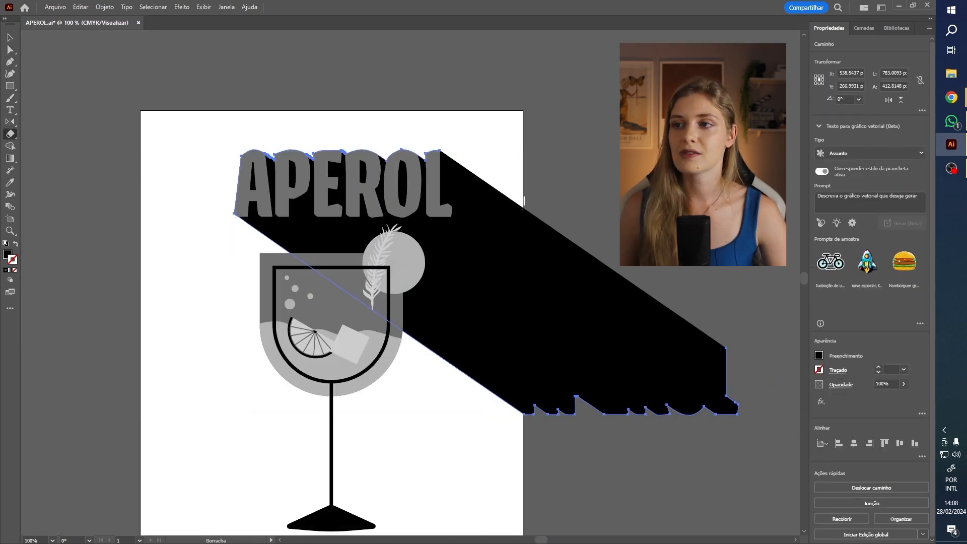
{"action": "left_click_drag", "start_coordinate": [531, 377], "coordinate": [526, 452]}
{"action": "key", "text": "v"}
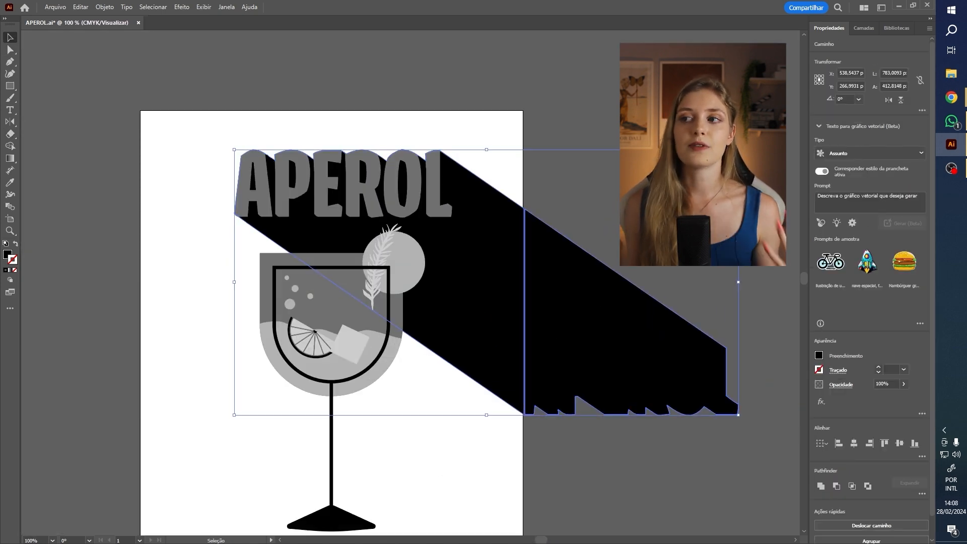
{"action": "double_click", "coordinate": [591, 338]}
{"action": "key", "text": "Delete"}
{"action": "key", "text": "Escape"}
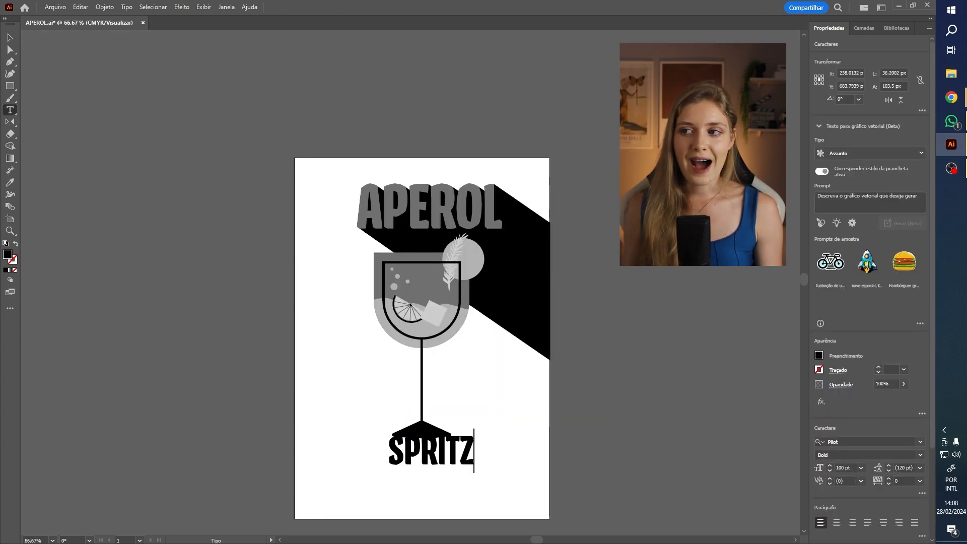
Add the text SPRITZ in Pilot Bold at 100 pt, place it beneath APEROL, and move the title with its shadow up
{"action": "key", "text": "Escape"}
{"action": "left_click_drag", "start_coordinate": [469, 450], "coordinate": [431, 249]}
{"action": "left_click", "coordinate": [433, 206]}
{"action": "left_click", "coordinate": [364, 248], "text": "shift"}
{"action": "left_click_drag", "start_coordinate": [434, 206], "coordinate": [433, 182]}
Move the whole glass illustration down below the SPRITZ text and enlarge it slightly
{"action": "left_click_drag", "start_coordinate": [438, 308], "coordinate": [436, 350]}
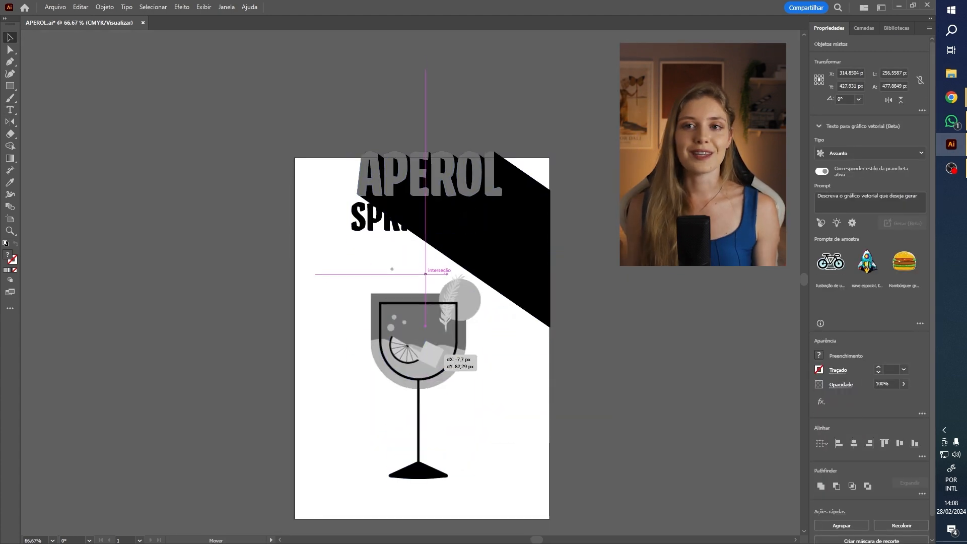
{"action": "left_click_drag", "start_coordinate": [372, 277], "coordinate": [367, 259]}
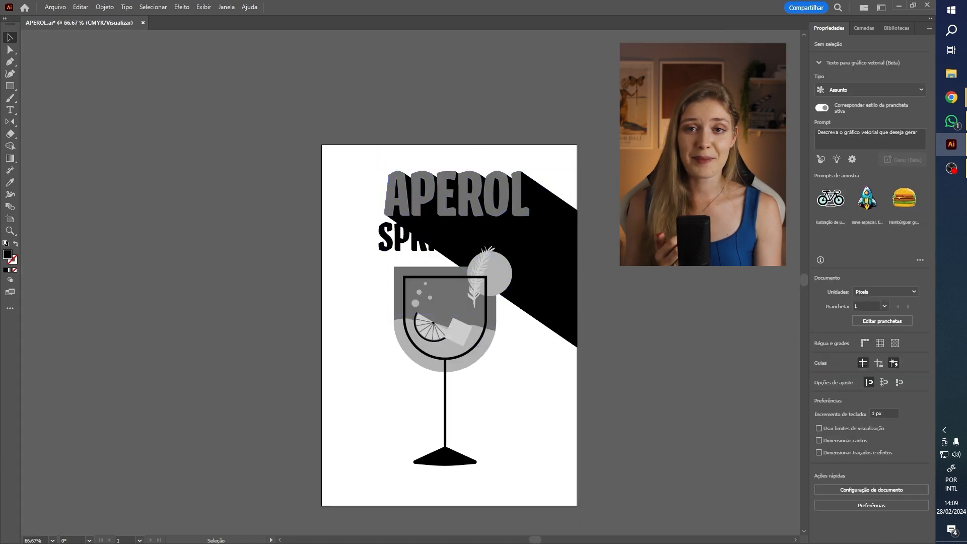
{"action": "scroll", "coordinate": [656, 161], "scroll_direction": "up", "scroll_amount": 1}
{"action": "left_click_drag", "start_coordinate": [538, 442], "coordinate": [558, 484]}
Bring the SPRITZ text to the front and recolour it with a light grey sampled from the glass artwork
{"action": "left_click", "coordinate": [257, 276]}
{"action": "key", "text": "ctrl+shift+bracketright"}
{"action": "key", "text": "i"}
{"action": "left_click", "coordinate": [426, 330]}
{"action": "key", "text": "v"}
Reposition the SPRITZ text and shift the APEROL title slightly left towards the artboard's centre
{"action": "left_click_drag", "start_coordinate": [262, 294], "coordinate": [249, 294]}
{"action": "scroll", "coordinate": [507, 283], "scroll_direction": "down", "scroll_amount": 1}
{"action": "left_click_drag", "start_coordinate": [403, 237], "coordinate": [395, 237]}
Show the rulers and place a vertical guide at the artboard's centre, using a helper rectangle as wide as the artboard
{"action": "key", "text": "ctrl+r"}
{"action": "key", "text": "m"}
{"action": "left_click_drag", "start_coordinate": [272, 199], "coordinate": [527, 217]}
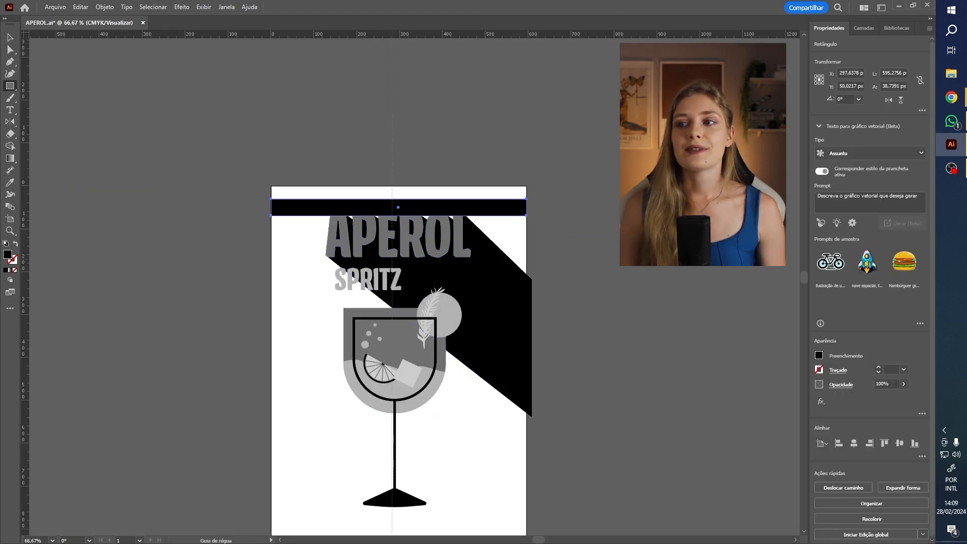
{"action": "key", "text": "v"}
{"action": "scroll", "coordinate": [411, 151], "scroll_direction": "up", "scroll_amount": 2}
Nudge the title and its shadow slightly right to match the guide, and delete the helper rectangle
{"action": "left_click", "coordinate": [400, 373]}
{"action": "left_click", "coordinate": [595, 434], "text": "shift"}
{"action": "key", "text": "Right"}
{"action": "scroll", "coordinate": [342, 303], "scroll_direction": "down", "scroll_amount": 1}
{"action": "left_click", "coordinate": [343, 290]}
{"action": "key", "text": "Delete"}
Move the shadow's two overhanging corner points onto the artboard's edge
{"action": "scroll", "coordinate": [342, 302], "scroll_direction": "down", "scroll_amount": 5}
{"action": "left_click", "coordinate": [524, 282]}
{"action": "key", "text": "p"}
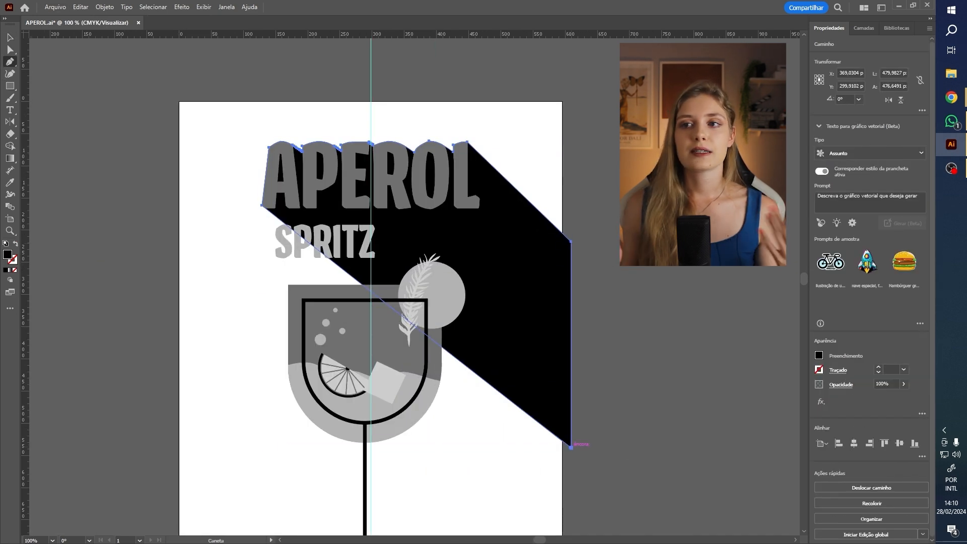
{"action": "key", "text": "a"}
{"action": "left_click_drag", "start_coordinate": [571, 447], "coordinate": [563, 441]}
{"action": "left_click_drag", "start_coordinate": [571, 242], "coordinate": [563, 235]}
{"action": "key", "text": "v"}
Move SPRITZ beneath the right end of APEROL and mirror the whole glass illustration horizontally
{"action": "left_click_drag", "start_coordinate": [410, 283], "coordinate": [514, 276]}
{"action": "scroll", "coordinate": [445, 226], "scroll_direction": "down", "scroll_amount": 1}
{"action": "left_click_drag", "start_coordinate": [333, 504], "coordinate": [503, 287]}
{"action": "left_click", "coordinate": [529, 303], "text": "shift"}
{"action": "left_click", "coordinate": [889, 100]}
{"action": "left_click", "coordinate": [655, 403]}
Select all parts of the glass illustration and shift them left so the stem sits on the centre guide
{"action": "scroll", "coordinate": [393, 303], "scroll_direction": "down", "scroll_amount": 1}
{"action": "left_click", "coordinate": [395, 161]}
{"action": "scroll", "coordinate": [393, 313], "scroll_direction": "up", "scroll_amount": 2}
{"action": "left_click_drag", "start_coordinate": [252, 474], "coordinate": [484, 242]}
{"action": "left_click", "coordinate": [382, 200], "text": "shift"}
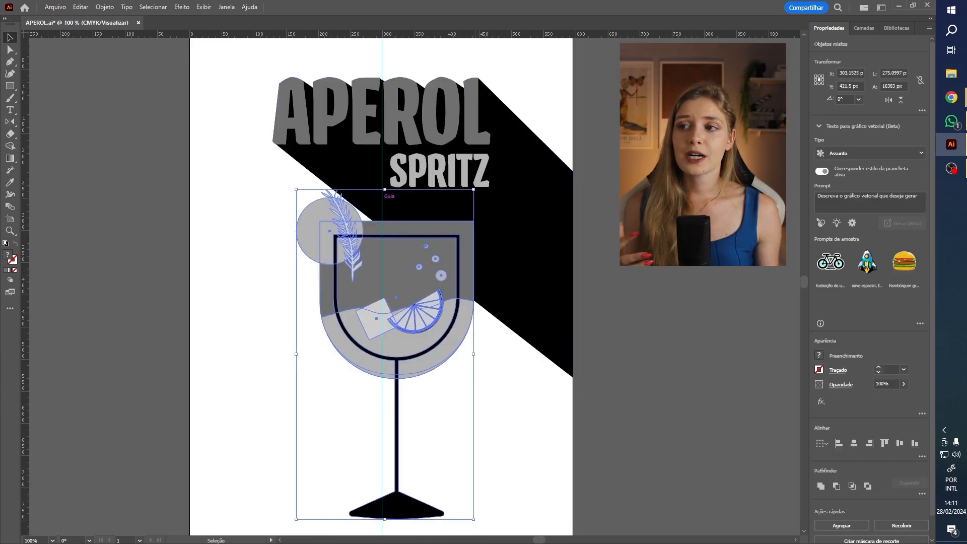
{"action": "scroll", "coordinate": [411, 290], "scroll_direction": "down", "scroll_amount": 1}
{"action": "left_click", "coordinate": [544, 252]}
{"action": "left_click", "coordinate": [428, 213]}
{"action": "left_click", "coordinate": [554, 242]}
{"action": "scroll", "coordinate": [394, 287], "scroll_direction": "up", "scroll_amount": 2}
{"action": "left_click", "coordinate": [373, 262]}
{"action": "scroll", "coordinate": [362, 288], "scroll_direction": "down", "scroll_amount": 2}
{"action": "left_click_drag", "start_coordinate": [323, 455], "coordinate": [410, 236]}
{"action": "left_click", "coordinate": [374, 91], "text": "shift"}
{"action": "left_click_drag", "start_coordinate": [382, 373], "coordinate": [374, 373]}
{"action": "left_click", "coordinate": [554, 302]}
Try moving the glass illustration slightly further down
{"action": "left_click_drag", "start_coordinate": [374, 303], "coordinate": [406, 313]}
{"action": "left_click_drag", "start_coordinate": [343, 466], "coordinate": [439, 247]}
{"action": "left_click", "coordinate": [497, 283], "text": "shift"}
{"action": "left_click_drag", "start_coordinate": [406, 373], "coordinate": [406, 386]}
{"action": "left_click", "coordinate": [604, 353]}
Delete the stray anchor points on the shadow's edge and remove the vertical centre guide
{"action": "scroll", "coordinate": [406, 313], "scroll_direction": "down", "scroll_amount": 1}
{"action": "key", "text": "a"}
{"action": "left_click", "coordinate": [533, 317]}
{"action": "left_click", "coordinate": [605, 327]}
{"action": "scroll", "coordinate": [400, 176], "scroll_direction": "up", "scroll_amount": 9}
{"action": "left_click", "coordinate": [350, 237]}
{"action": "left_click_drag", "start_coordinate": [347, 231], "coordinate": [417, 272]}
{"action": "key", "text": "Delete"}
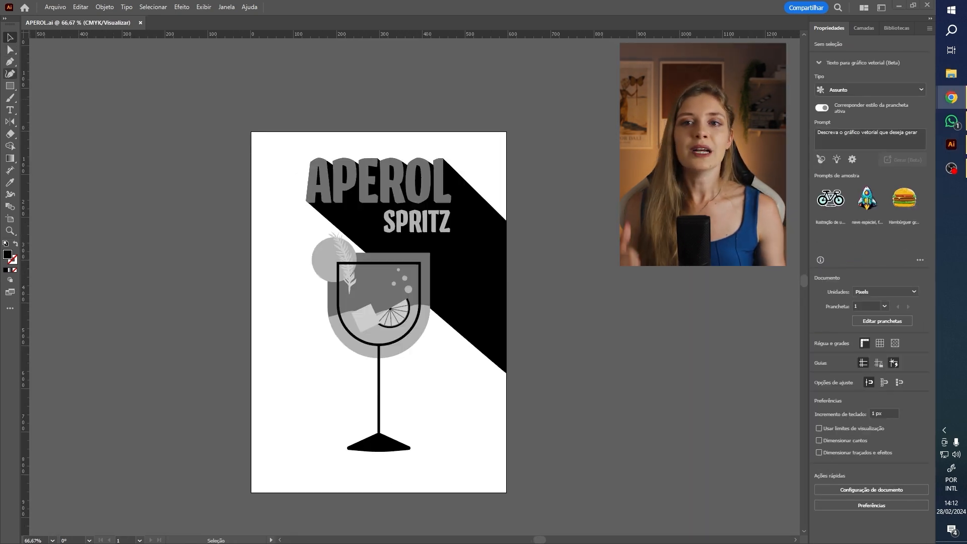
Draw a horizontal line about 206 px long from the artboard's left edge beside the stem, with no fill and a 5 pt black stroke
{"action": "left_click", "coordinate": [10, 74]}
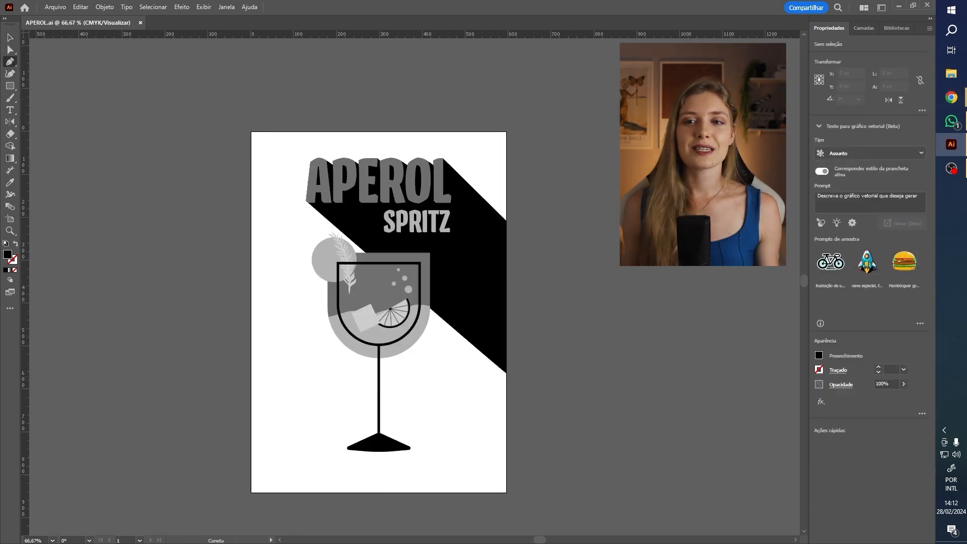
{"action": "left_click", "coordinate": [251, 373]}
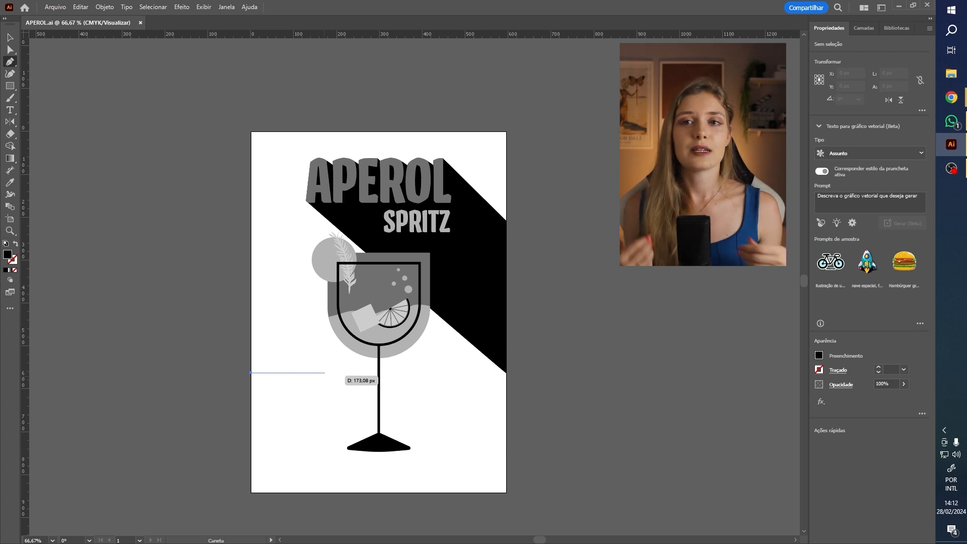
{"action": "left_click", "coordinate": [340, 372]}
{"action": "key", "text": "v"}
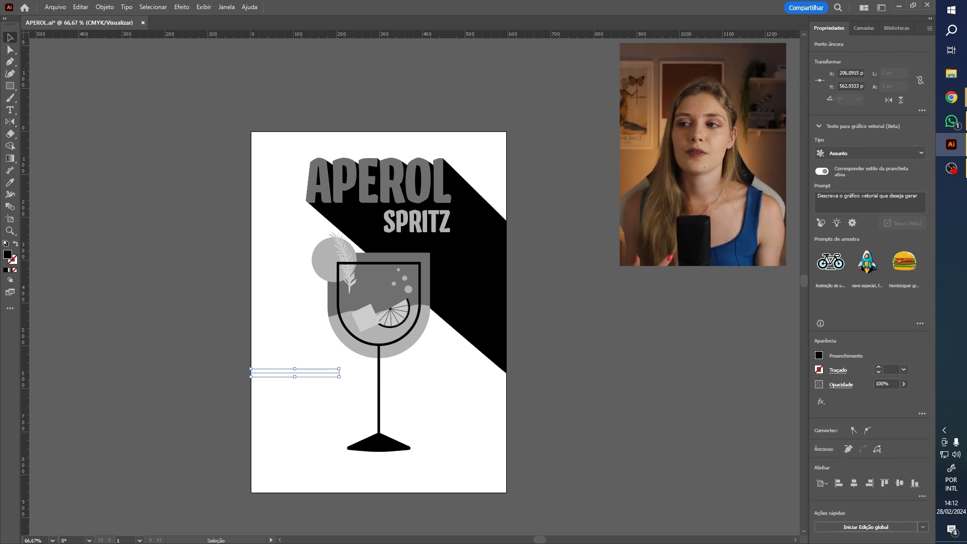
{"action": "left_click", "coordinate": [820, 369]}
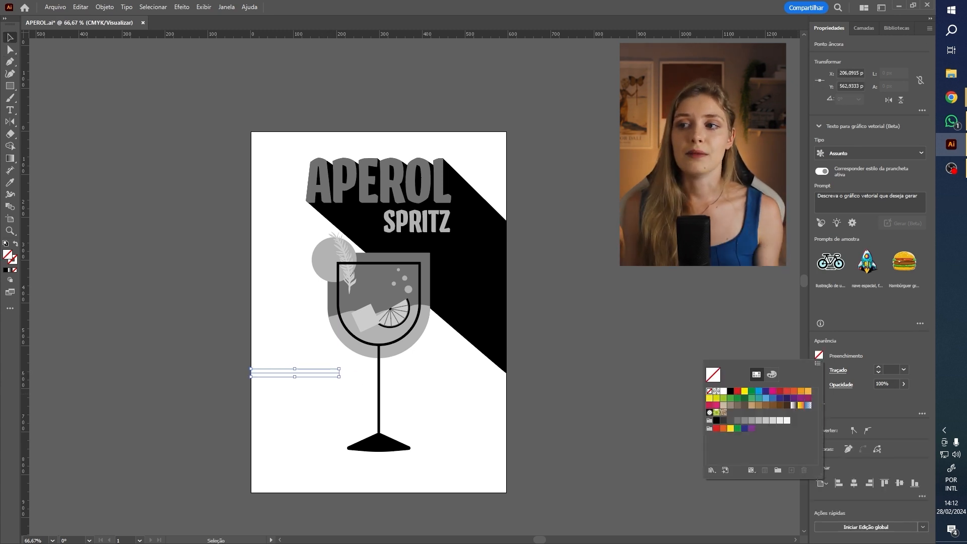
{"action": "left_click", "coordinate": [879, 367]}
{"action": "left_click", "coordinate": [878, 368]}
{"action": "left_click", "coordinate": [878, 368]}
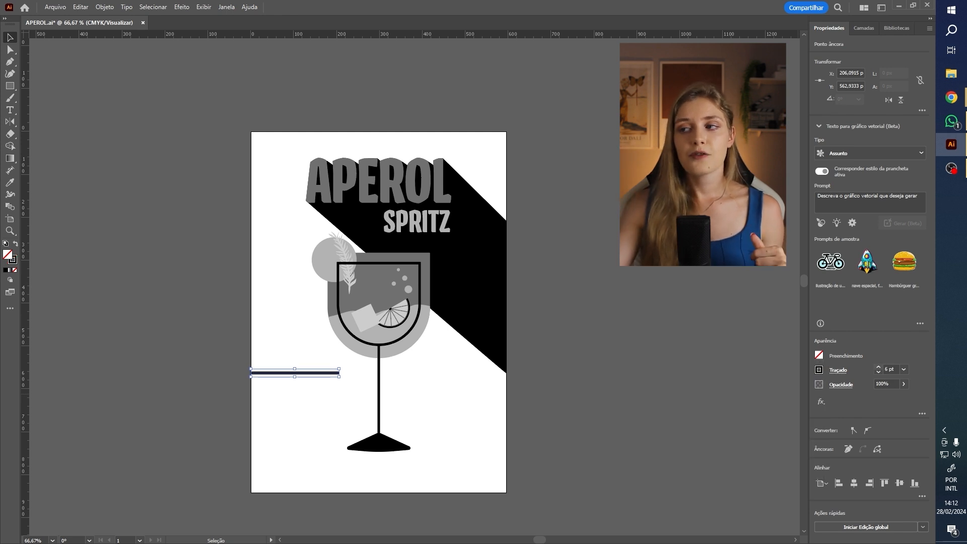
Apply a Zig Zag effect to the line with 3 px absolute size, 32 ridges per segment and corner points
{"action": "left_click", "coordinate": [182, 7]}
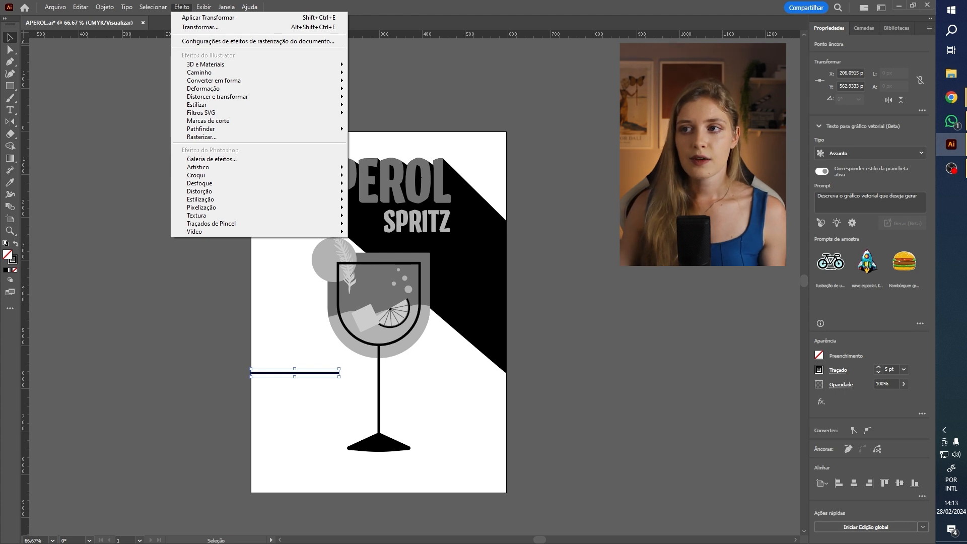
{"action": "mouse_move", "coordinate": [227, 96]}
{"action": "left_click", "coordinate": [381, 165]}
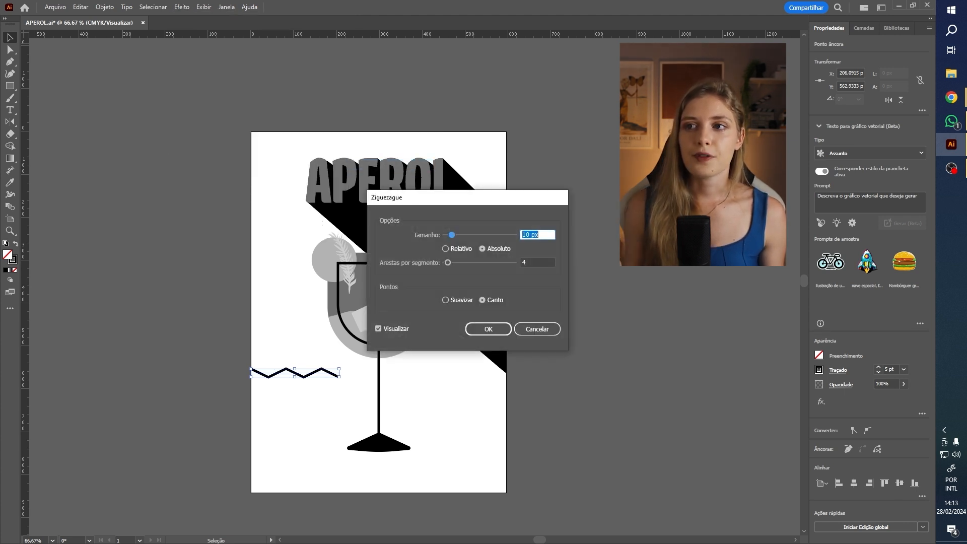
{"action": "left_click_drag", "start_coordinate": [456, 235], "coordinate": [456, 262]}
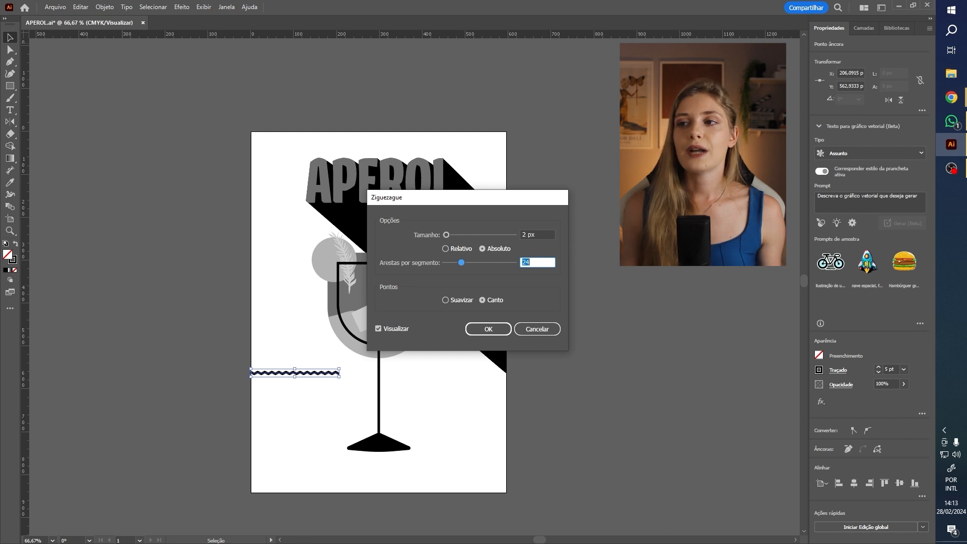
{"action": "left_click_drag", "start_coordinate": [446, 235], "coordinate": [449, 235]}
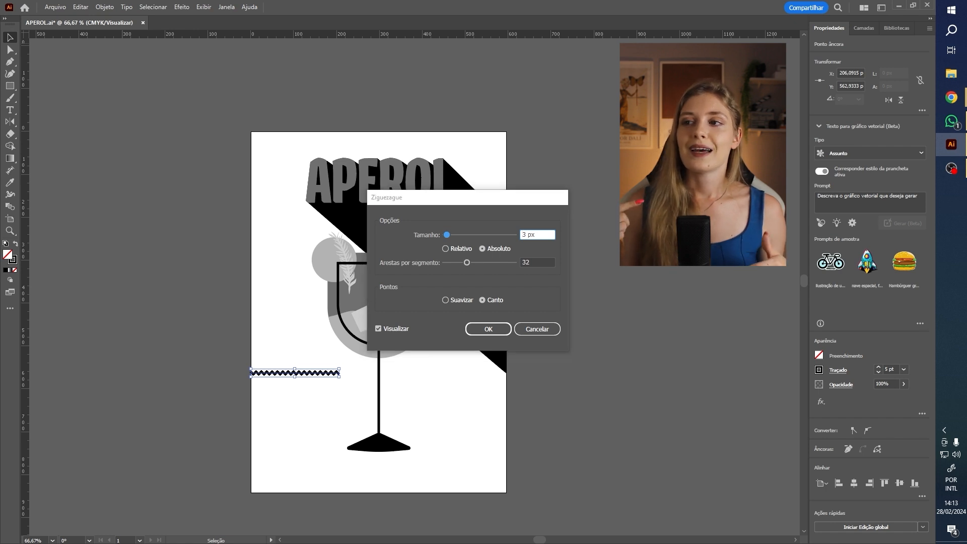
{"action": "key", "text": "Return"}
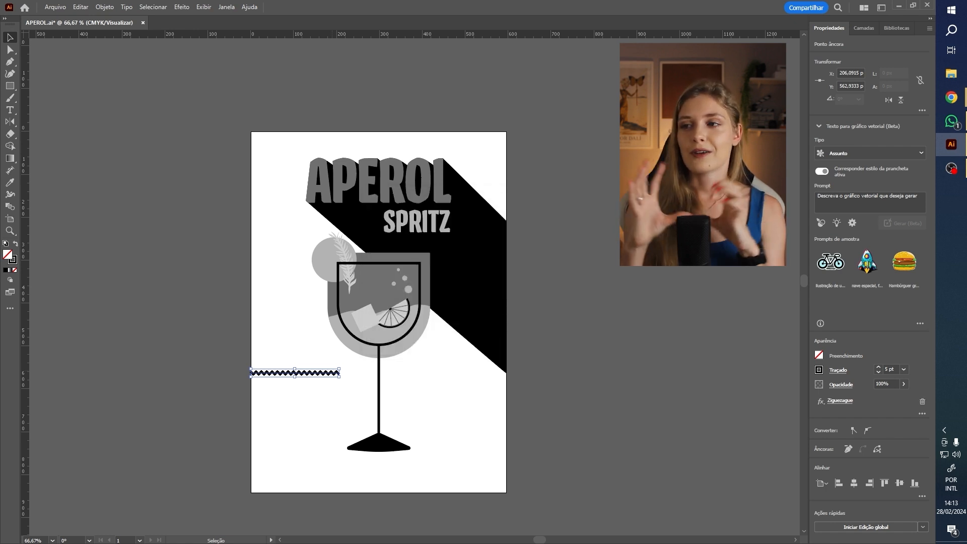
Lengthen the zigzag line to about 237 px
{"action": "left_click_drag", "start_coordinate": [339, 373], "coordinate": [351, 373]}
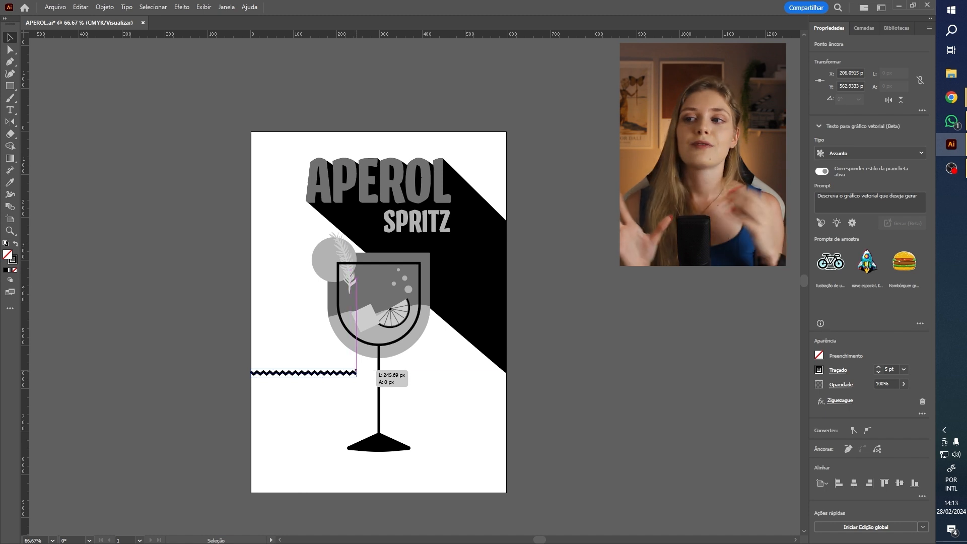
{"action": "key", "text": "v"}
{"action": "left_click_drag", "start_coordinate": [335, 372], "coordinate": [356, 368]}
{"action": "scroll", "coordinate": [288, 395], "scroll_direction": "up", "scroll_amount": 4}
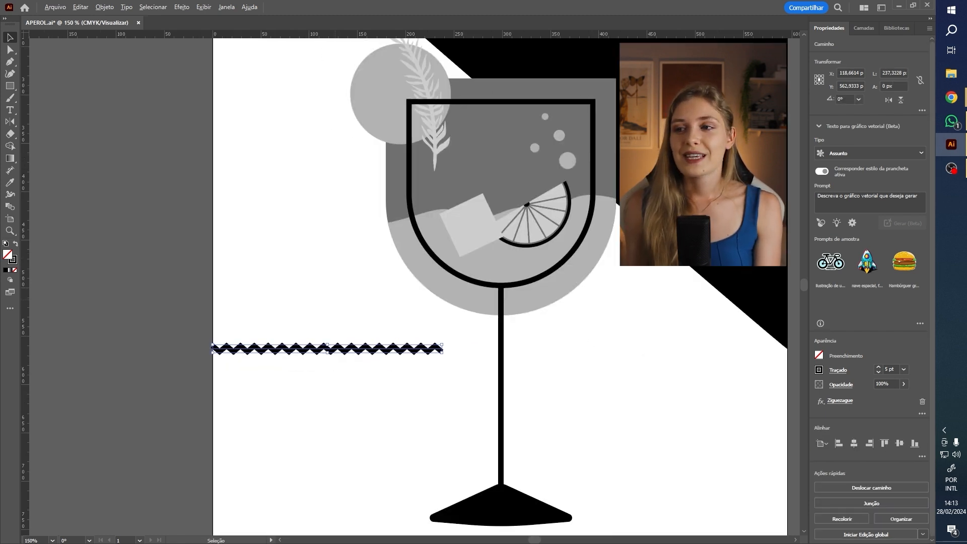
Duplicate the zigzag line downward at even spacing to make a stack of six lines
{"action": "scroll", "coordinate": [289, 394], "scroll_direction": "down", "scroll_amount": 2}
{"action": "key", "text": "ctrl+shift+a"}
{"action": "left_click_drag", "start_coordinate": [332, 331], "coordinate": [332, 343]}
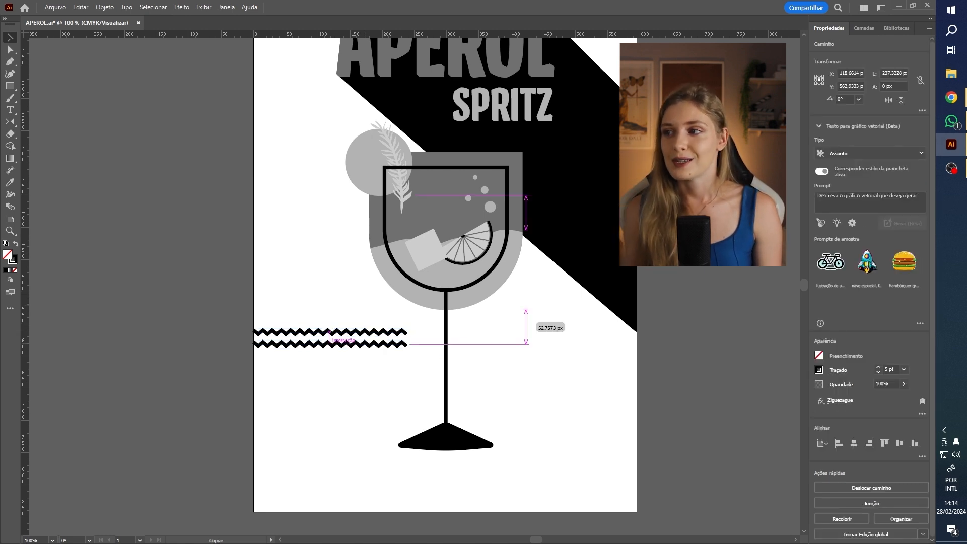
{"action": "left_click_drag", "start_coordinate": [331, 345], "coordinate": [332, 356]}
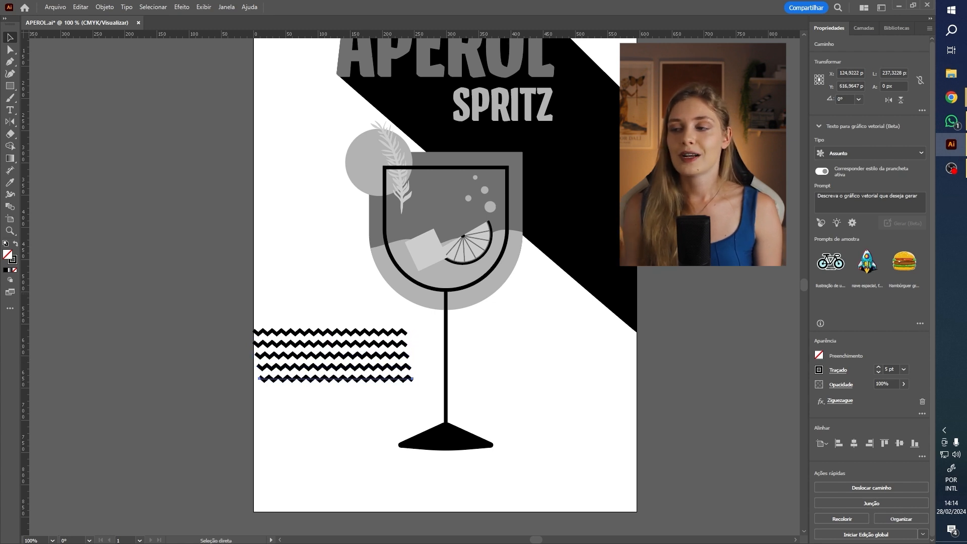
{"action": "left_click_drag", "start_coordinate": [298, 295], "coordinate": [331, 383]}
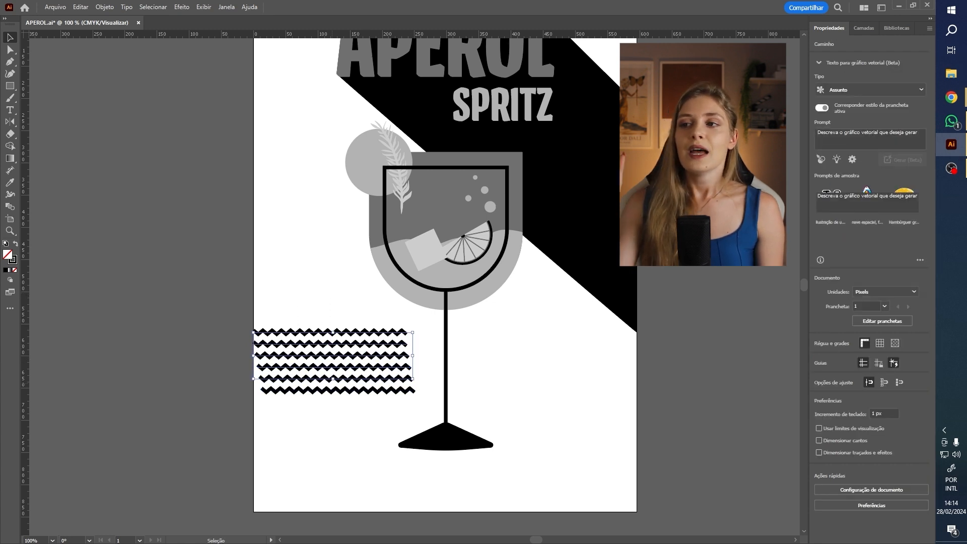
Align the six zigzag lines by their horizontal centres and scale the stack down to about 183 × 69 px at the artboard's left edge
{"action": "left_click_drag", "start_coordinate": [307, 323], "coordinate": [336, 425]}
{"action": "left_click", "coordinate": [854, 442]}
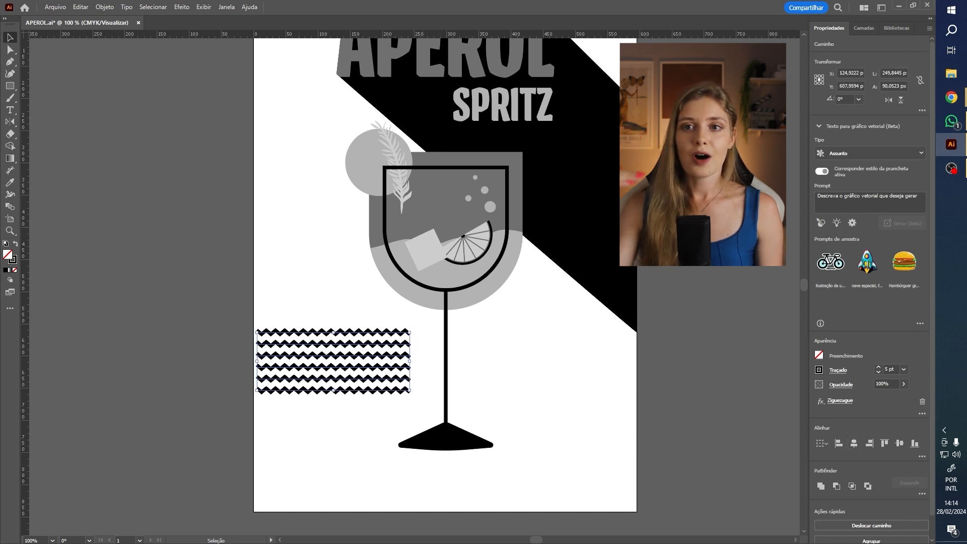
{"action": "mouse_move", "coordinate": [368, 366]}
{"action": "left_mouse_down"}
{"action": "mouse_move", "coordinate": [382, 360]}
{"action": "mouse_move", "coordinate": [366, 360]}
{"action": "left_mouse_up"}
{"action": "key", "text": "ctrl+shift+a"}
{"action": "key", "text": "ctrl+minus"}
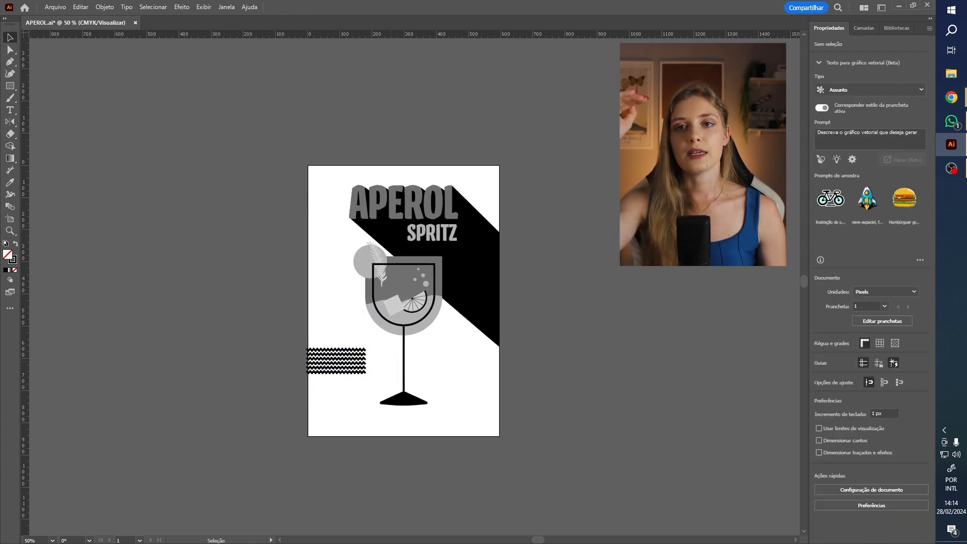
Set the six lines' stroke to 4 pt and their Zig Zag effect to smooth points, 2 px size and 16 ridges per segment
{"action": "key", "text": "ctrl+plus"}
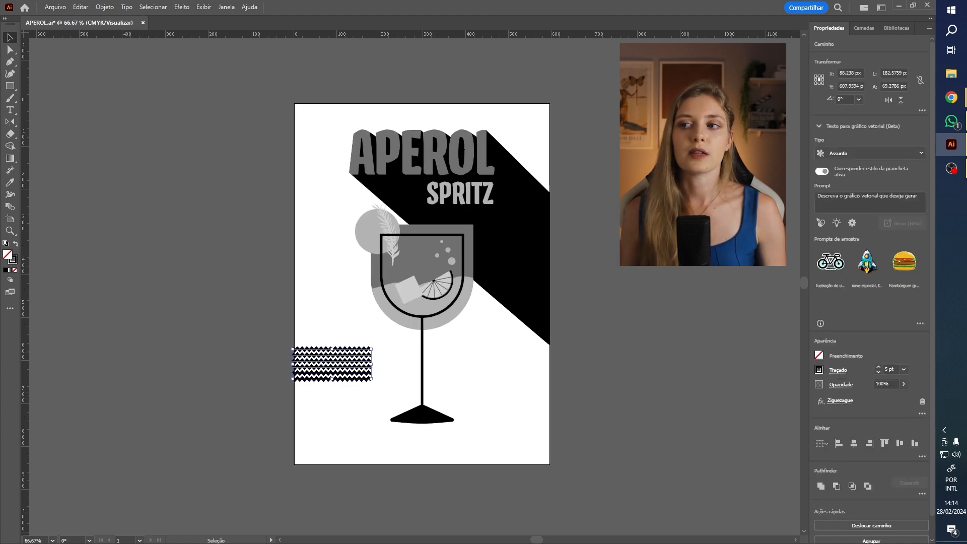
{"action": "left_click", "coordinate": [879, 372]}
{"action": "left_click", "coordinate": [840, 402]}
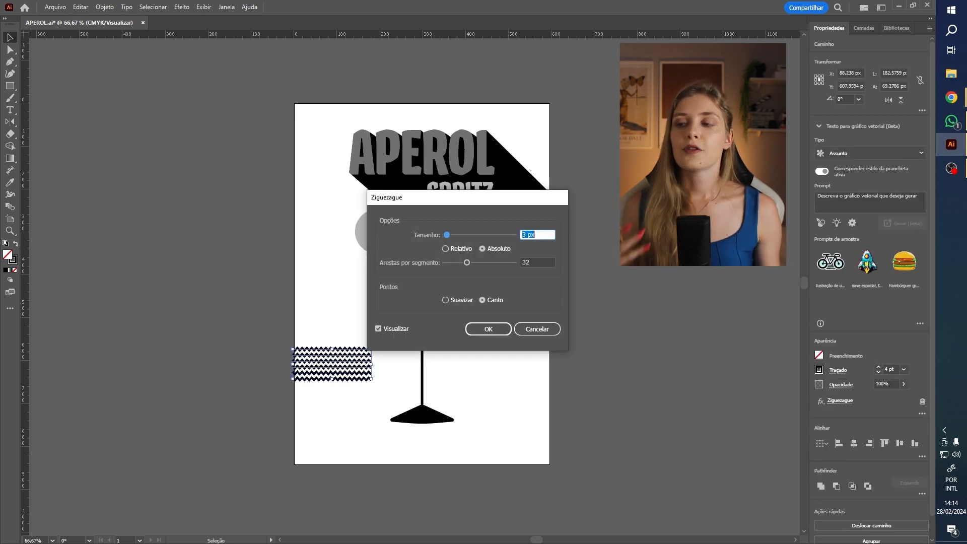
{"action": "left_click", "coordinate": [446, 301]}
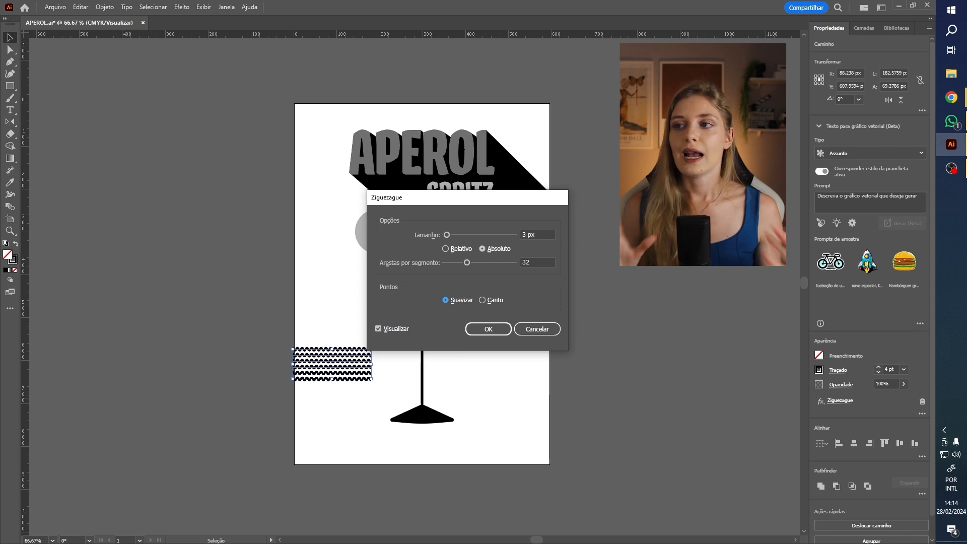
{"action": "left_click_drag", "start_coordinate": [468, 263], "coordinate": [457, 263]}
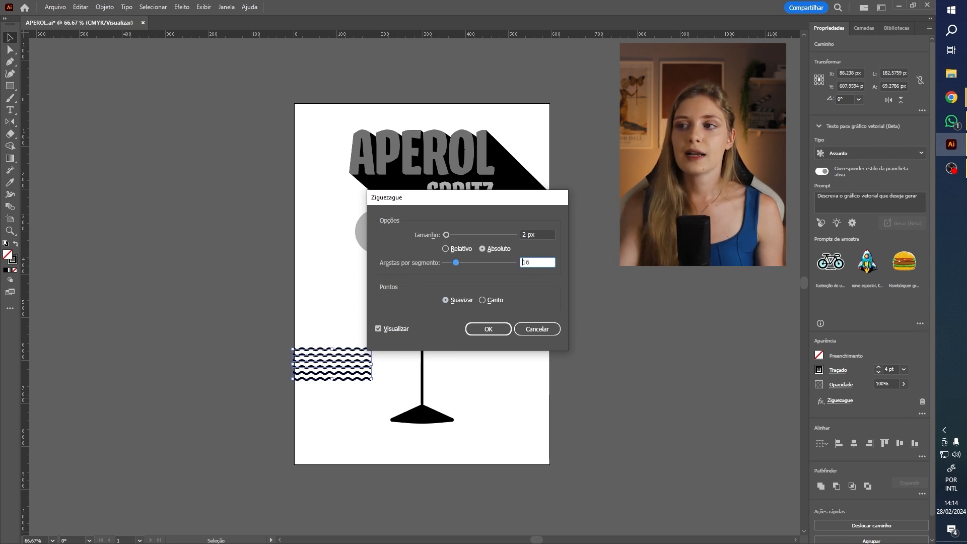
{"action": "key", "text": "Return"}
{"action": "key", "text": "ctrl+shift+a"}
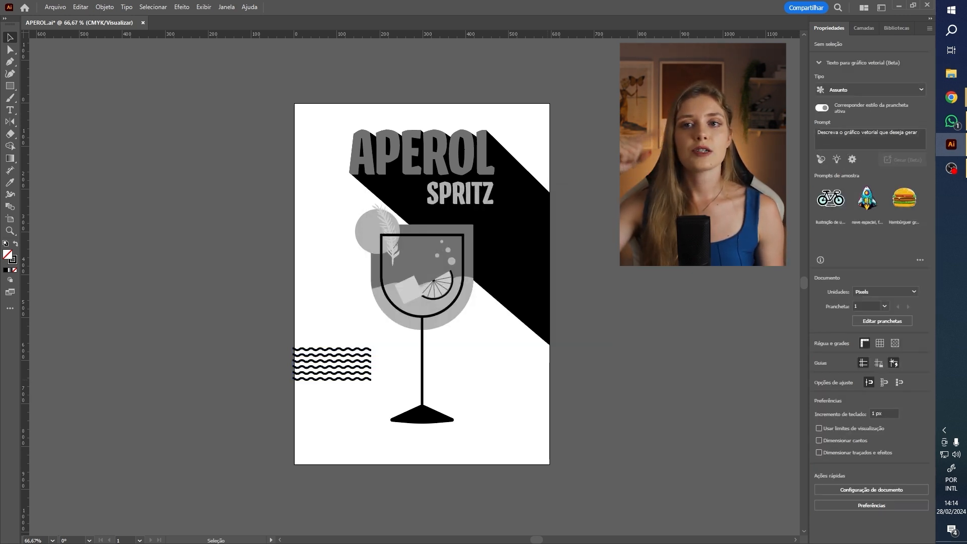
Draw a rectangle about 595 × 180 px across the full width of the artboard's lower part, with a mid-grey fill and no stroke
{"action": "scroll", "coordinate": [382, 372], "scroll_direction": "up", "scroll_amount": 1}
{"action": "scroll", "coordinate": [332, 354], "scroll_direction": "down", "scroll_amount": 1}
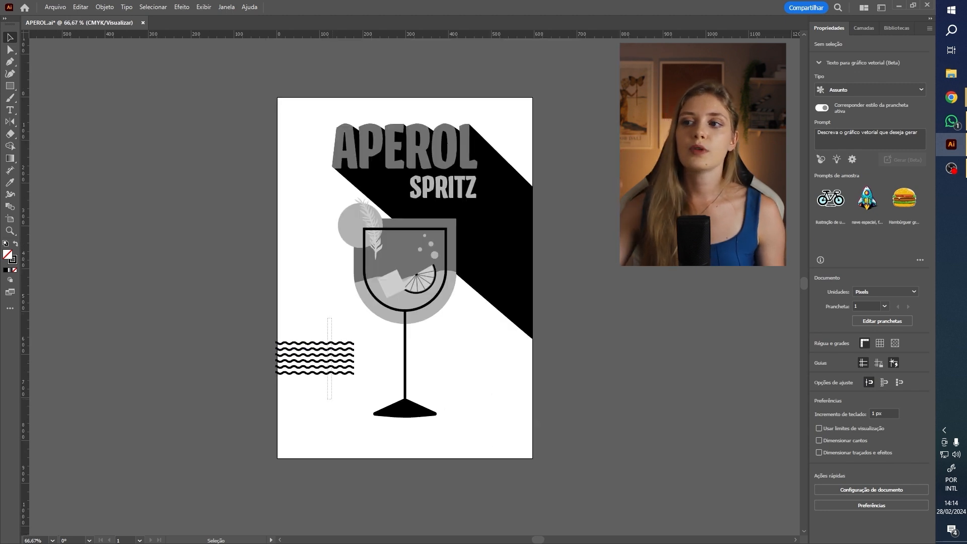
{"action": "left_click_drag", "start_coordinate": [331, 318], "coordinate": [327, 400]}
{"action": "key", "text": "m"}
{"action": "left_click_drag", "start_coordinate": [533, 381], "coordinate": [277, 458]}
{"action": "left_click", "coordinate": [819, 356]}
{"action": "left_click", "coordinate": [741, 408]}
{"action": "left_click", "coordinate": [748, 408]}
{"action": "key", "text": "Escape"}
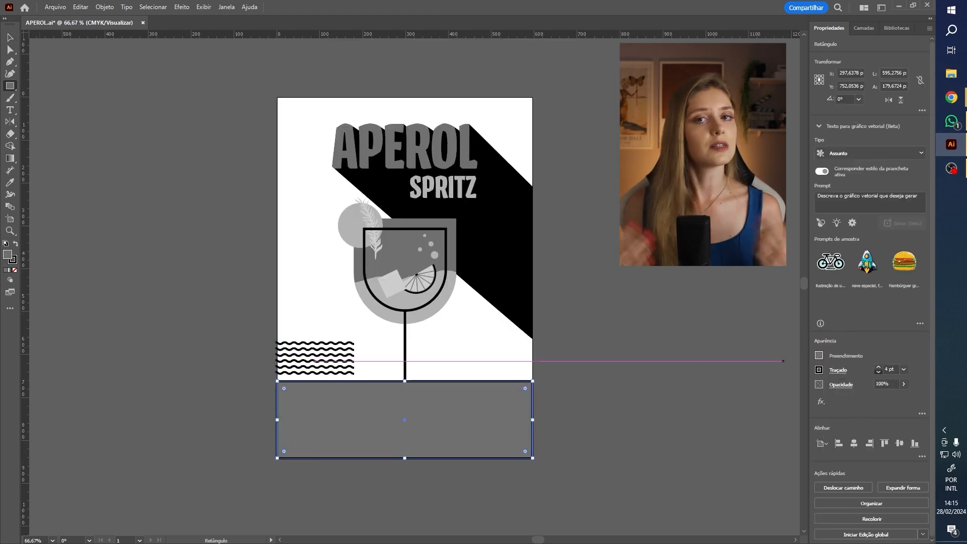
{"action": "left_click", "coordinate": [820, 370]}
{"action": "left_click", "coordinate": [705, 387]}
Send the grey rectangle behind the artwork and lower its upper edge slightly
{"action": "right_click", "coordinate": [444, 411]}
{"action": "mouse_move", "coordinate": [494, 350]}
{"action": "left_click", "coordinate": [629, 383]}
{"action": "key", "text": "v"}
{"action": "left_click_drag", "start_coordinate": [405, 382], "coordinate": [406, 387]}
{"action": "key", "text": "ctrl+shift+a"}
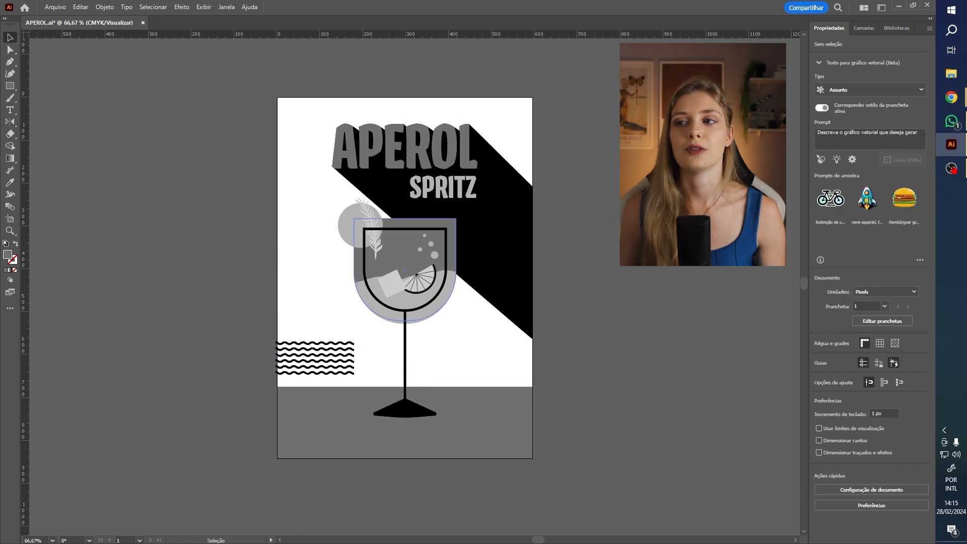
Draw a vertical stripe from the artboard's upper edge down to the grey band and repeat it side by side across the background
{"action": "mouse_move", "coordinate": [277, 97]}
{"action": "left_mouse_down"}
{"action": "mouse_move", "coordinate": [333, 367]}
{"action": "mouse_move", "coordinate": [325, 387]}
{"action": "left_mouse_up"}
{"action": "key", "text": "v"}
{"action": "mouse_move", "coordinate": [307, 341]}
{"action": "left_mouse_down"}
{"action": "mouse_move", "coordinate": [356, 342]}
{"action": "mouse_move", "coordinate": [345, 358]}
{"action": "left_mouse_up"}
{"action": "scroll", "coordinate": [338, 358], "scroll_direction": "up", "scroll_amount": 2}
{"action": "scroll", "coordinate": [337, 358], "scroll_direction": "up", "scroll_amount": 1}
{"action": "key", "text": "Delete"}
{"action": "left_click_drag", "start_coordinate": [229, 346], "coordinate": [372, 346]}
{"action": "key", "text": "ctrl+d"}
{"action": "key", "text": "ctrl+d"}
{"action": "key", "text": "ctrl+d"}
{"action": "key", "text": "ctrl+d"}
{"action": "scroll", "coordinate": [375, 363], "scroll_direction": "down", "scroll_amount": 5}
{"action": "scroll", "coordinate": [353, 357], "scroll_direction": "up", "scroll_amount": 2}
{"action": "key", "text": "Delete"}
Stretch the row of five stripes sideways until it reaches the artboard's right edge
{"action": "left_click", "coordinate": [462, 312]}
{"action": "left_click_drag", "start_coordinate": [487, 254], "coordinate": [504, 254]}
{"action": "left_click", "coordinate": [549, 262]}
Fill the first, third and fifth stripes with light grey and the second and fourth with a near-white grey
{"action": "left_click", "coordinate": [275, 262]}
{"action": "left_click", "coordinate": [820, 355]}
{"action": "left_click", "coordinate": [773, 420]}
{"action": "left_click", "coordinate": [376, 262]}
{"action": "key", "text": "i"}
{"action": "left_click", "coordinate": [275, 262]}
{"action": "left_click", "coordinate": [479, 262], "text": "ctrl"}
{"action": "key", "text": "v"}
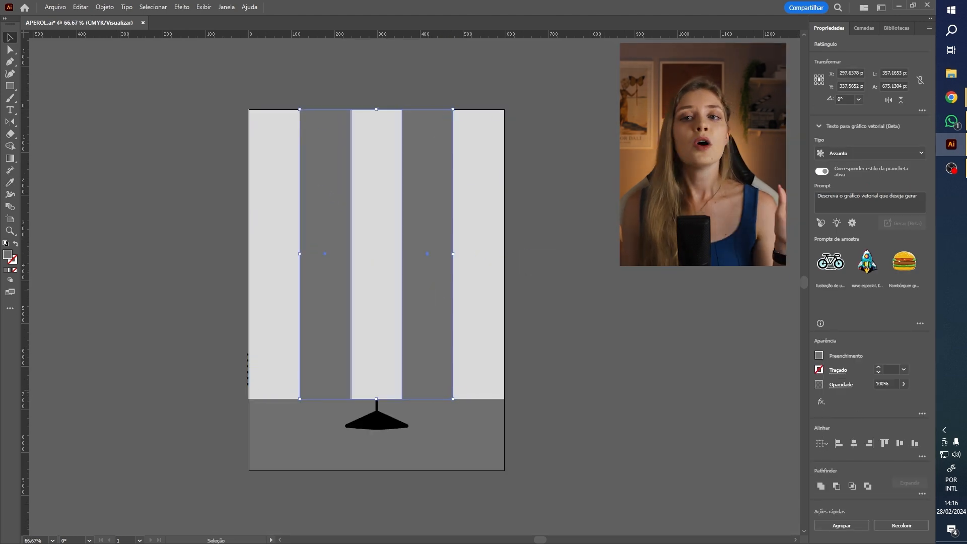
{"action": "left_click", "coordinate": [819, 355]}
{"action": "left_click", "coordinate": [780, 420]}
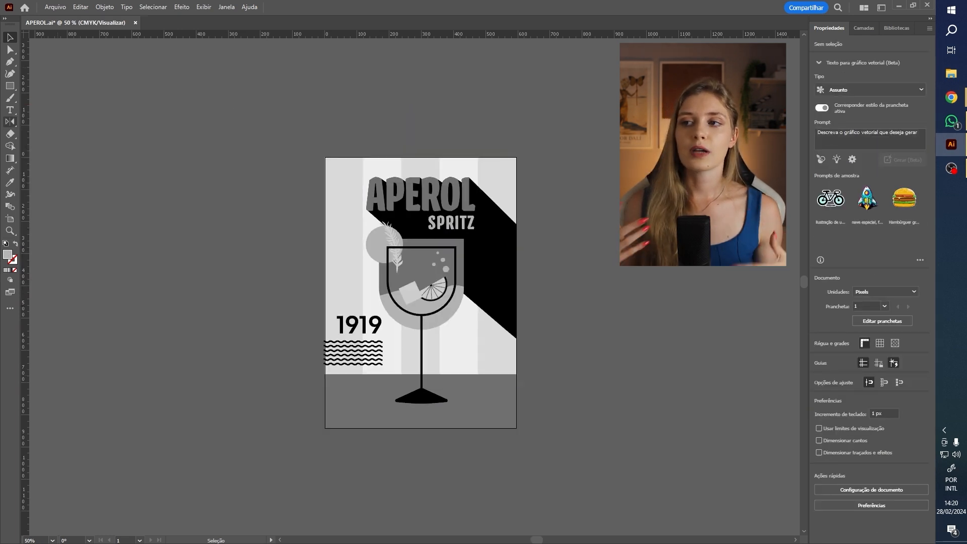
Draw a starburst with extra points to the right of the glass stem and place a copy at the poster's upper-left corner
{"action": "left_click_drag", "start_coordinate": [10, 86], "coordinate": [60, 123]}
{"action": "left_click_drag", "start_coordinate": [463, 335], "coordinate": [484, 350]}
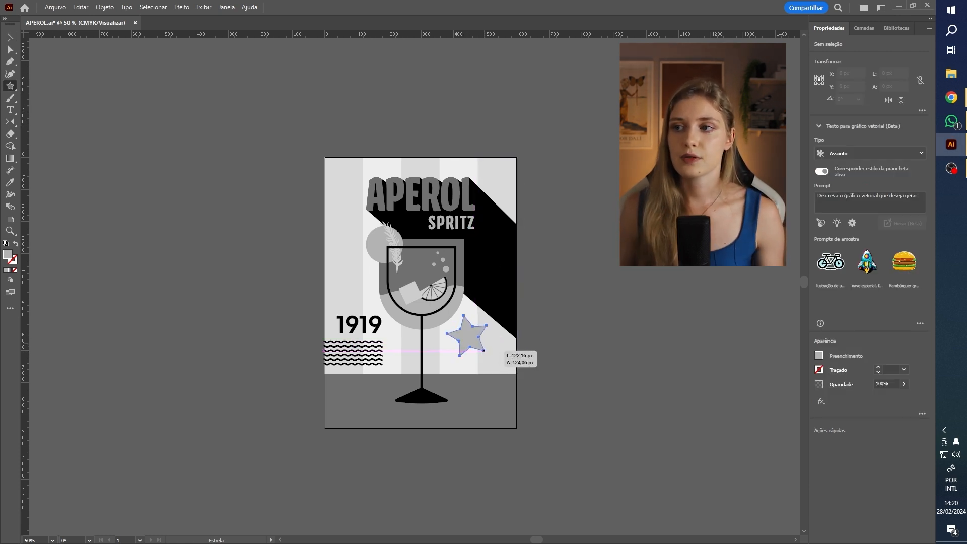
{"action": "key", "text": "Up"}
{"action": "key", "text": "Up"}
{"action": "key", "text": "Up"}
{"action": "key", "text": "Up"}
{"action": "left_click_drag", "start_coordinate": [482, 350], "coordinate": [488, 366]}
{"action": "key", "text": "v"}
{"action": "left_click_drag", "start_coordinate": [500, 316], "coordinate": [325, 178]}
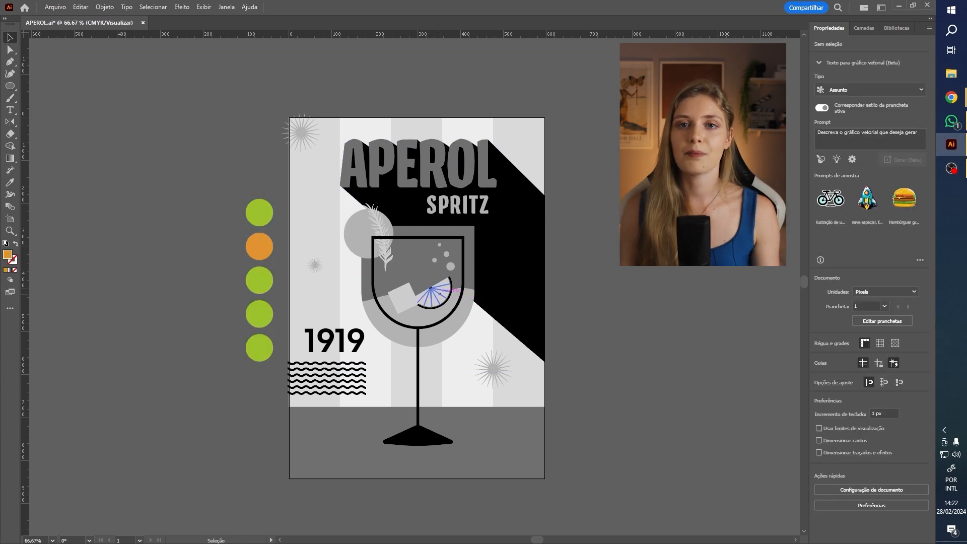
Recolour the third palette circle dark orange and the fourth light peach using copied colour codes
{"action": "left_click", "coordinate": [260, 280]}
{"action": "double_click", "coordinate": [8, 255]}
{"action": "key", "text": "ctrl+v"}
{"action": "left_click", "coordinate": [870, 190]}
{"action": "left_click", "coordinate": [259, 314]}
{"action": "double_click", "coordinate": [7, 255]}
{"action": "key", "text": "ctrl+v"}
{"action": "left_click", "coordinate": [870, 190]}
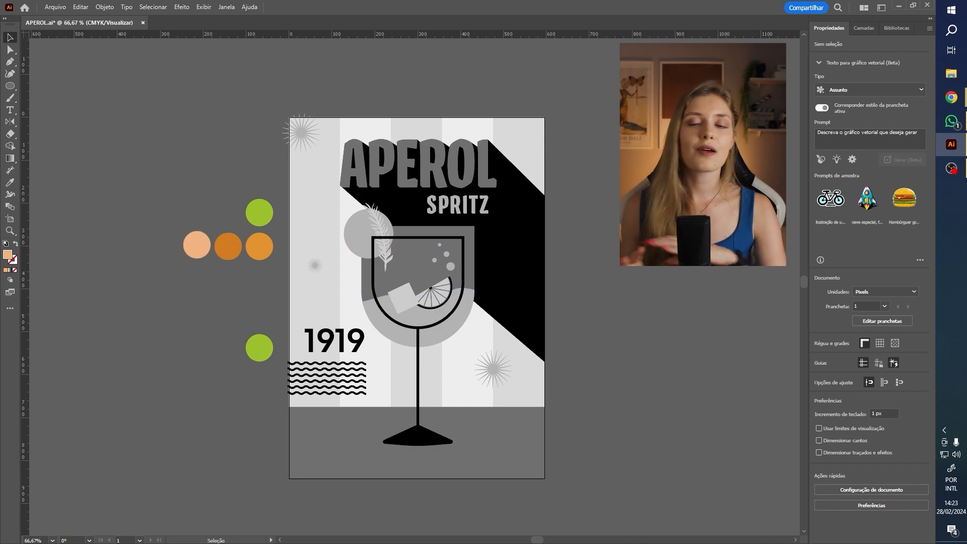
Move the lowest green palette circle straight up to sit just below the orange circle
{"action": "left_click_drag", "start_coordinate": [259, 347], "coordinate": [259, 277]}
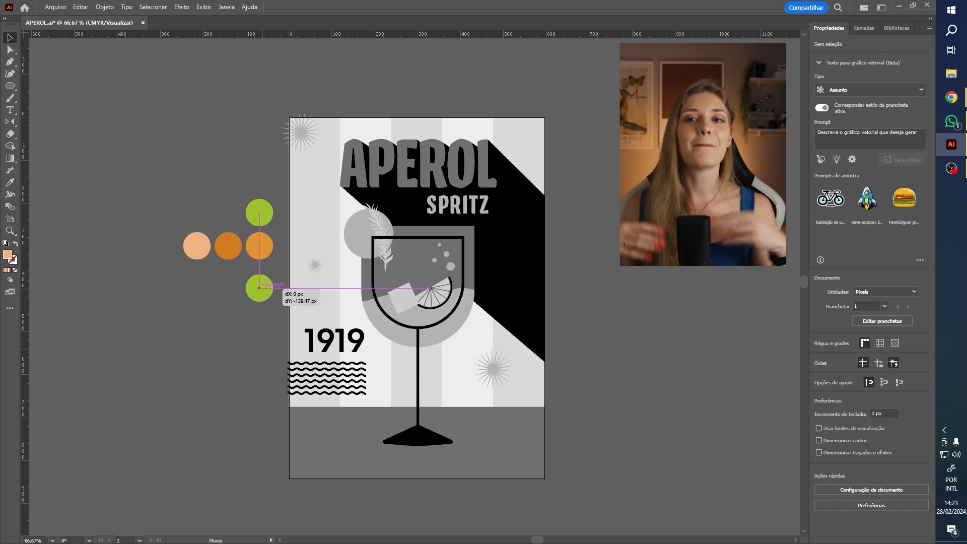